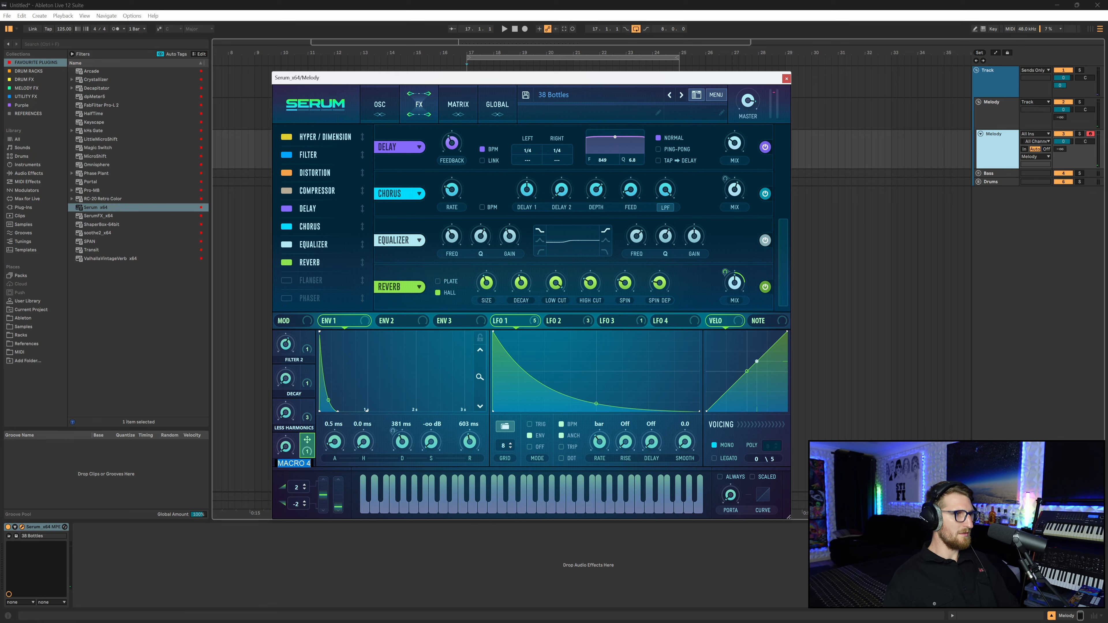
Name the fourth macro REVERB, then adjust the reverb mix and the macro amount by ear
key(Return)
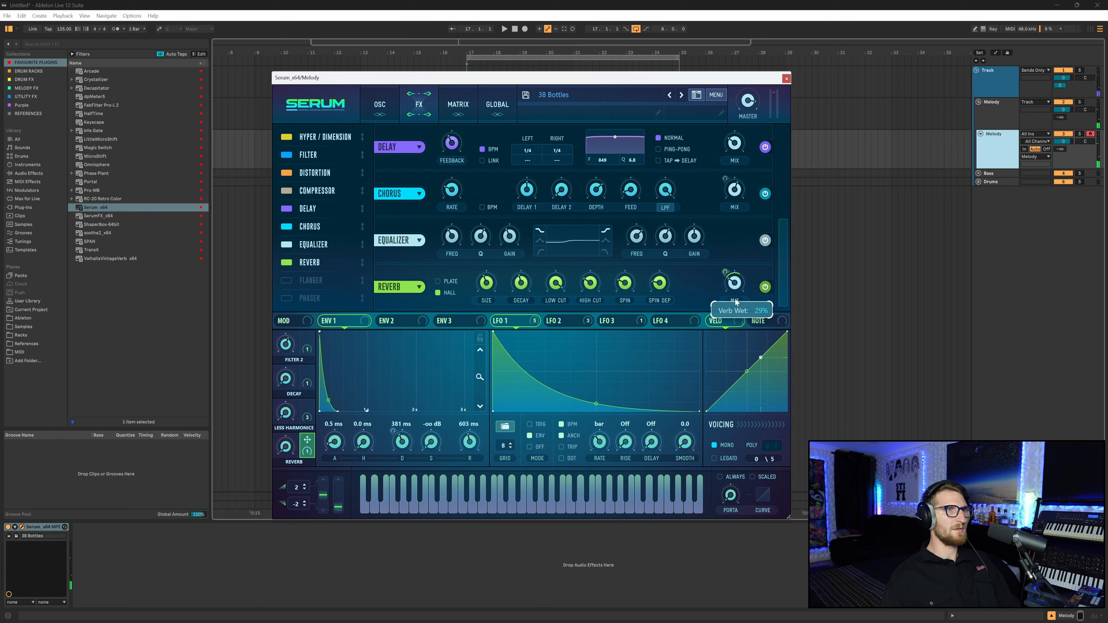
drag(725, 272, 729, 265)
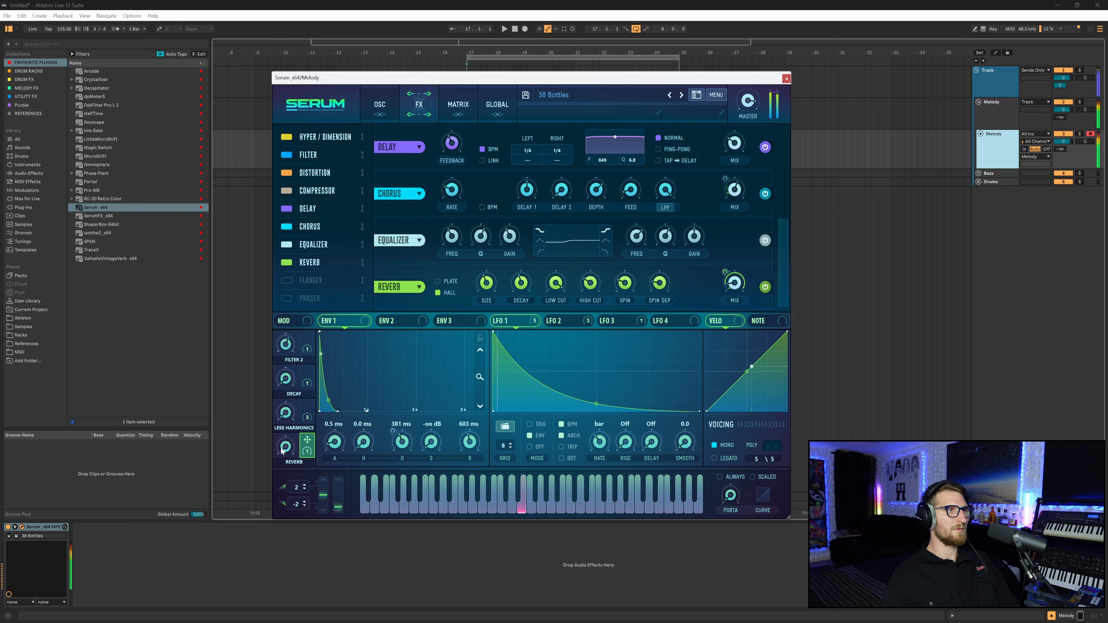
drag(285, 448, 291, 437)
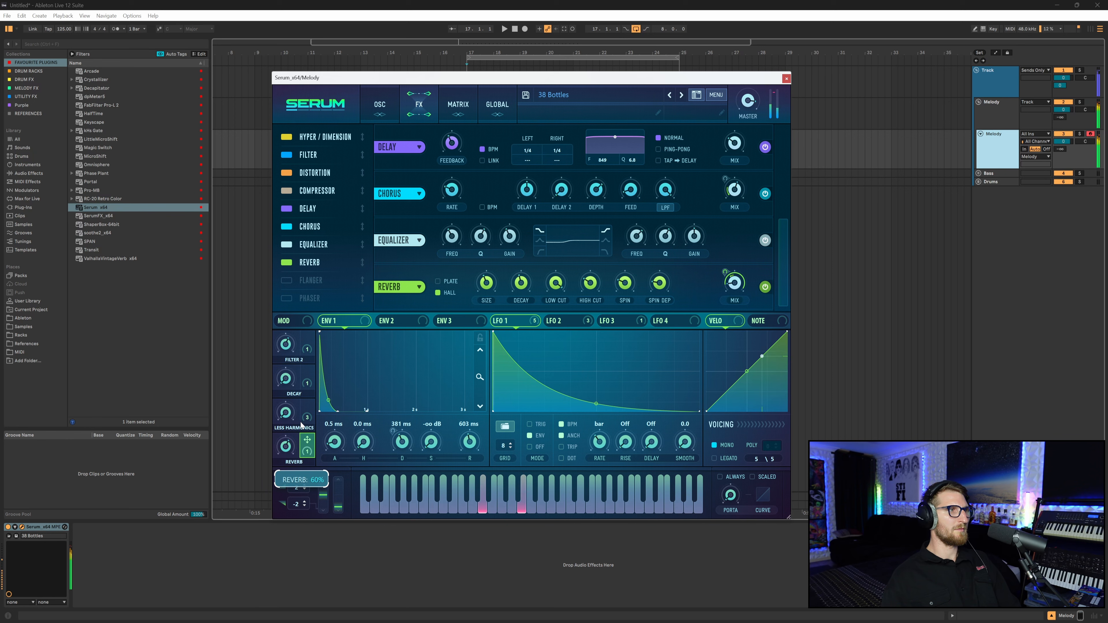
drag(288, 447, 288, 450)
drag(287, 449, 287, 450)
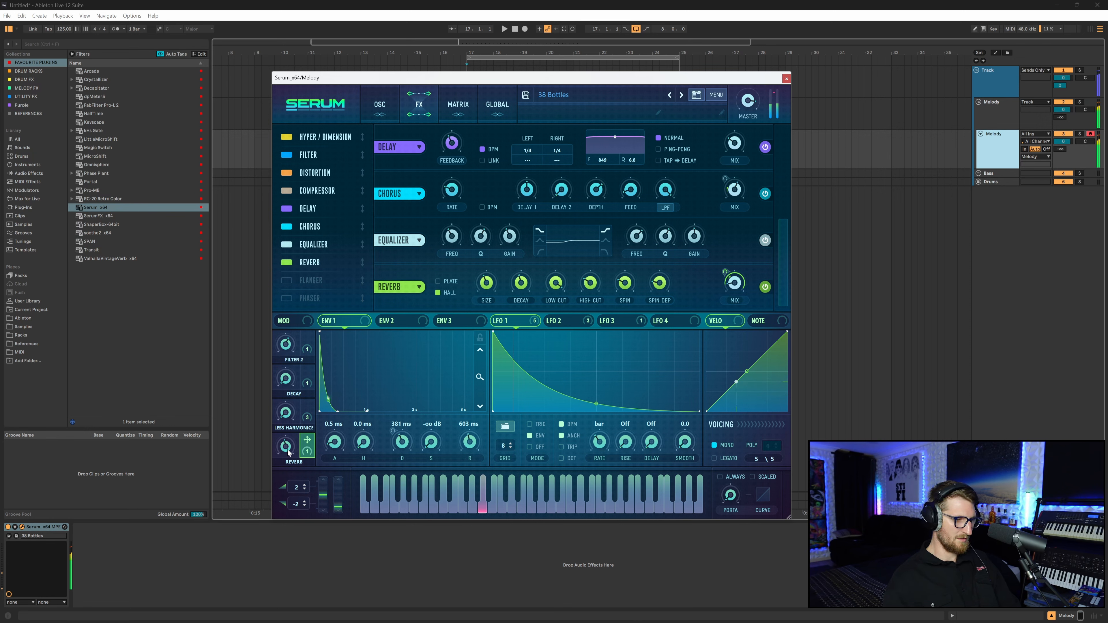
Save the patch as 38 Bottles, replacing the existing preset, and close the synth window
click(526, 96)
click(721, 392)
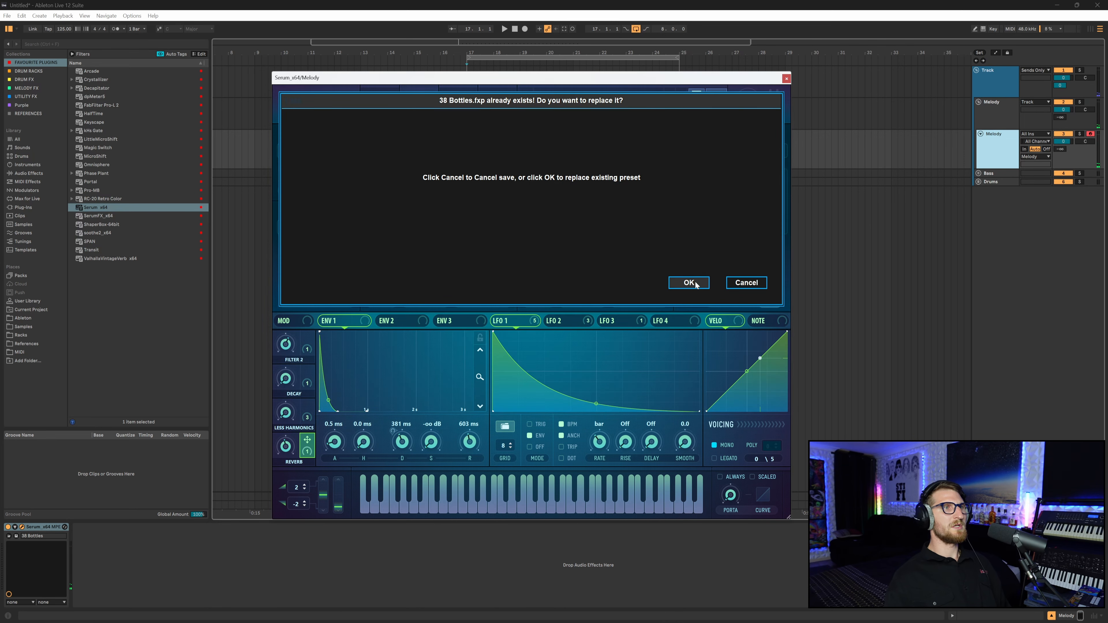
click(690, 282)
click(789, 72)
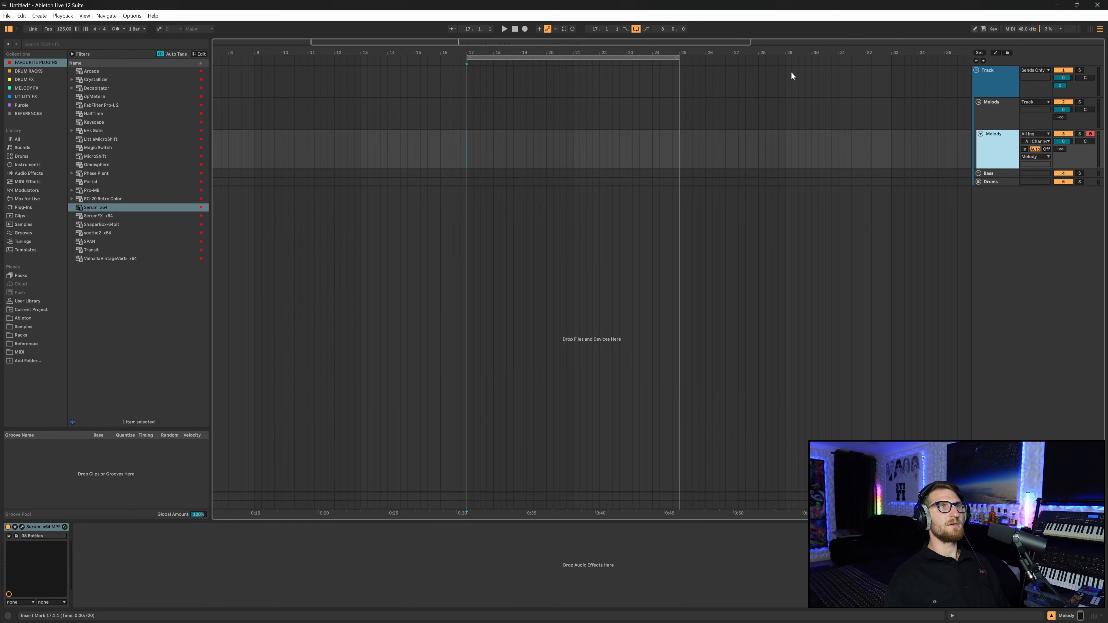
Expand the Drums group, disarm the Melody track and place the insert point at bar 17 on the Drums track
scroll(464, 151, right, 2)
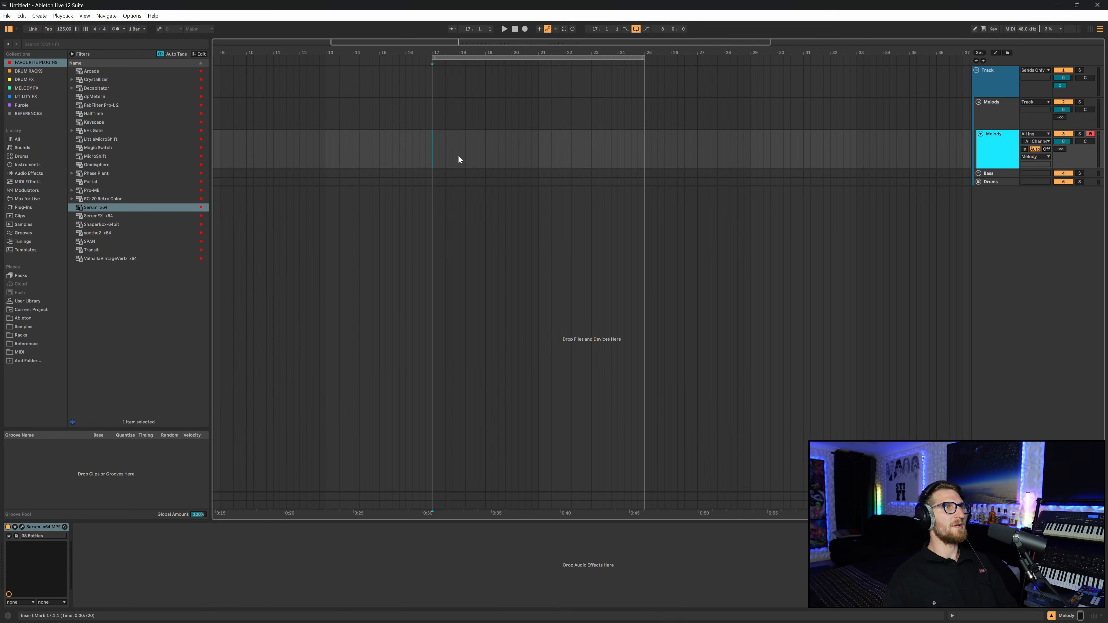
click(995, 183)
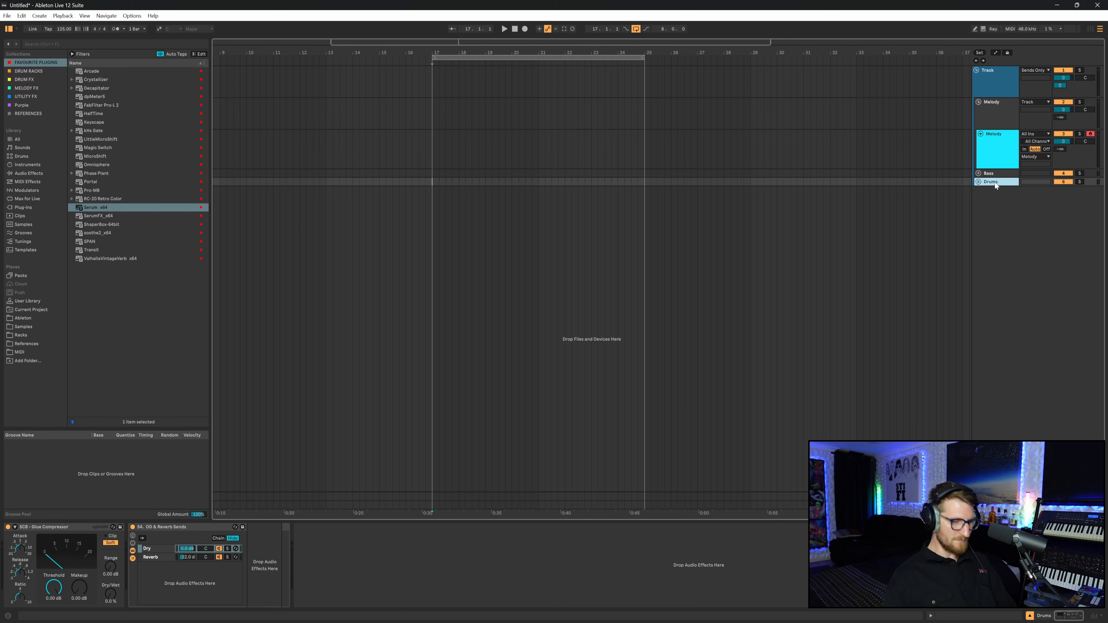
click(979, 181)
click(1005, 238)
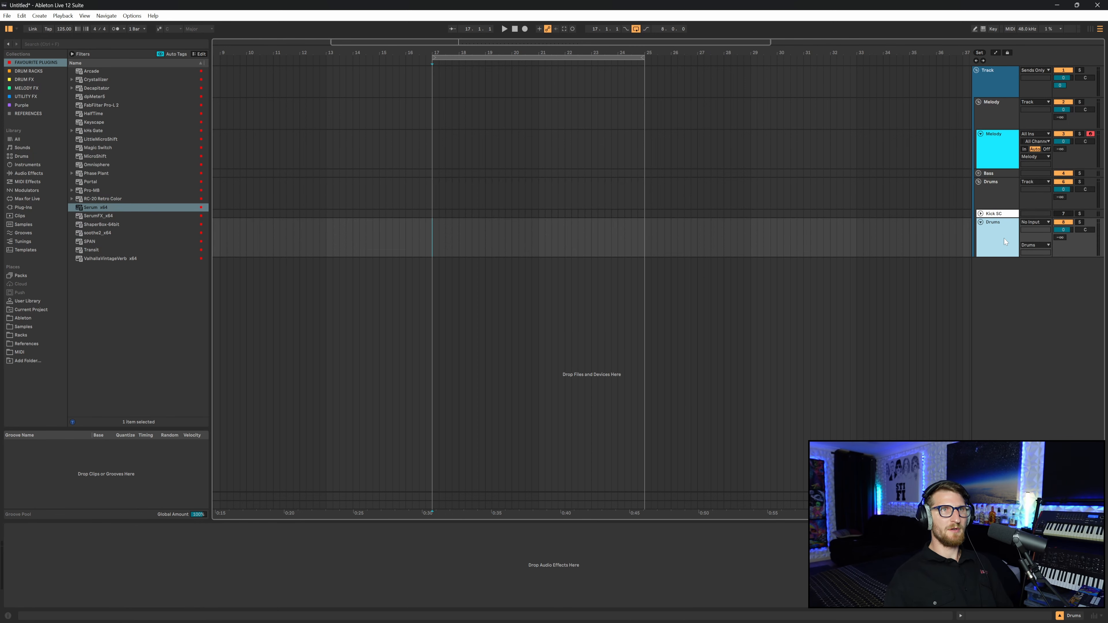
click(1093, 134)
click(434, 229)
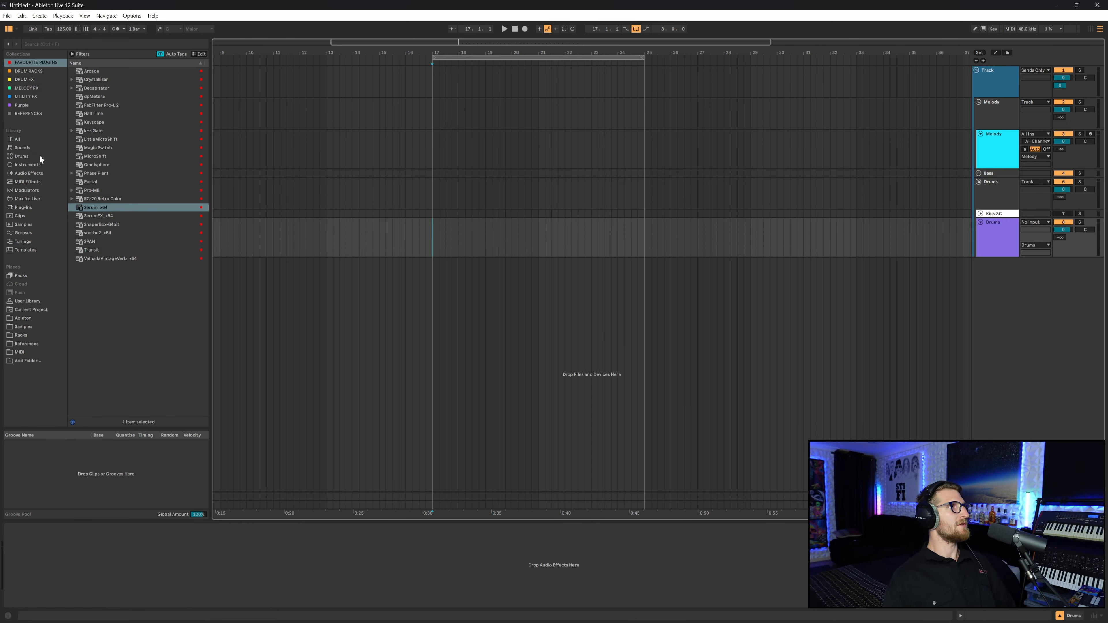
Find drum loop number 75 in the My Samples folder, place it at bar 17 on the Drums track and play it
click(73, 200)
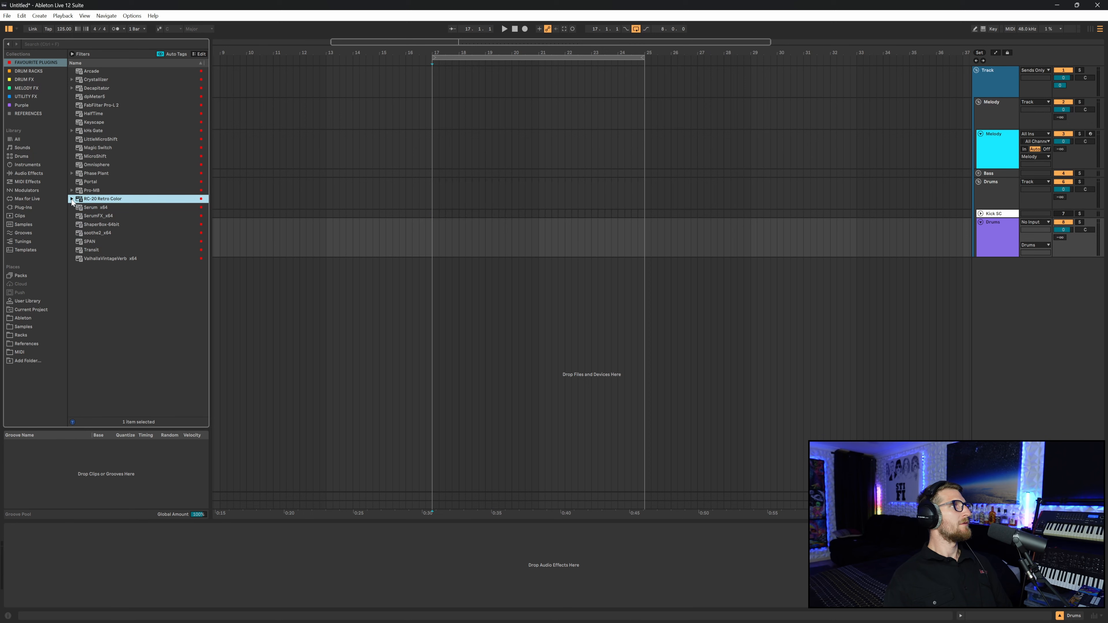
click(92, 209)
click(23, 326)
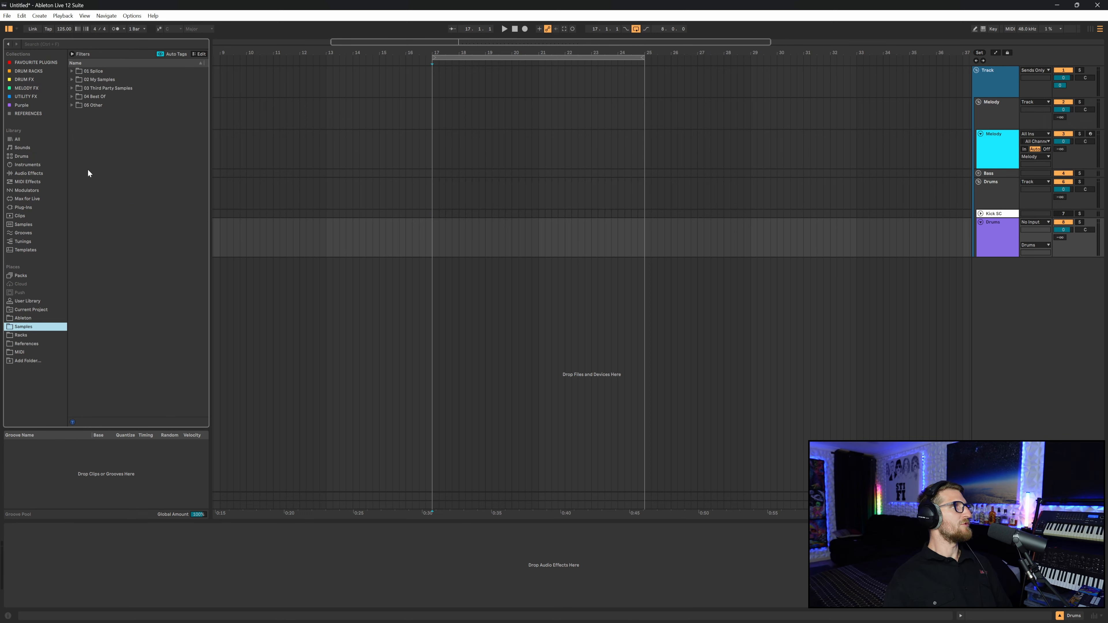
click(73, 73)
click(73, 73)
click(73, 81)
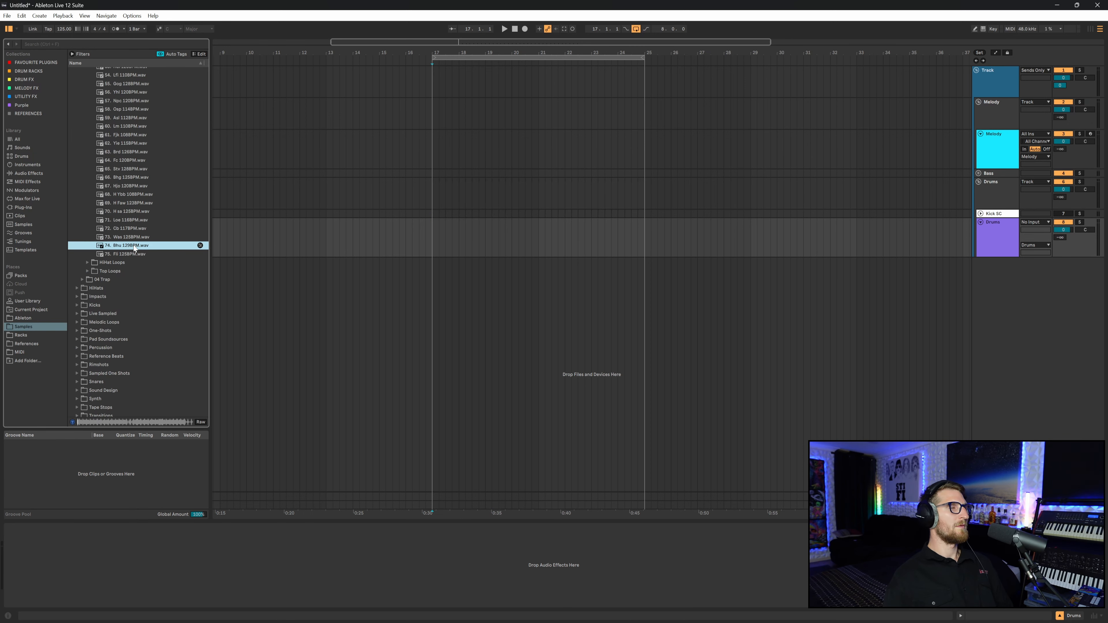
click(130, 253)
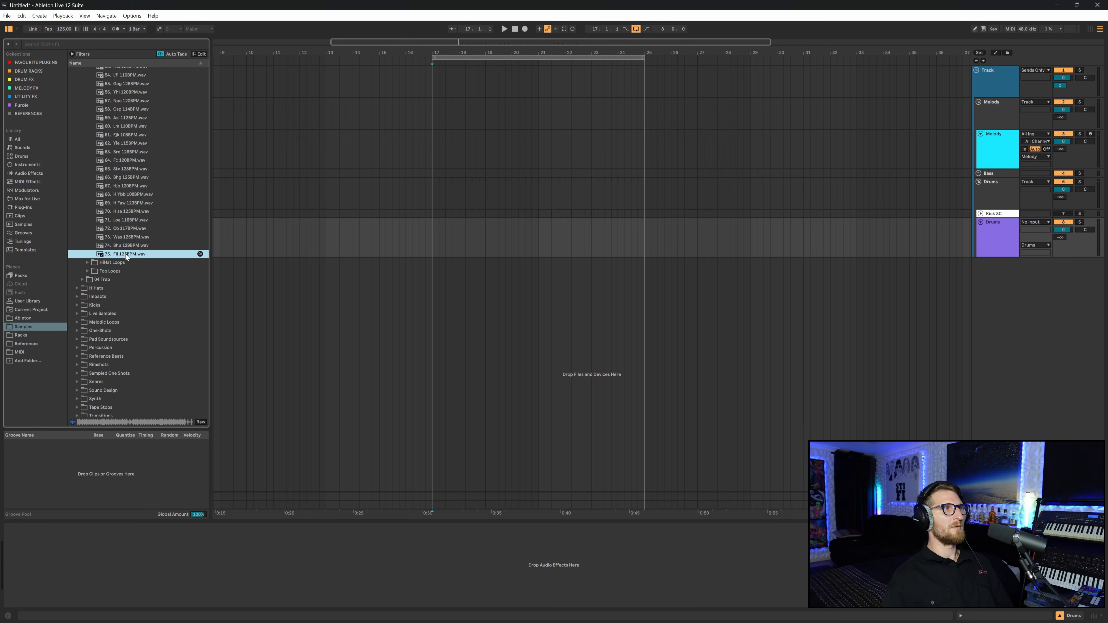
drag(128, 257, 431, 229)
key(space)
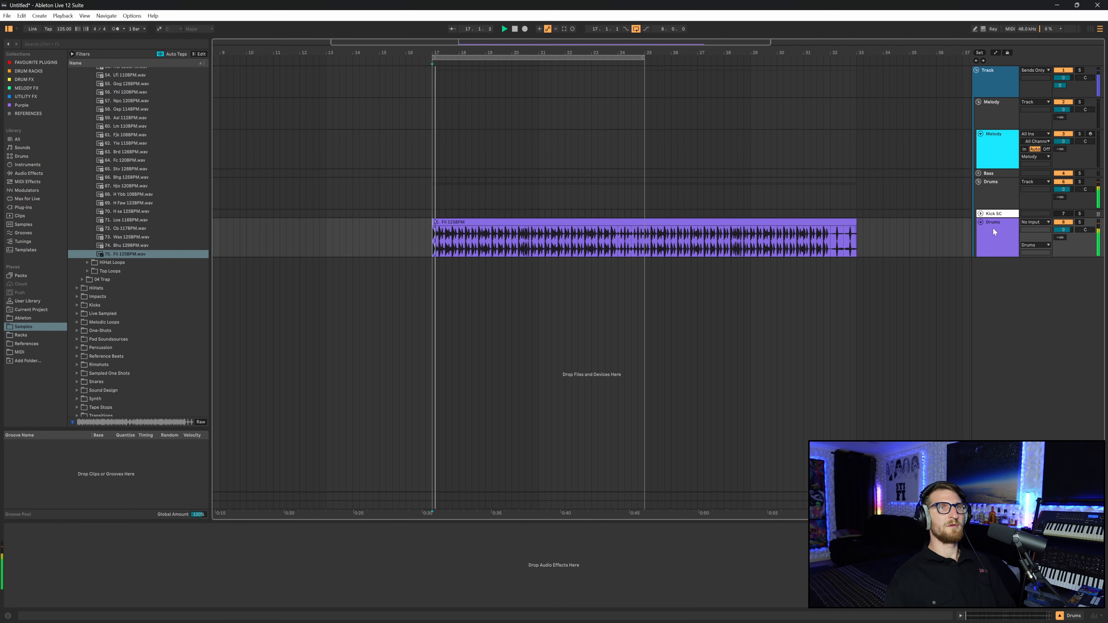
Expand the Bass group and load Serum_x64 from the favourite plugins onto the Bass track
click(996, 197)
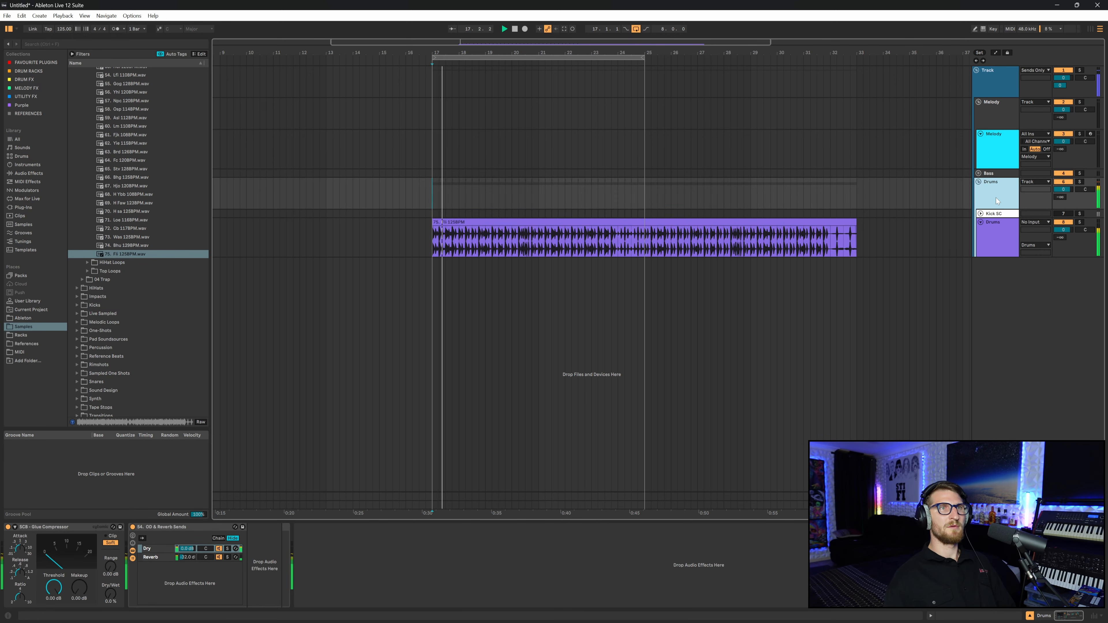
click(979, 174)
click(668, 222)
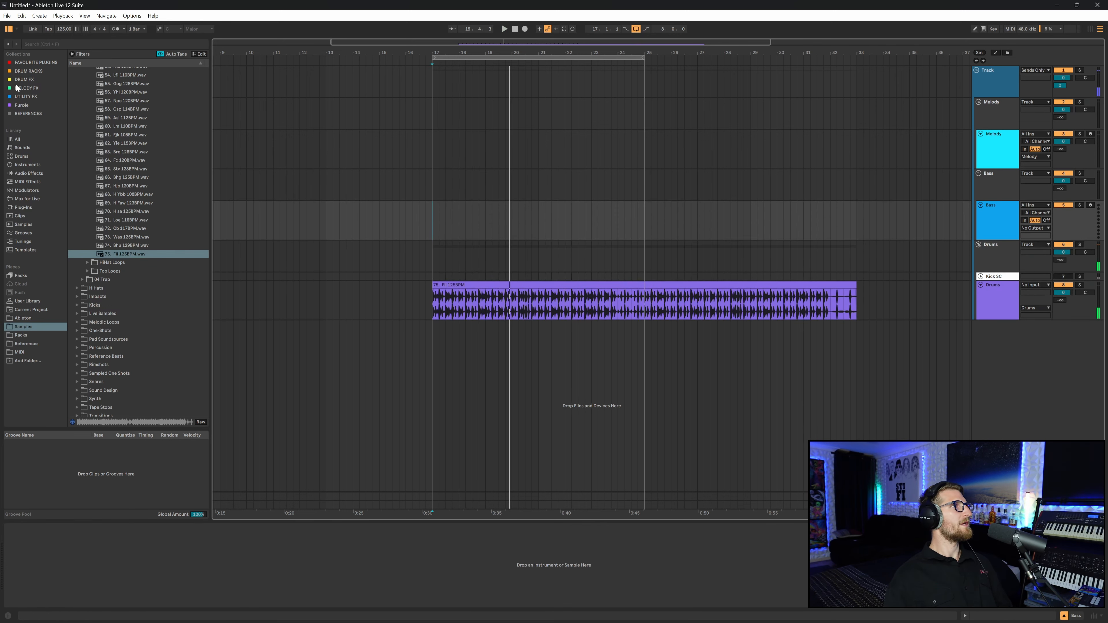
click(42, 63)
double_click(109, 206)
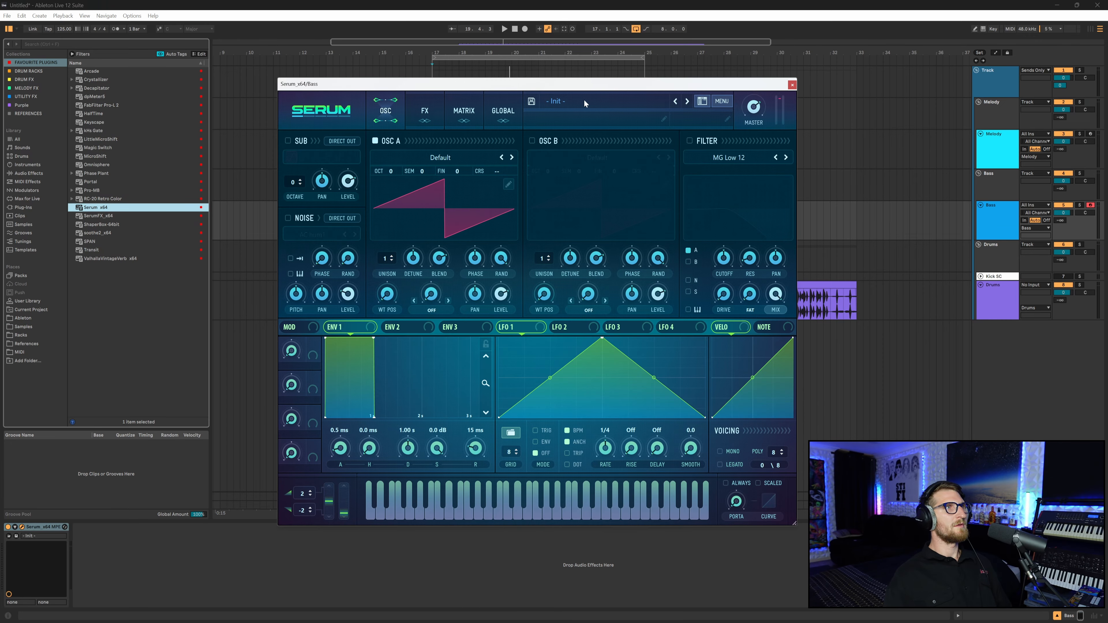
Load the 66 Stick Man preset from My Presets, Bass, Short Bass and close the synth window
click(585, 103)
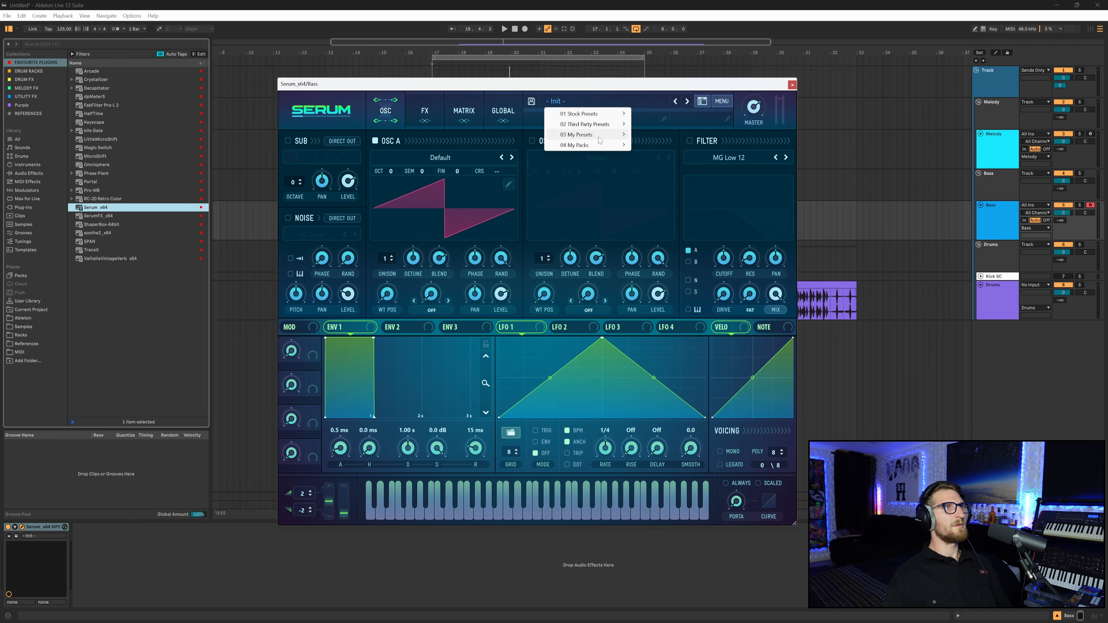
mouse_move(600, 135)
mouse_move(669, 140)
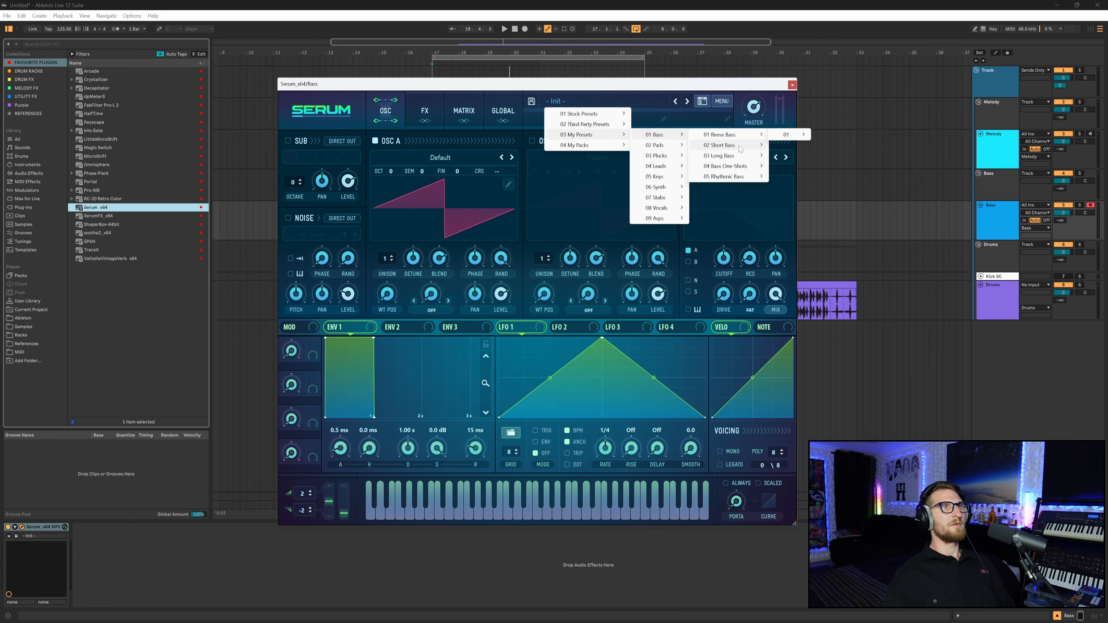
mouse_move(748, 146)
mouse_move(790, 151)
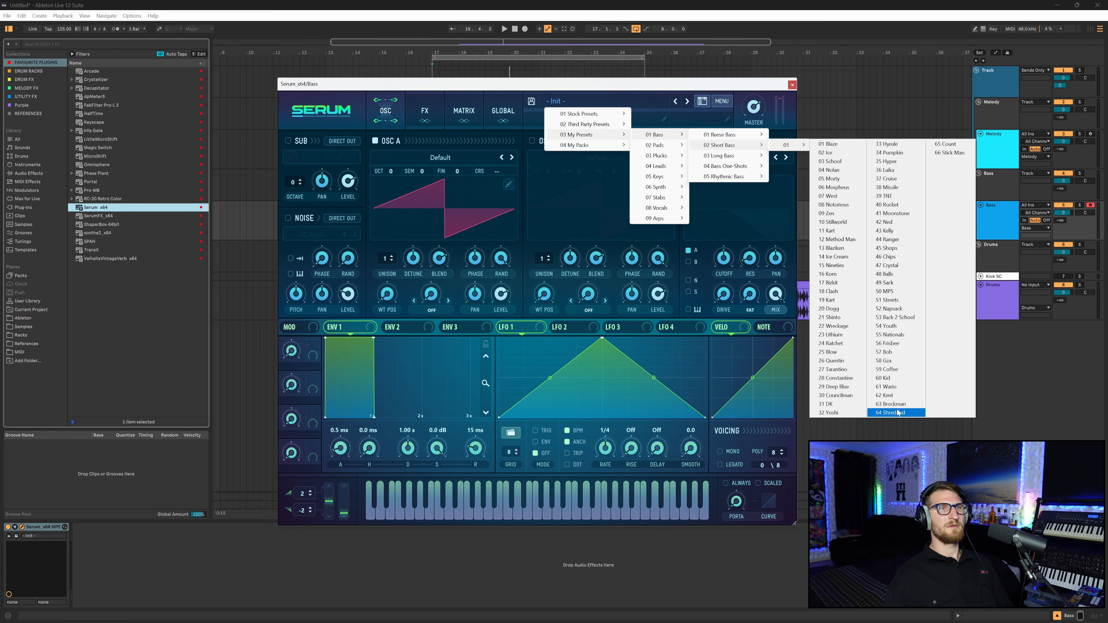
click(954, 153)
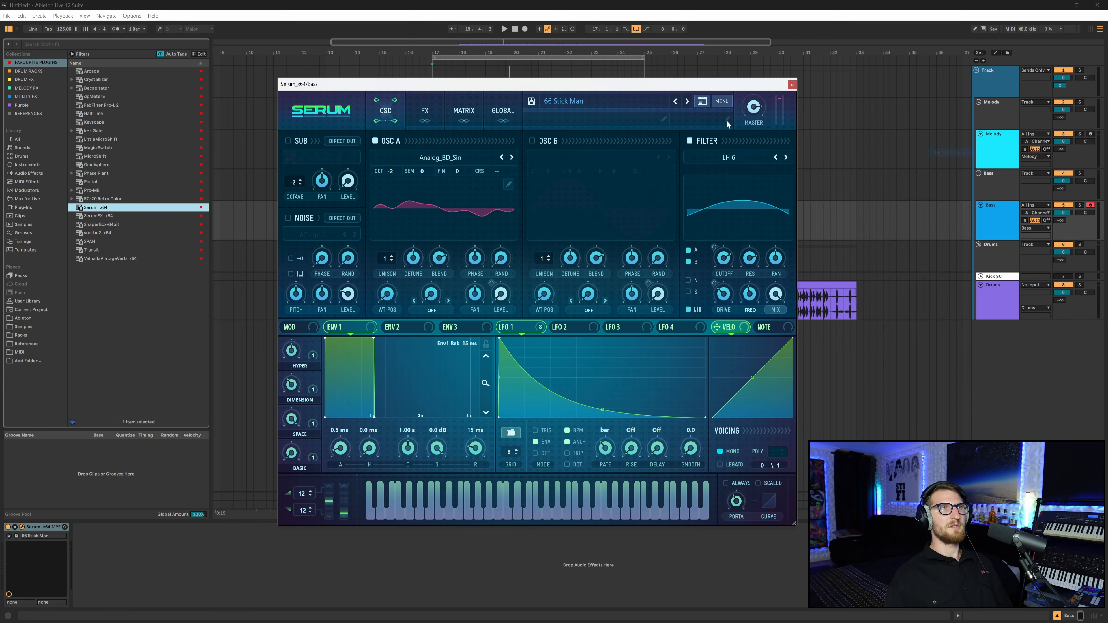
click(793, 85)
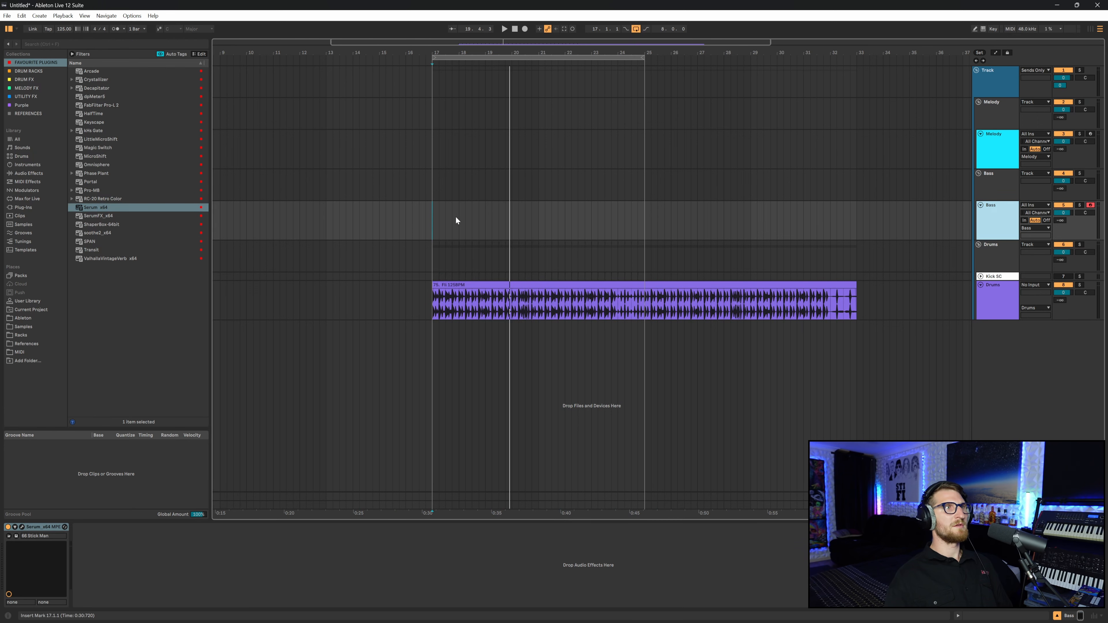
Create an eight-bar MIDI clip on the Bass track starting at bar 17 and set its scale to G Minor
key(space)
drag(433, 218, 646, 217)
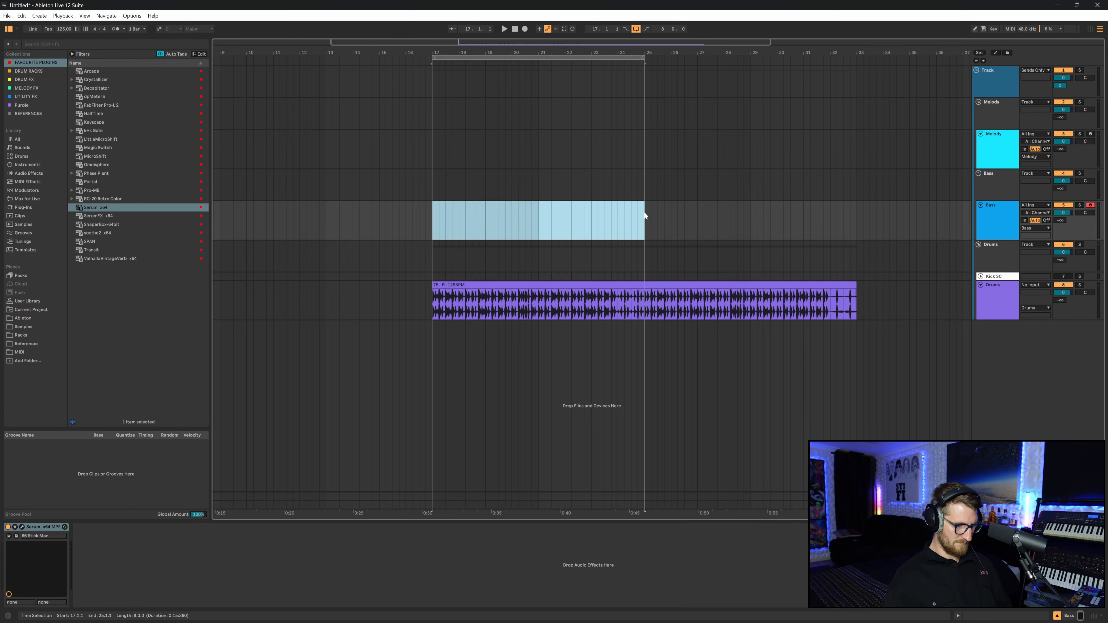
key(ctrl+shift+m)
click(68, 291)
click(68, 305)
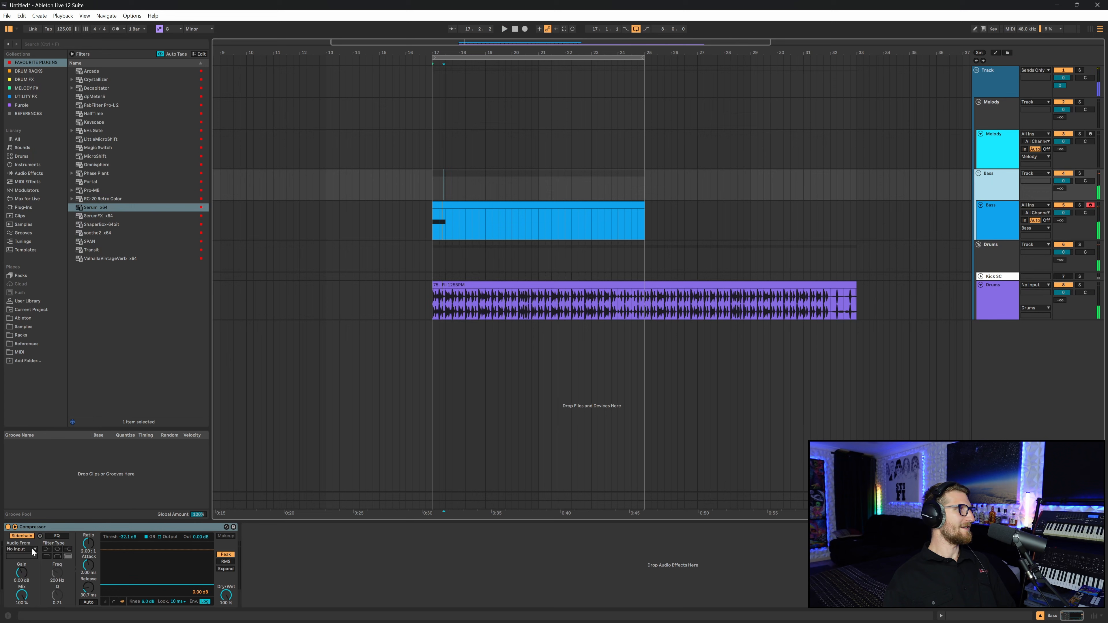
Set the sidechain source of the Bass group's compressor to Kick SC
click(34, 549)
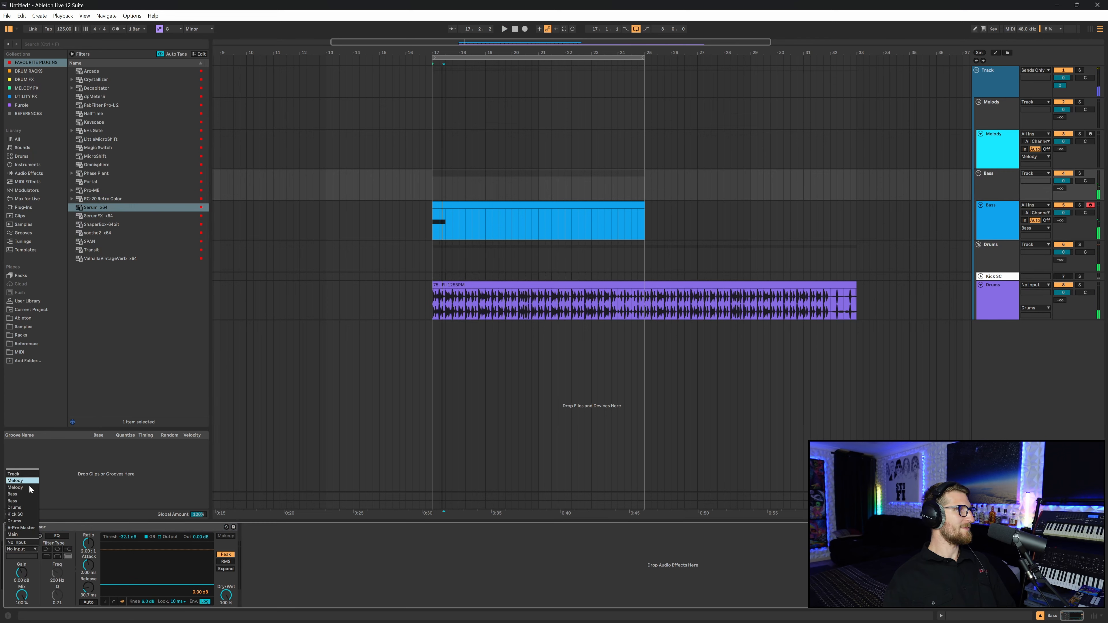
click(15, 515)
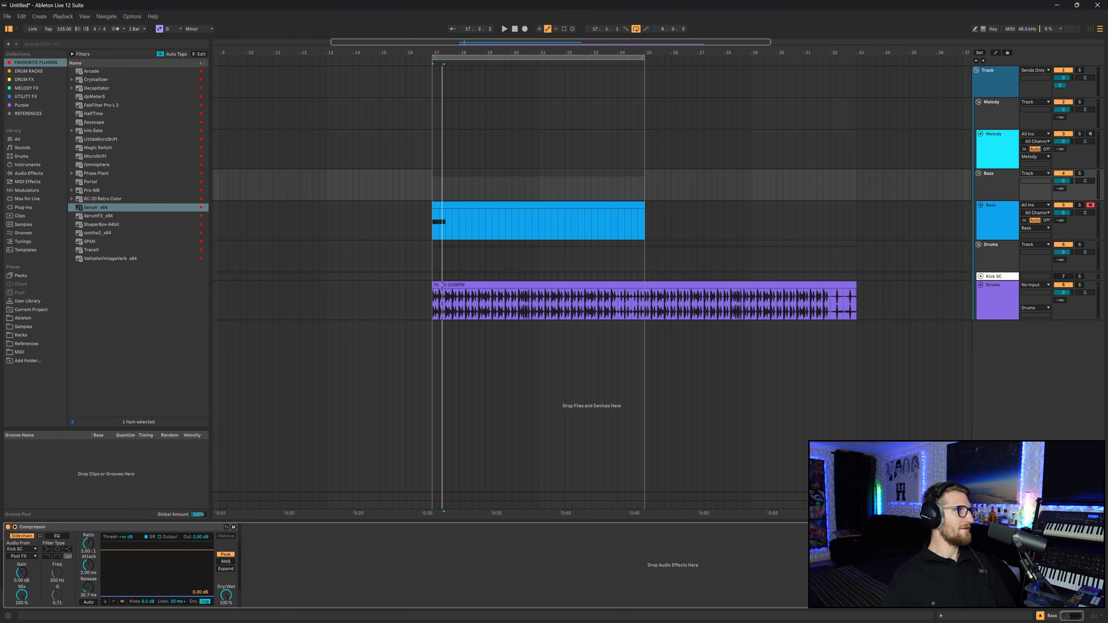
Move the second bass note up to D3 and shorten the first G2 note to three sixteenths, auditioning the result
double_click(495, 204)
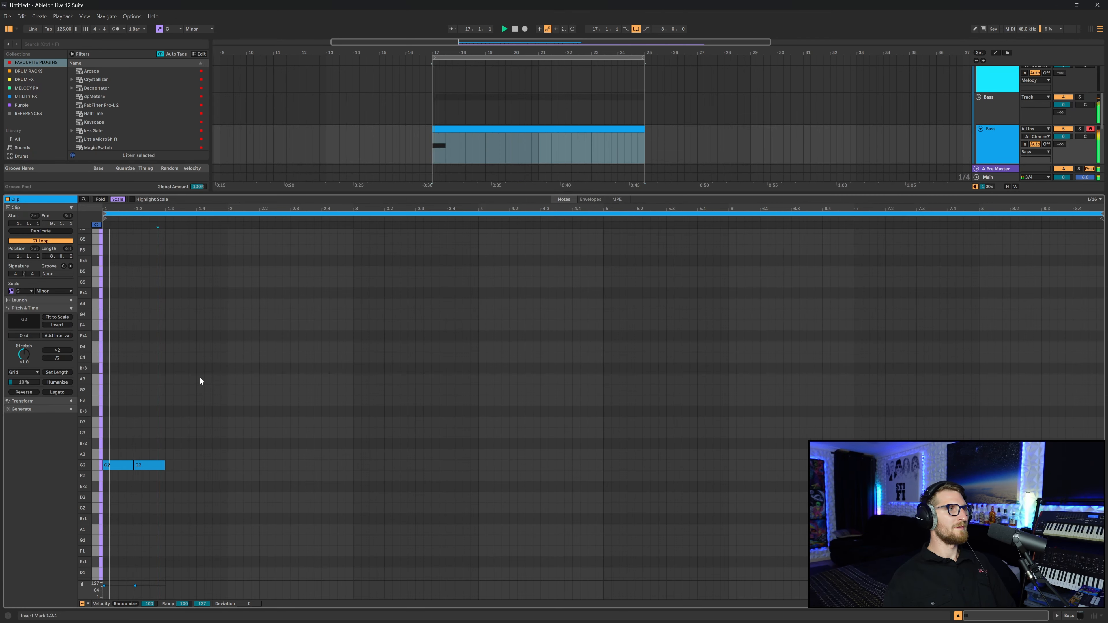
drag(149, 465, 136, 426)
key(space)
key(space)
drag(132, 465, 126, 465)
key(space)
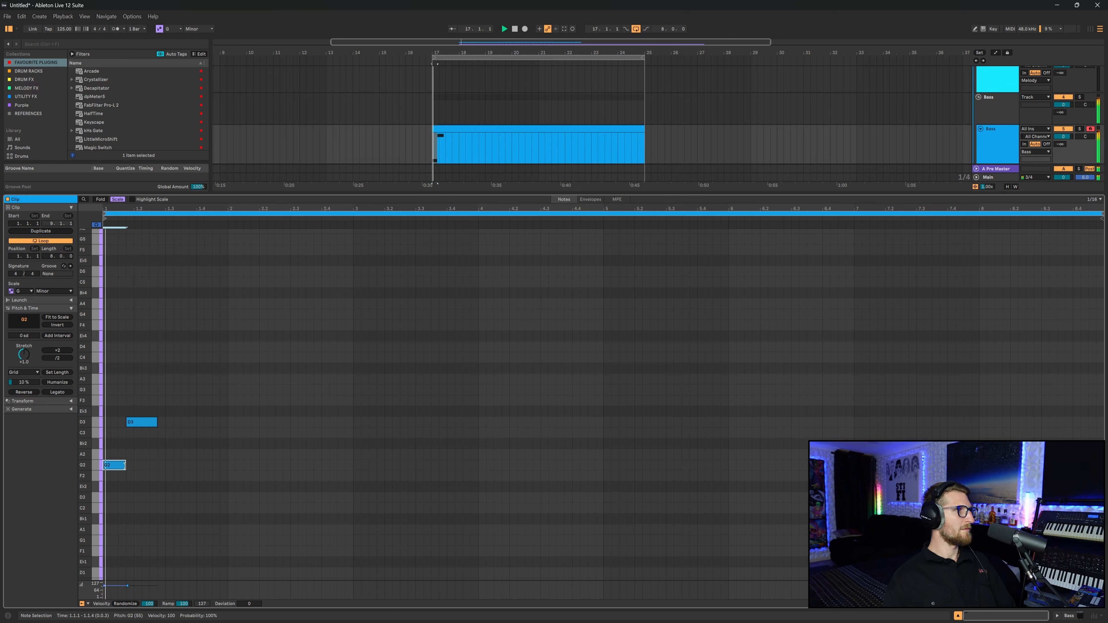
Build a two-bar bass pattern repeated across the clip and transpose it with its scale to F Minor
click(133, 464)
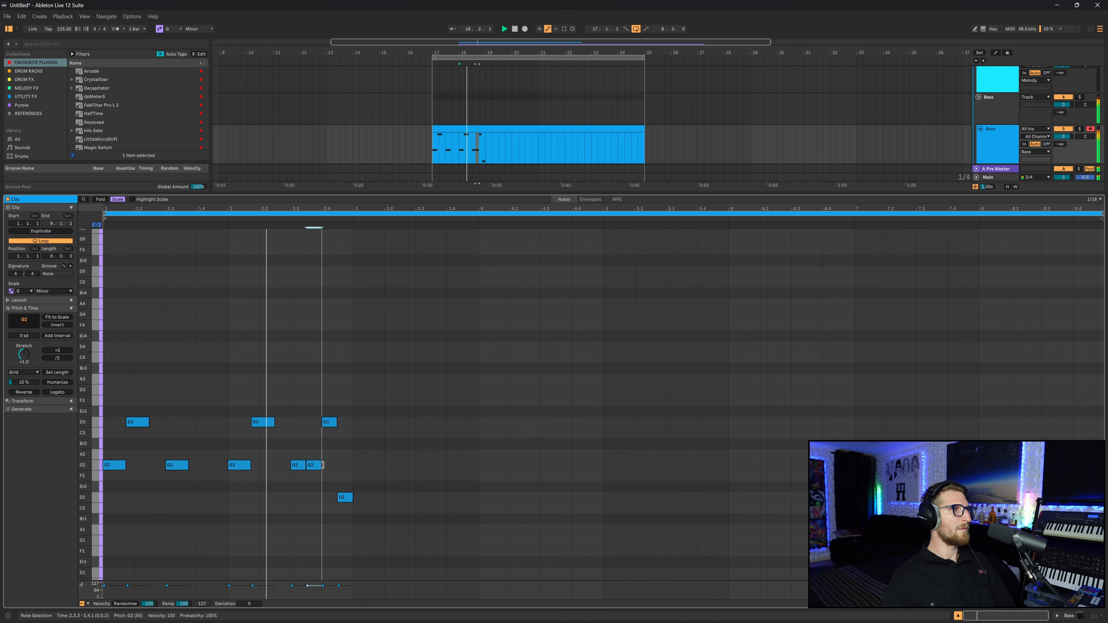
click(322, 446)
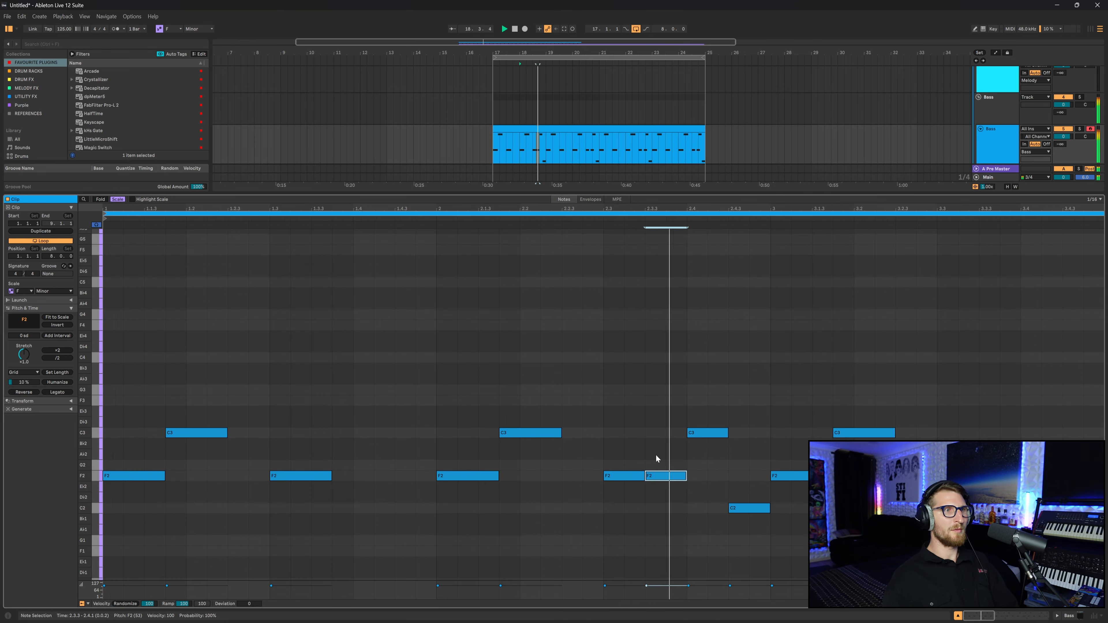
click(645, 447)
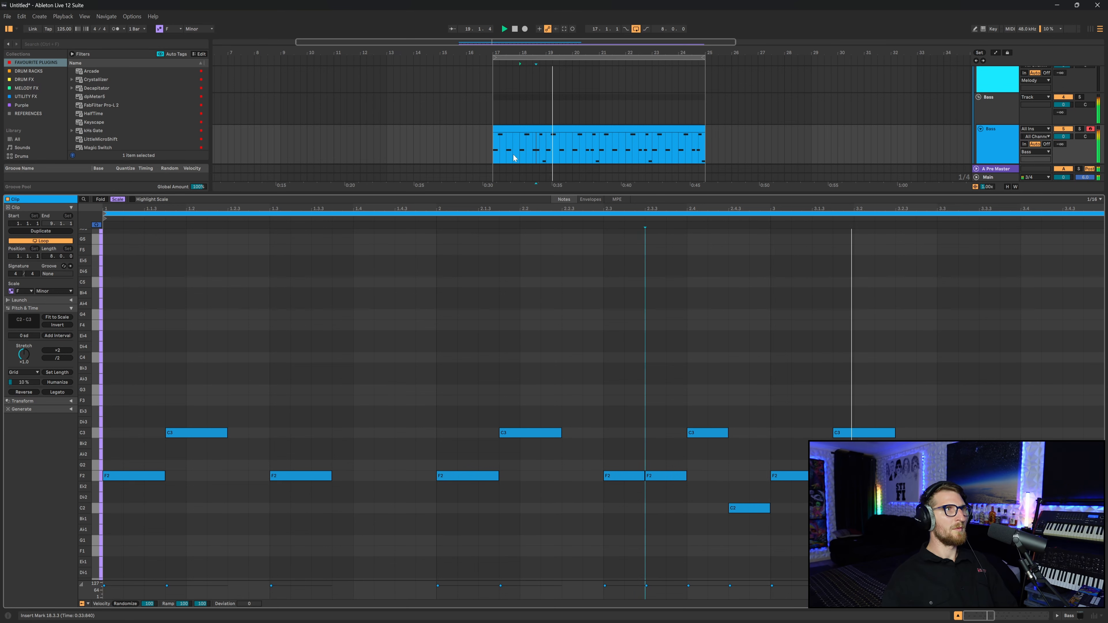
Turn the two-bar bass pattern into one eight-bar clip, adding passing notes in bar 4 and raising bar 8 an octave
click(495, 155)
drag(494, 155, 549, 151)
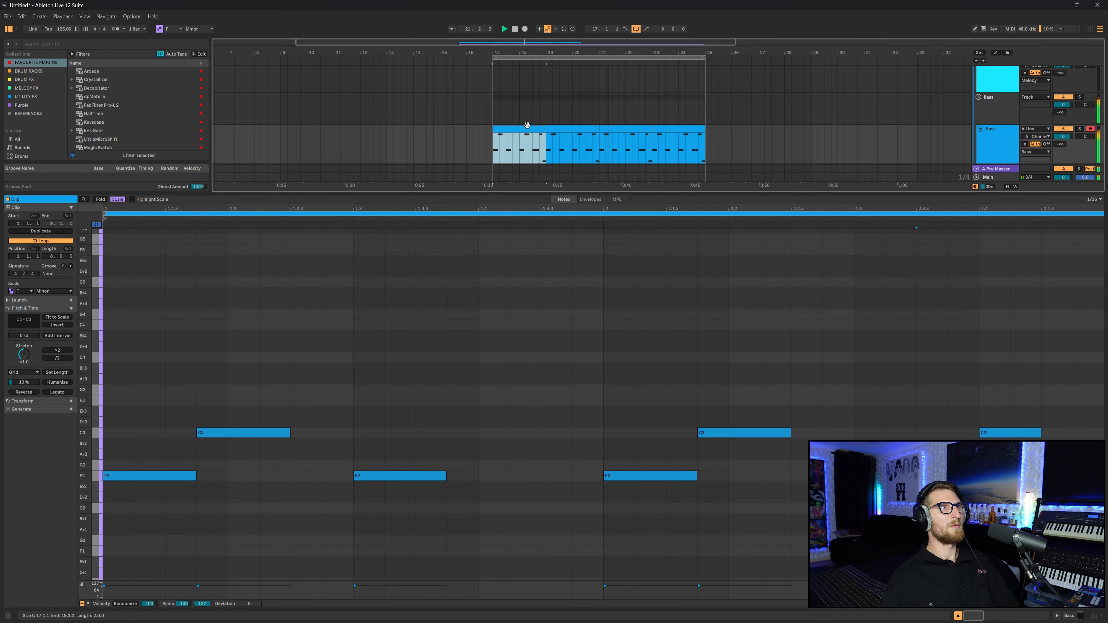
click(679, 130)
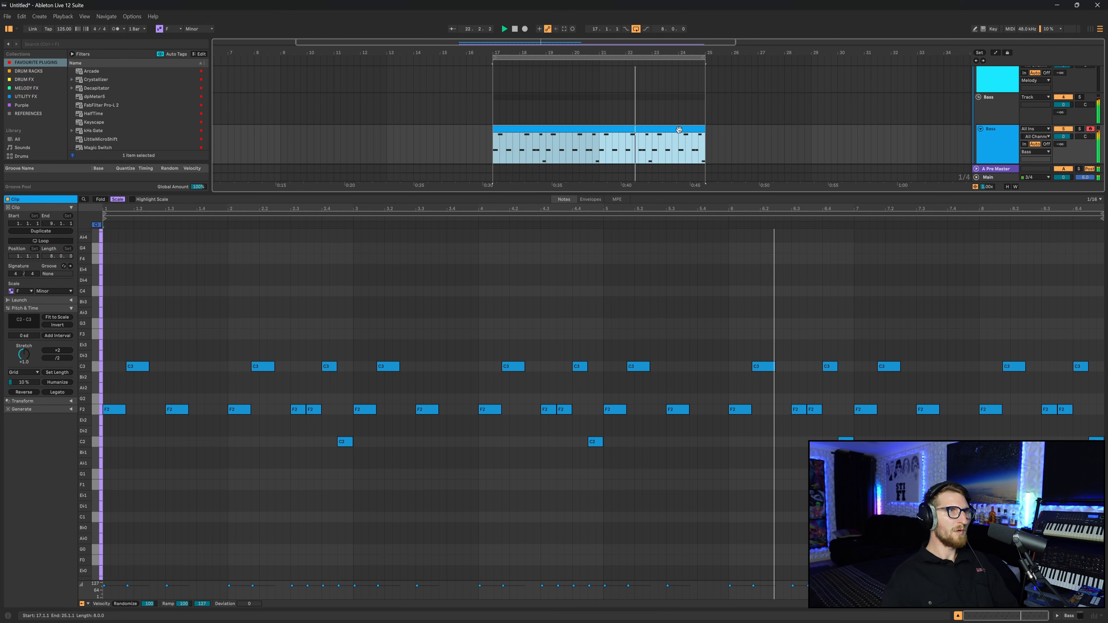
click(652, 154)
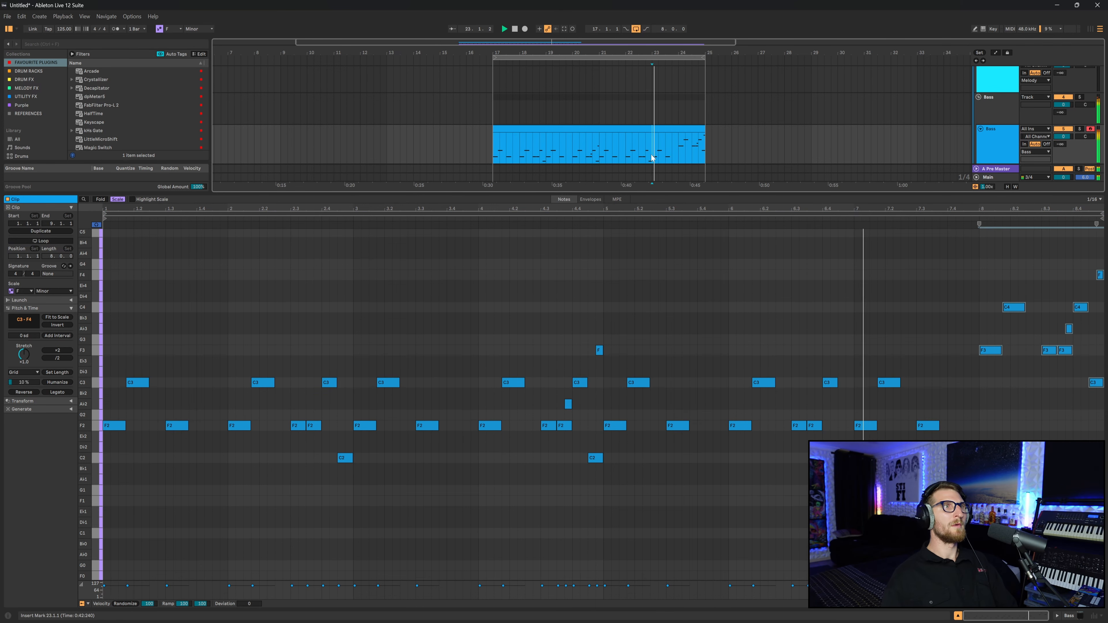
Audition the eight-bar bass clip against the drum loop, playing from bars 24, 21 and the loop start at bar 17
click(678, 147)
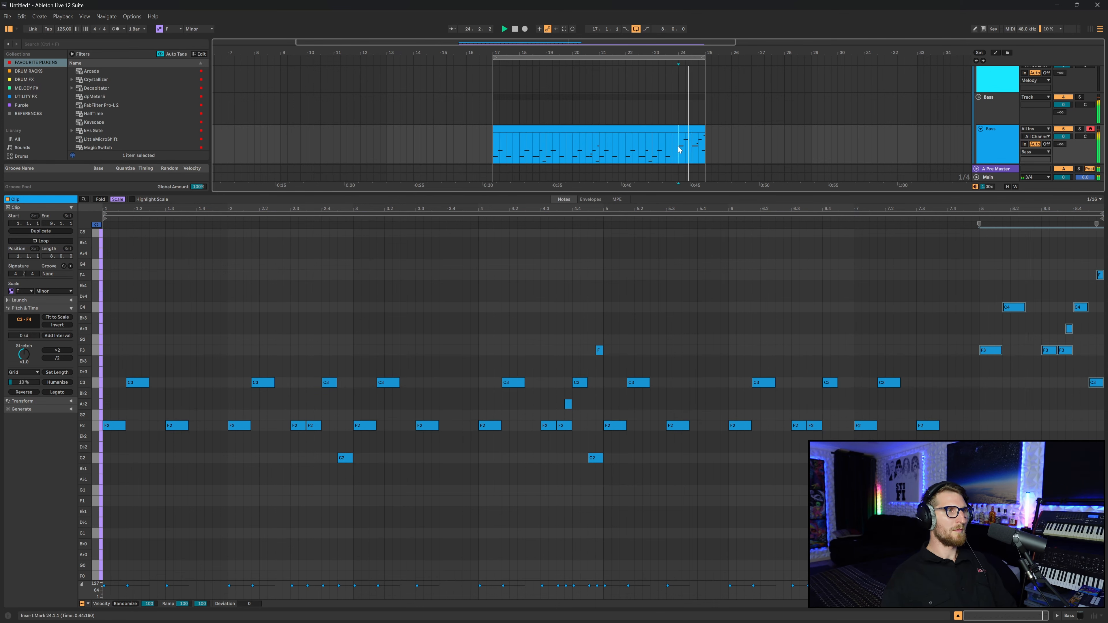
click(602, 255)
click(1080, 616)
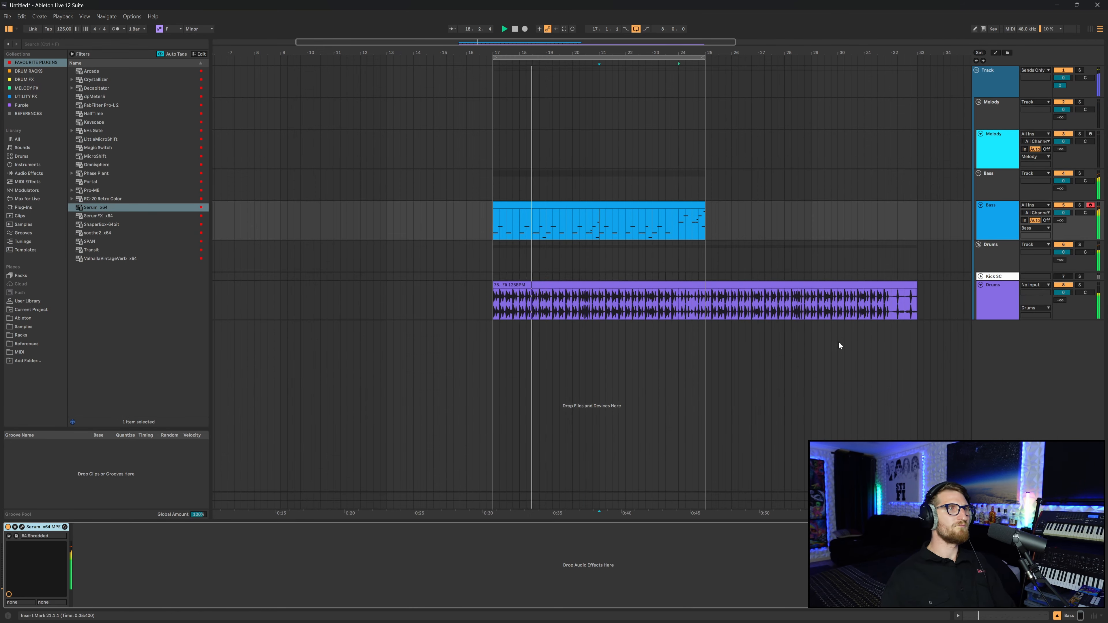
click(630, 205)
click(494, 222)
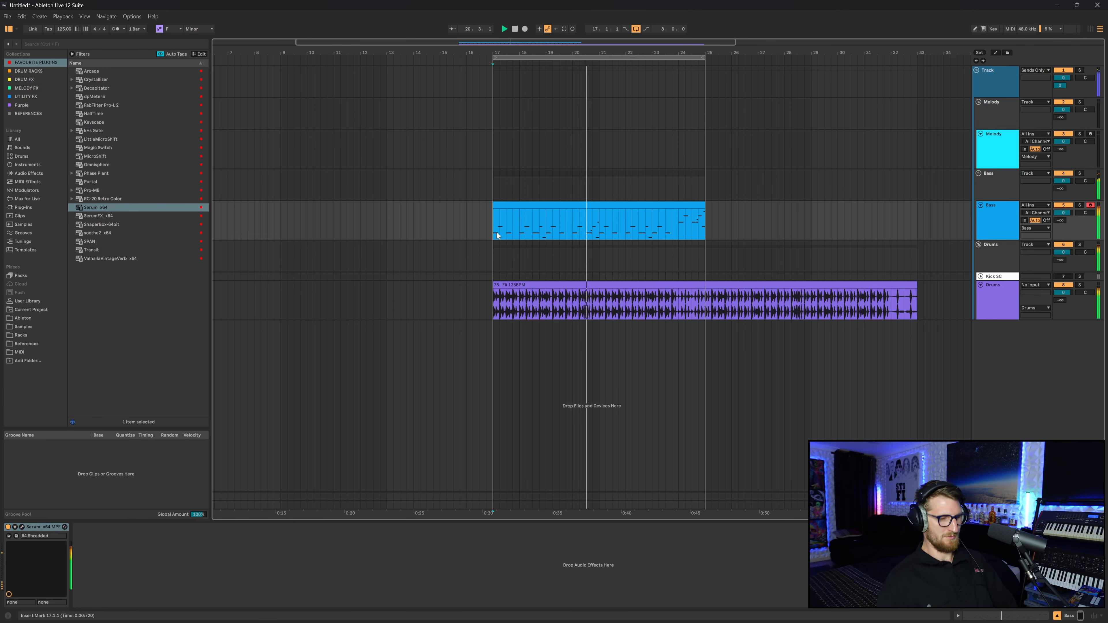
Save the Live Set as 10 Bot and rename the Melody instrument track to Pluck
click(5, 17)
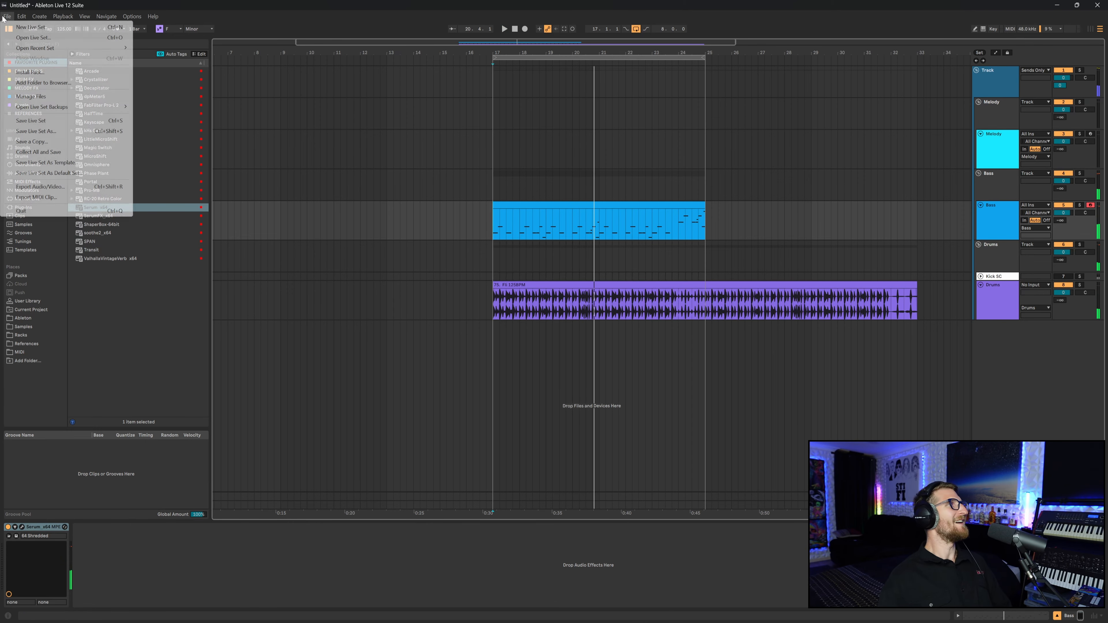
click(60, 133)
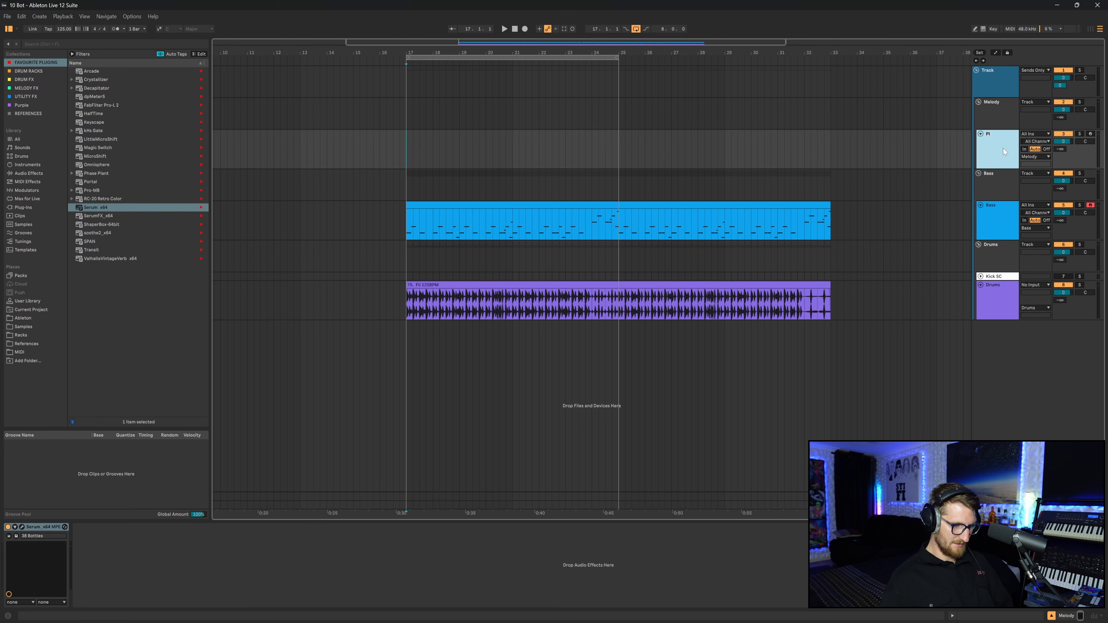
click(1004, 148)
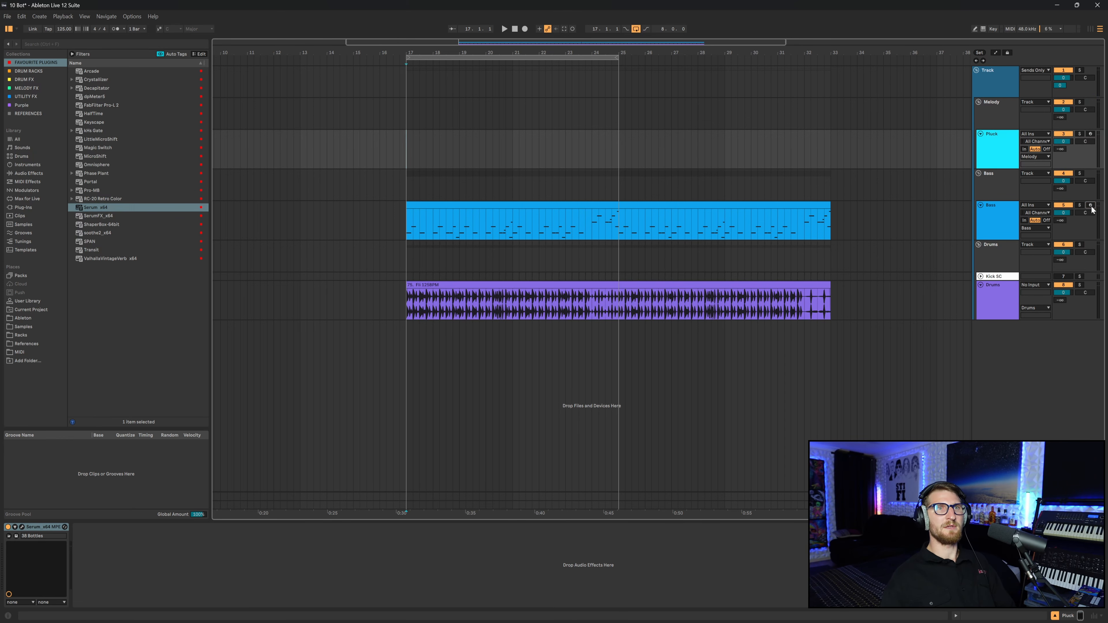
Place a copy of the eight-bar bass clip on the Pluck track from bar 17 and recolour it cyan
drag(406, 151, 611, 156)
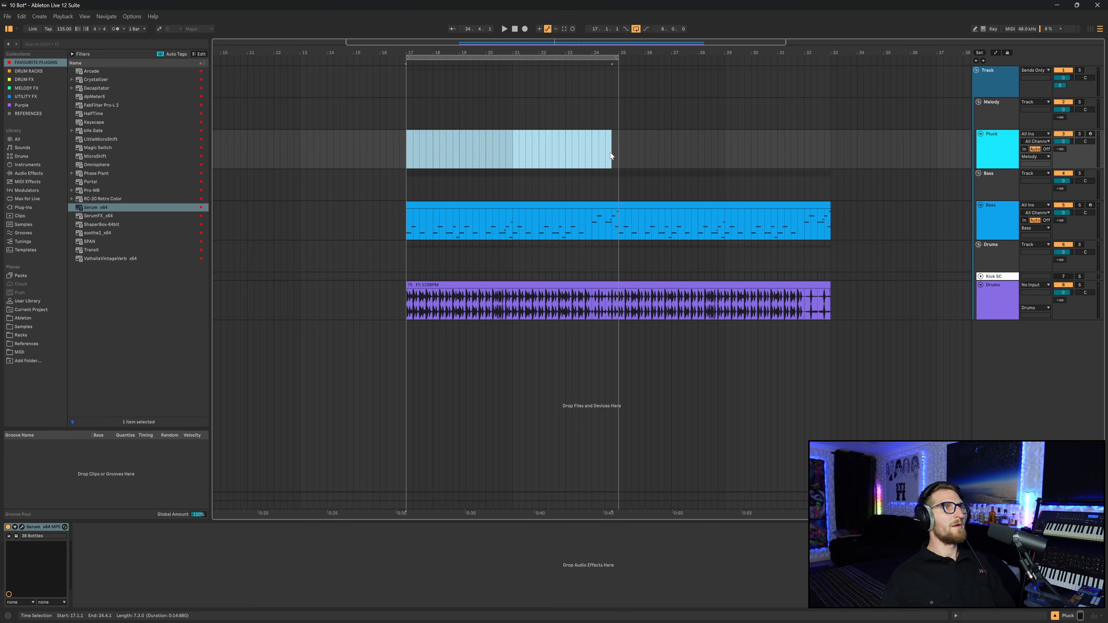
key(ctrl+shift+m)
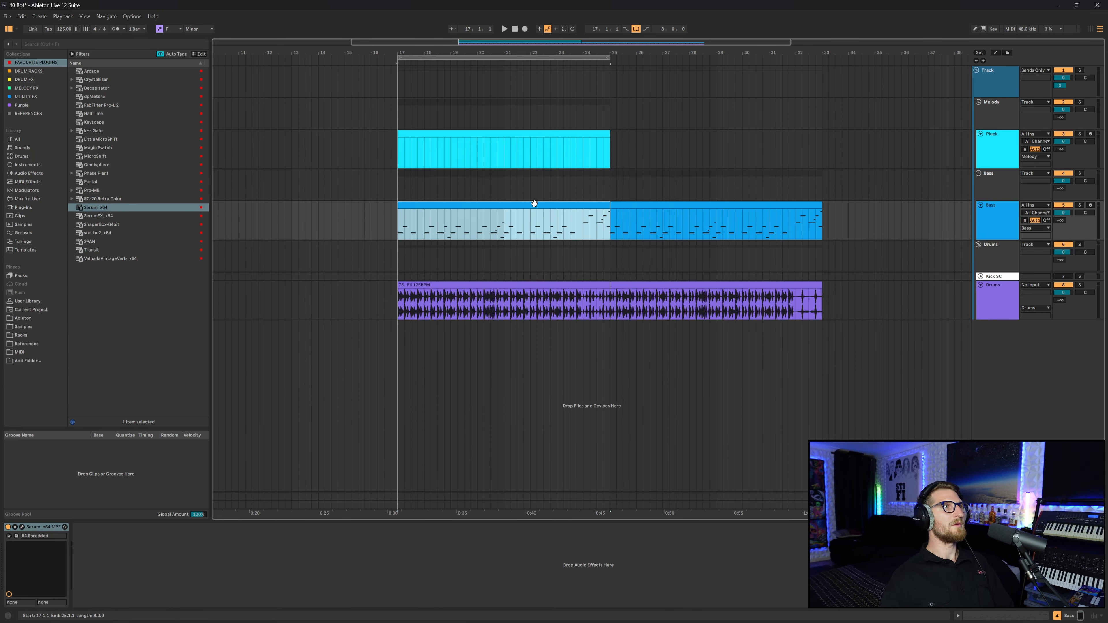
drag(534, 203, 540, 168)
right_click(537, 135)
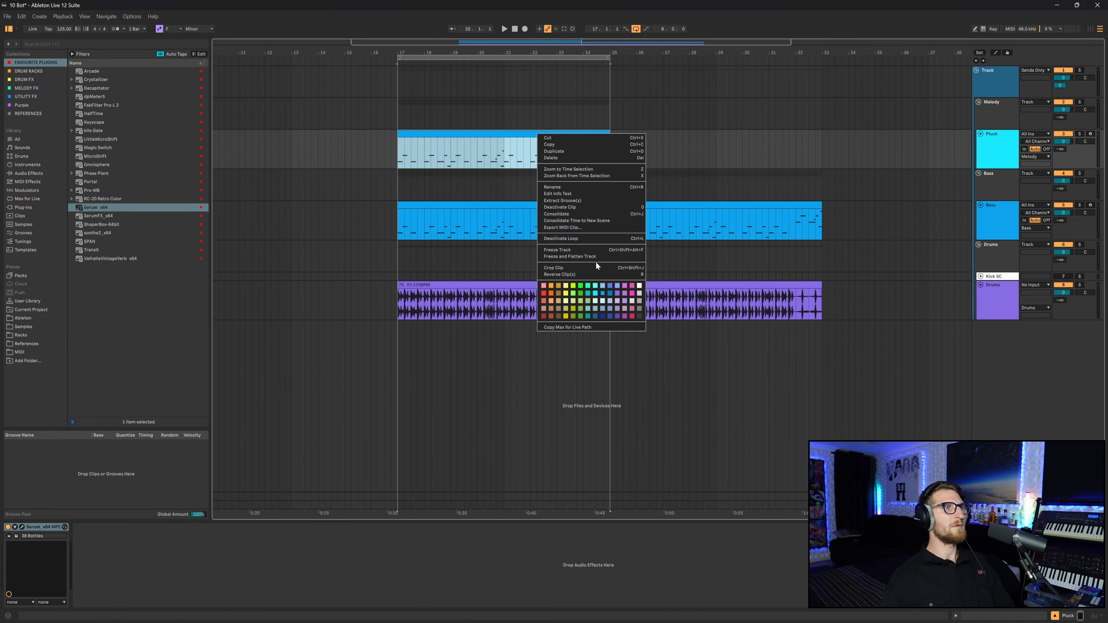
click(595, 296)
Try all notes of the Pluck clip an octave higher, return them to the original octave and play the loop
double_click(508, 132)
click(411, 352)
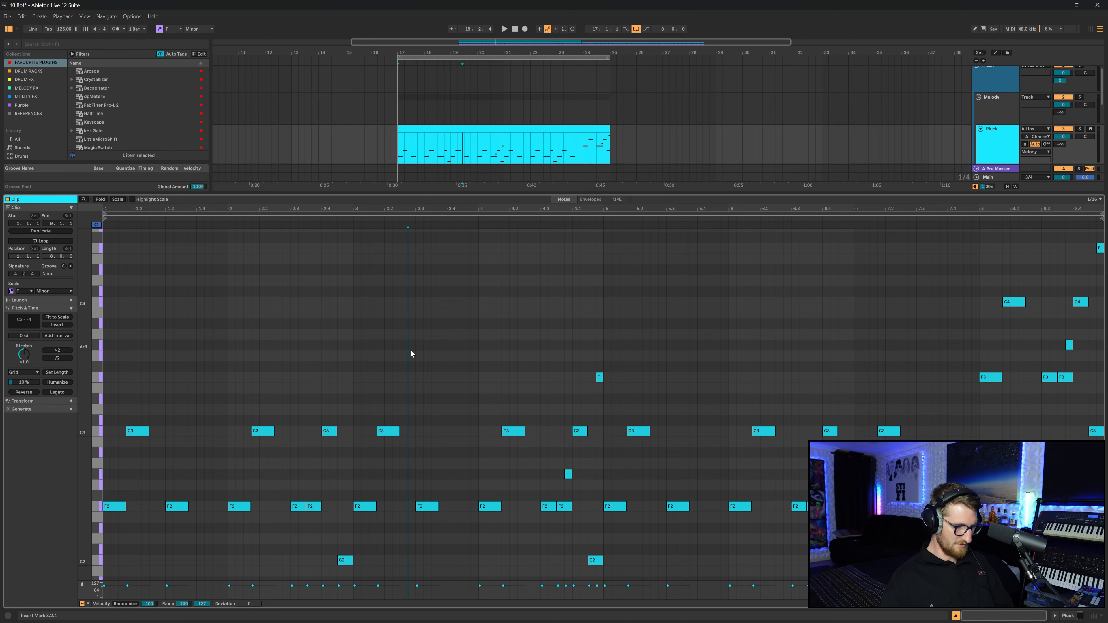
key(ctrl+a)
key(shift+Up)
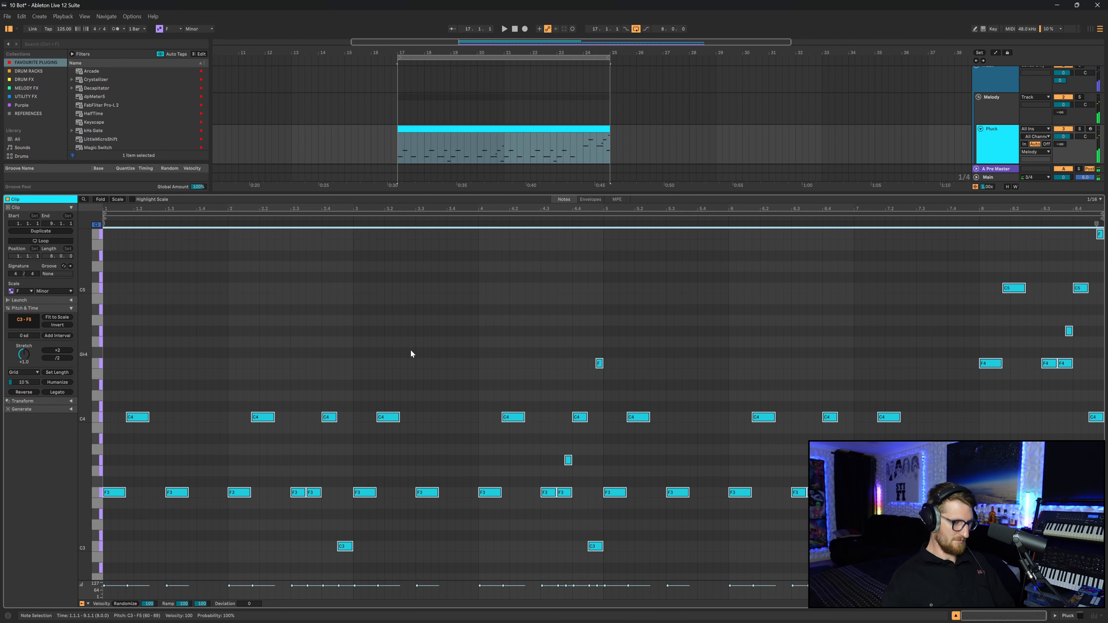
key(shift+Down)
key(space)
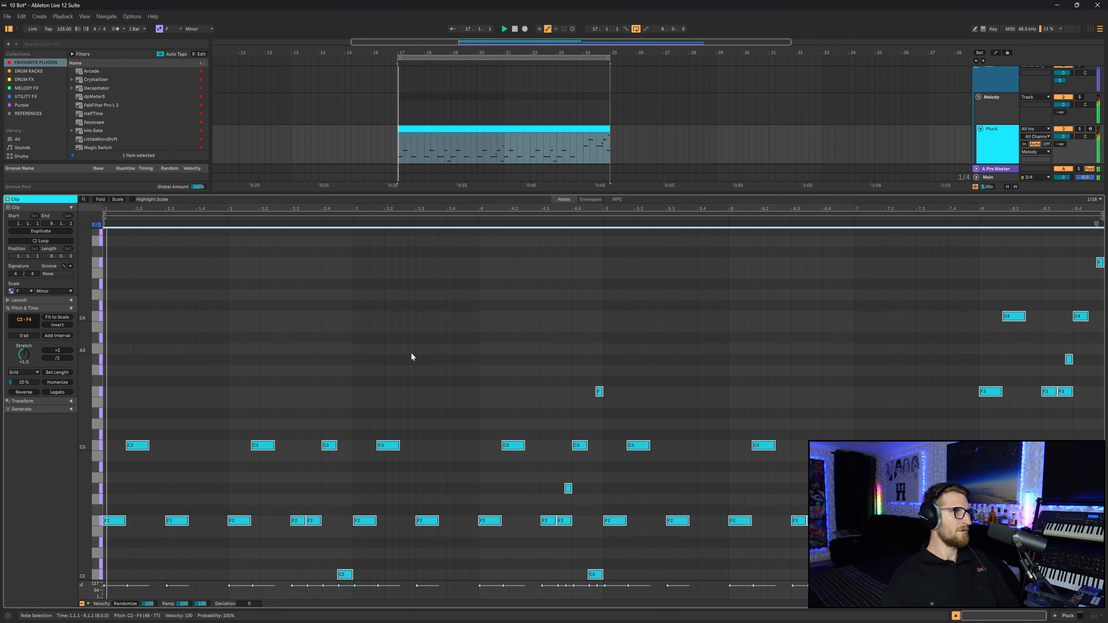
click(411, 352)
Copy the sidechain Compressor from the Bass group onto the Pluck track after Serum and play the loop
click(988, 155)
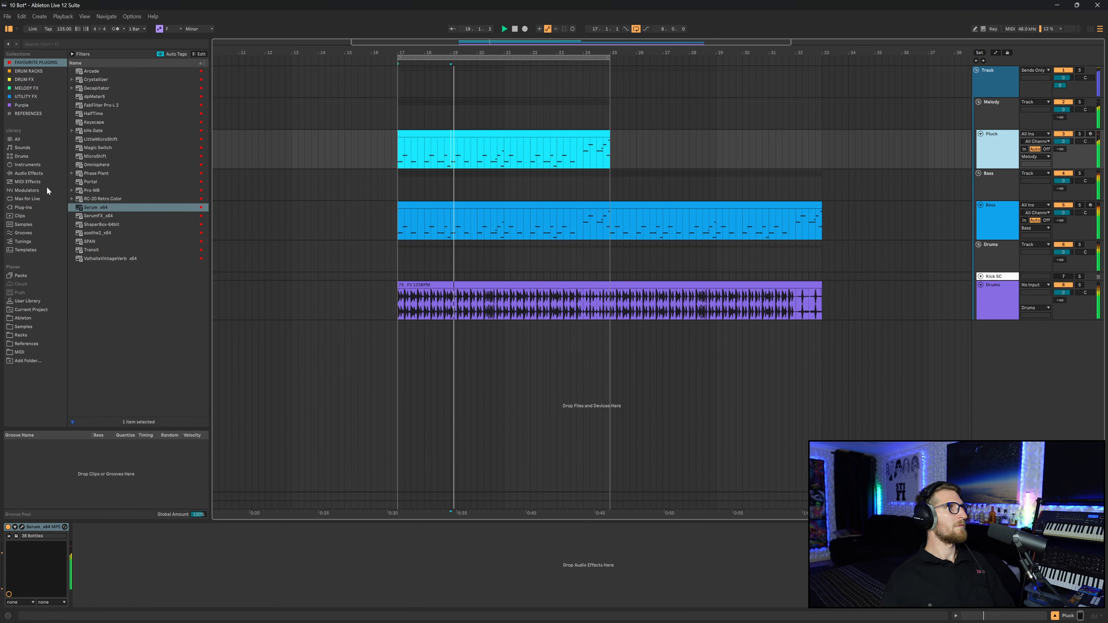
click(45, 63)
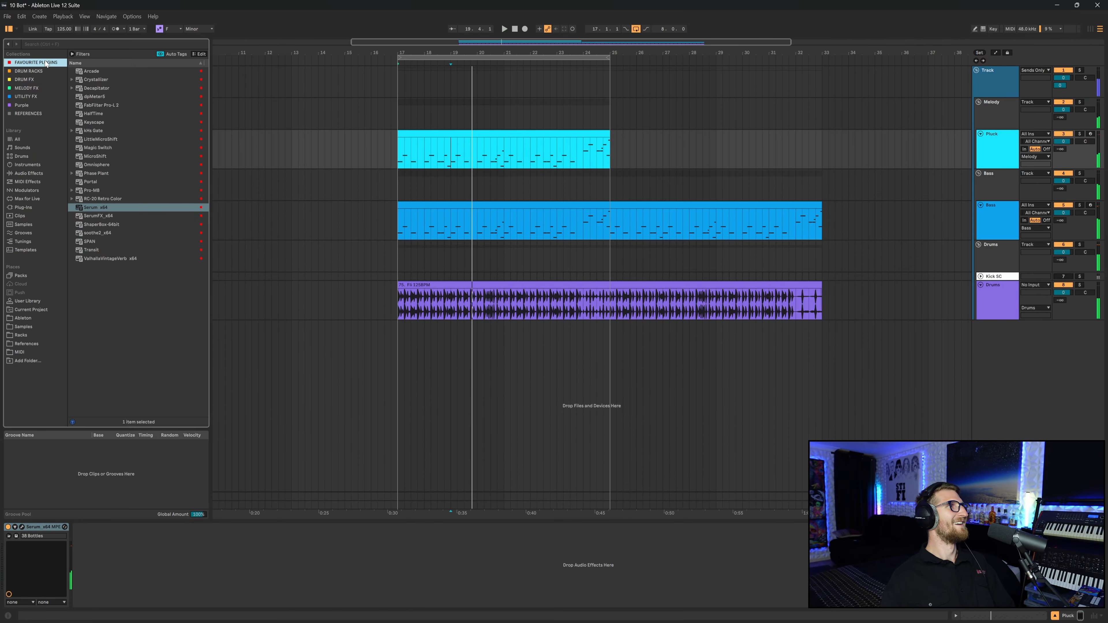
click(1002, 140)
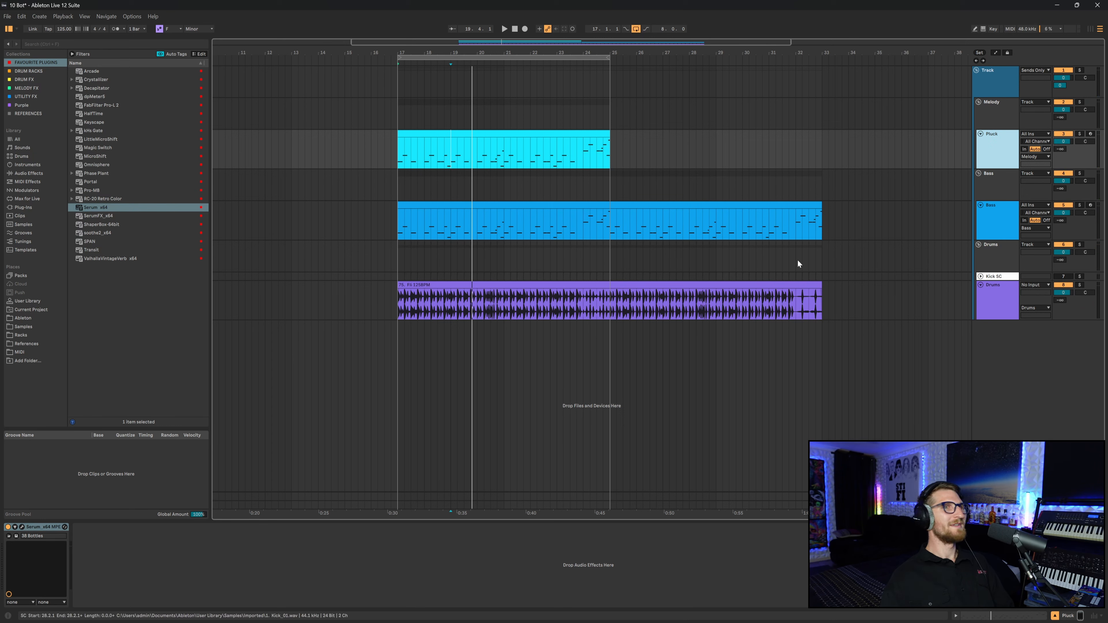
click(452, 184)
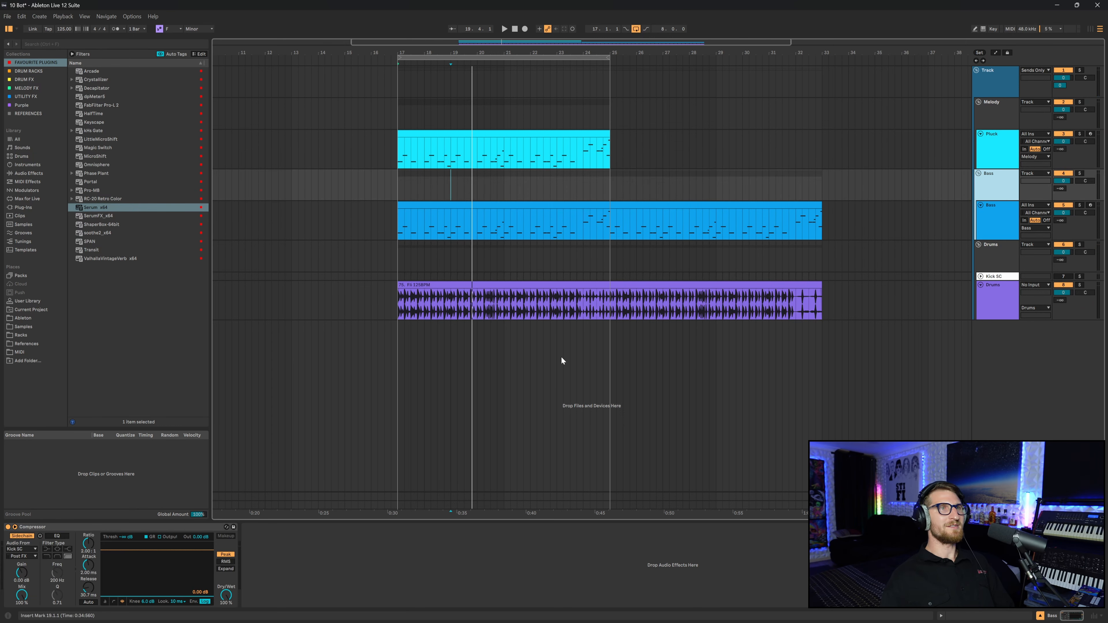
right_click(140, 526)
click(151, 538)
click(991, 143)
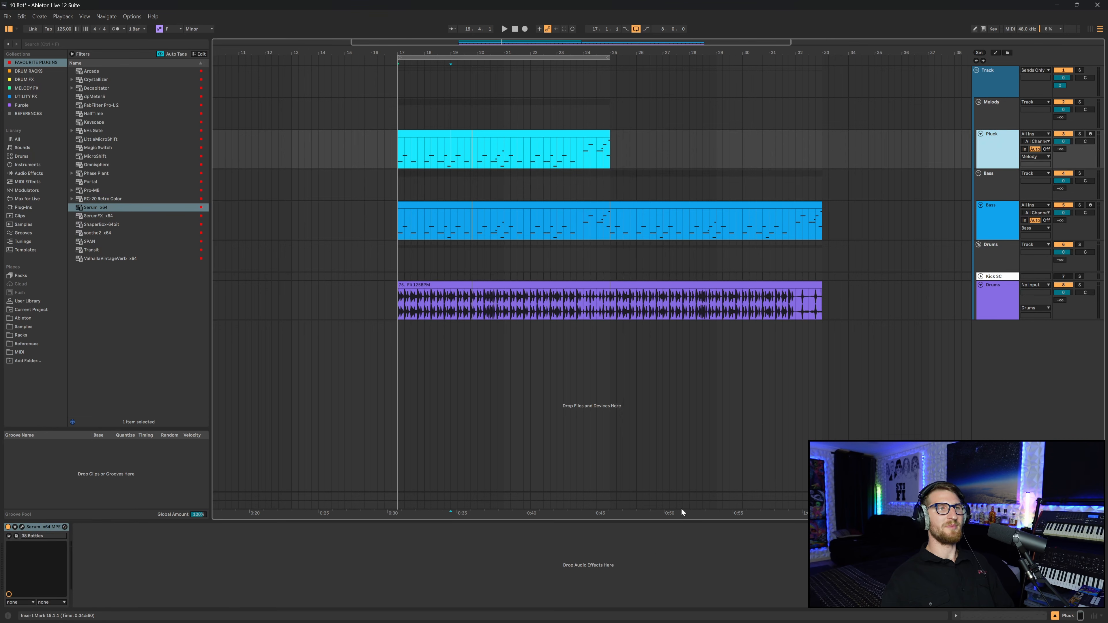
right_click(584, 597)
click(596, 602)
key(space)
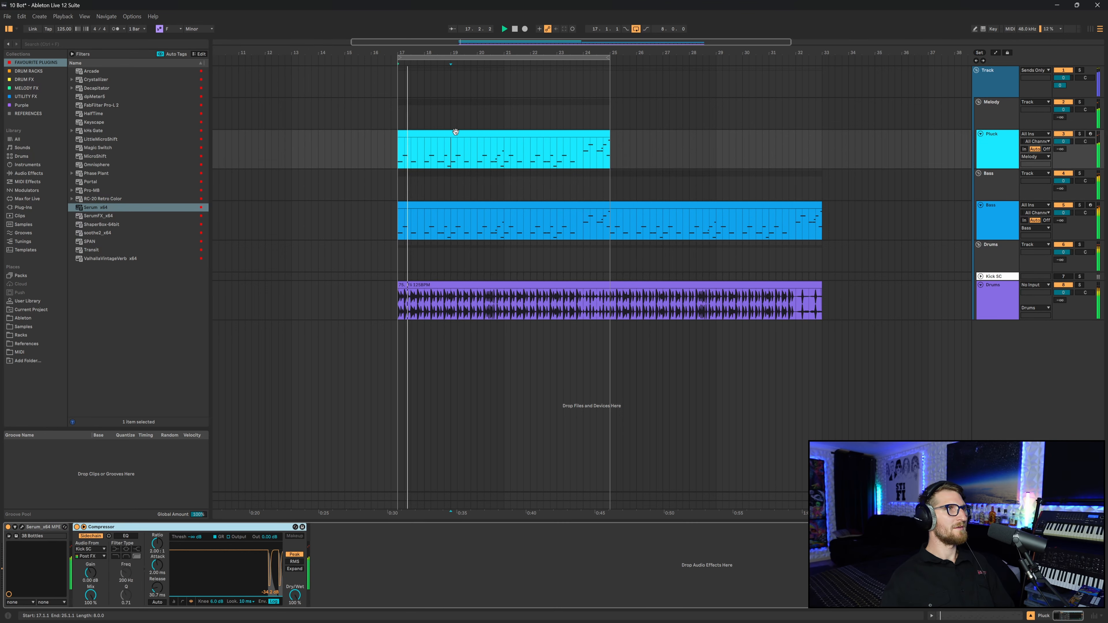
Stack A♭2, C3 and E♭3 above the first F2 note of the Pluck clip to form a chord
double_click(422, 134)
click(175, 372)
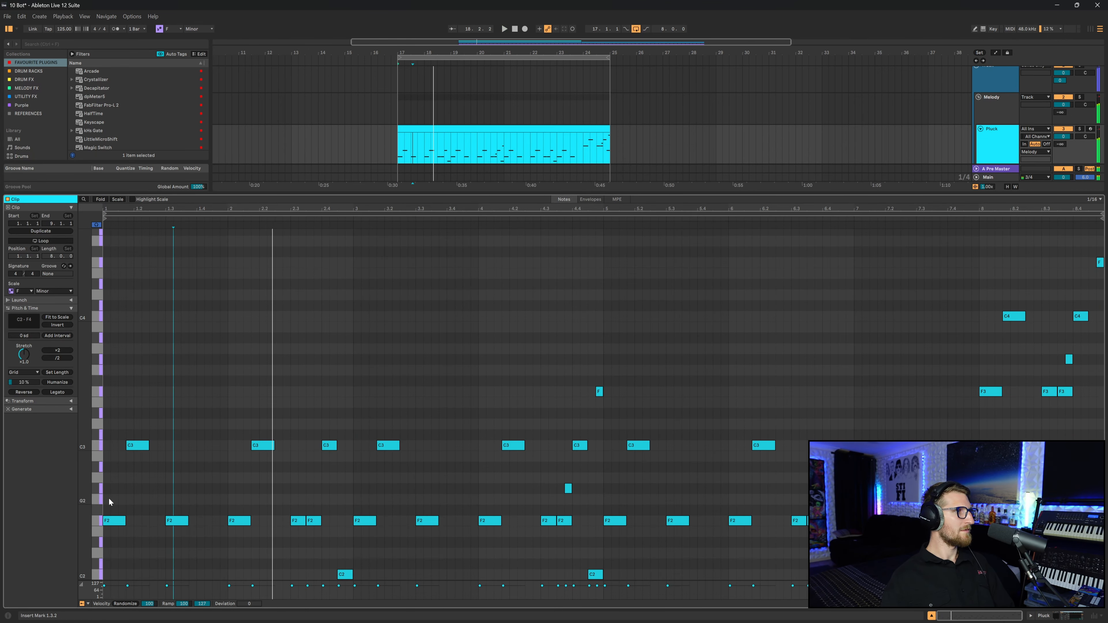
double_click(117, 500)
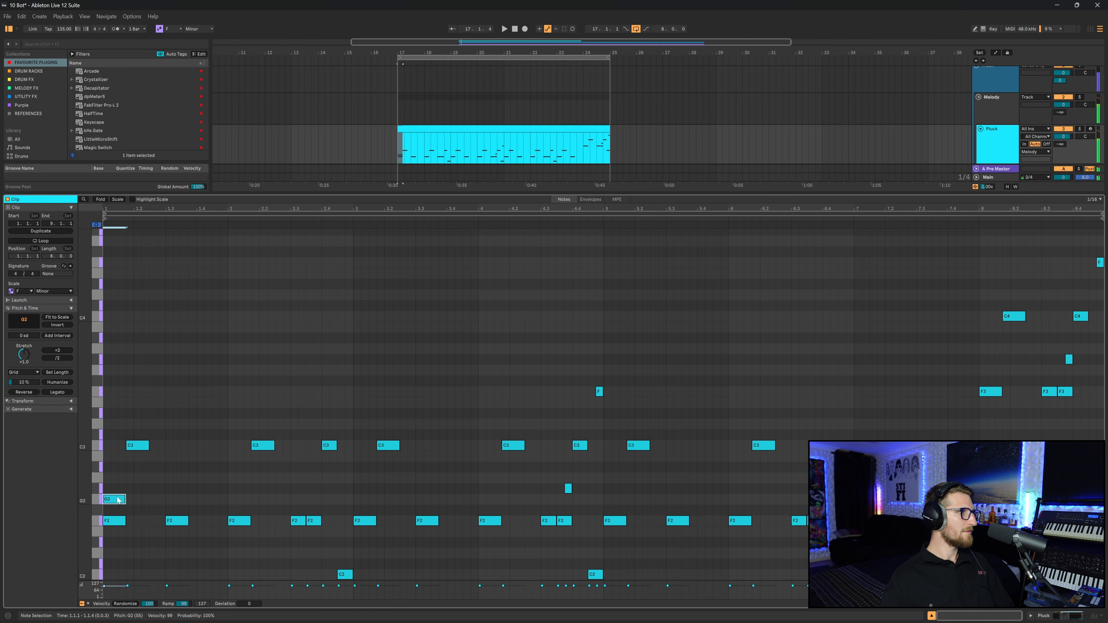
drag(118, 500, 120, 492)
double_click(117, 468)
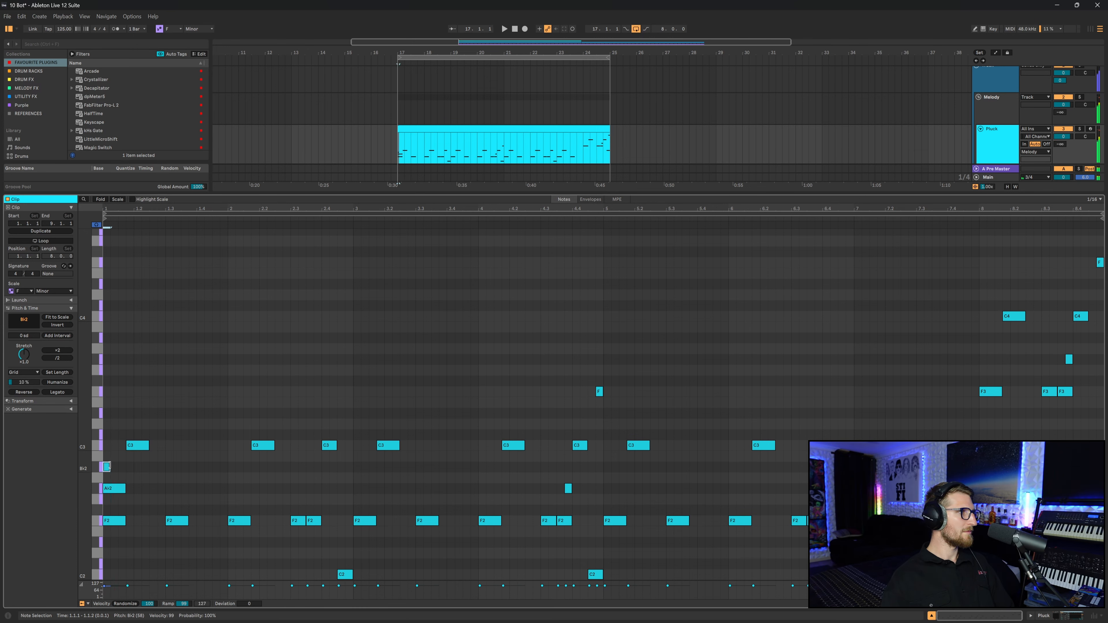
drag(117, 469, 119, 396)
double_click(114, 432)
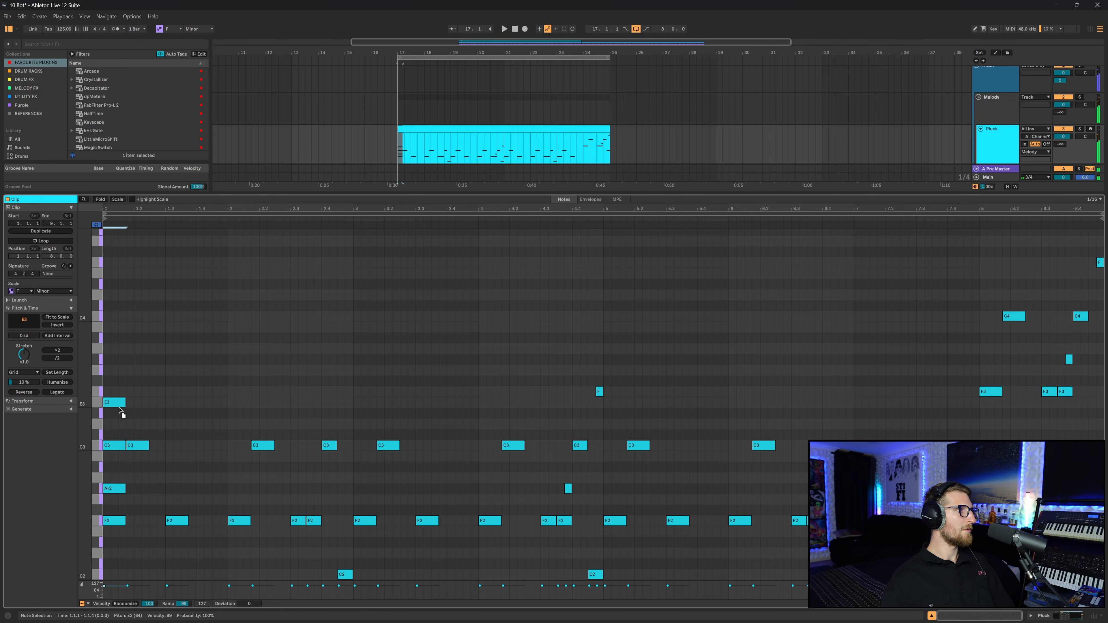
click(121, 395)
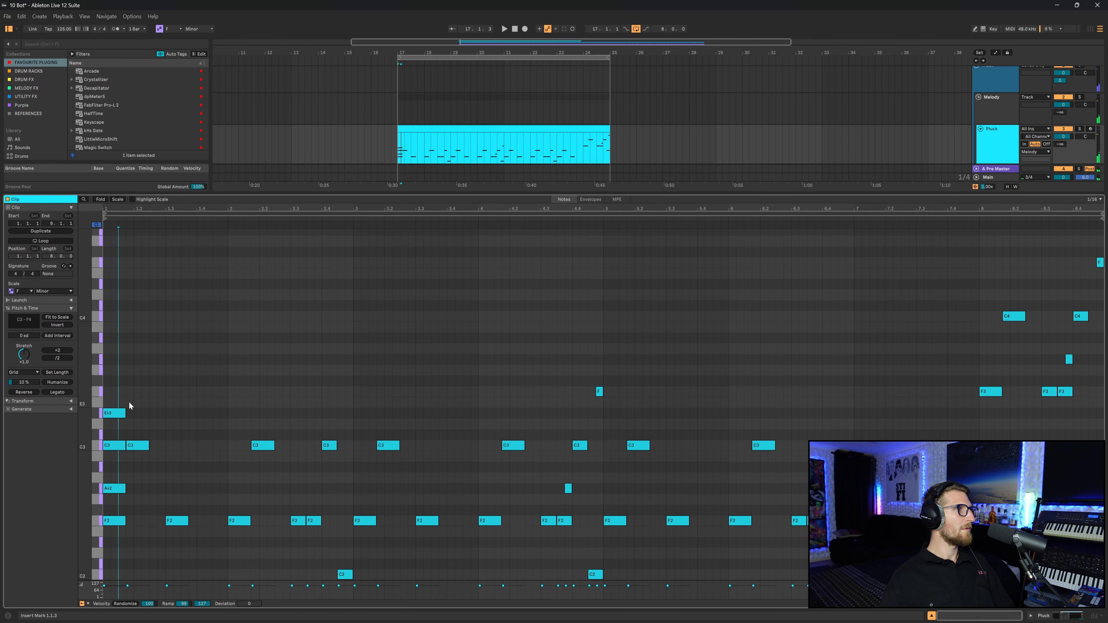
scroll(174, 413, up, 1)
Add the Arpeggiator MIDI effect before Serum on the Pluck track and play the loop
click(1074, 616)
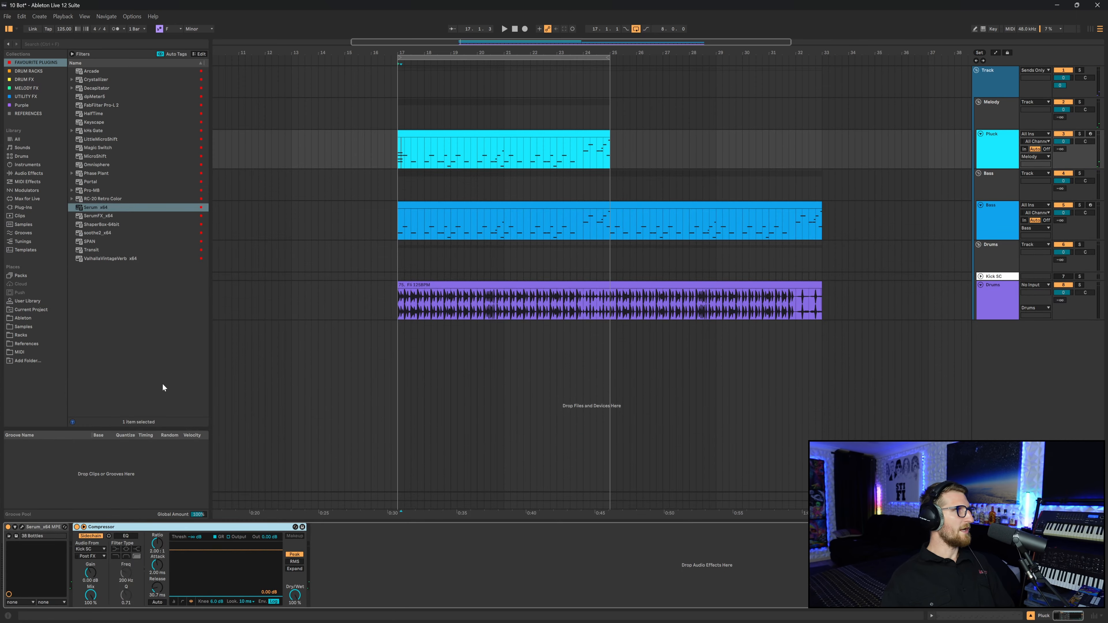
click(45, 182)
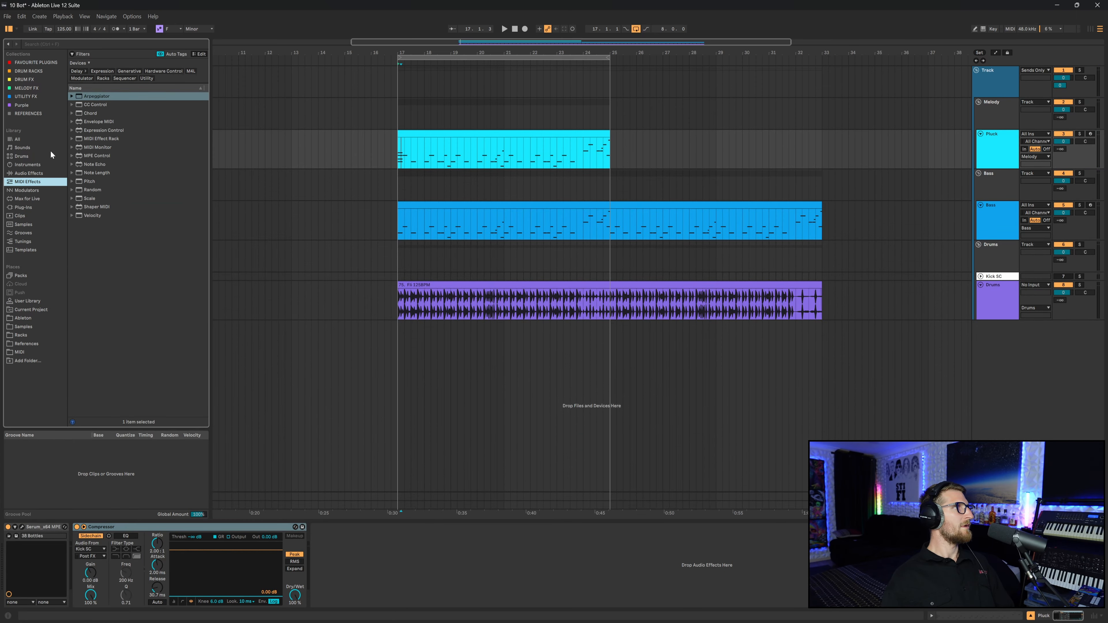
drag(101, 93, 46, 536)
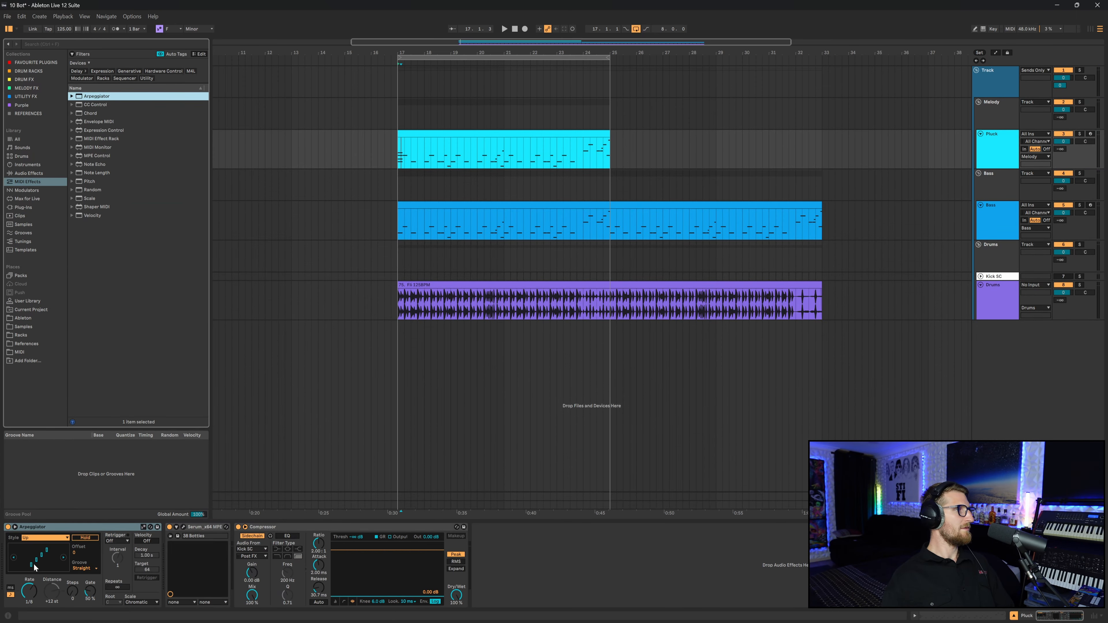
key(space)
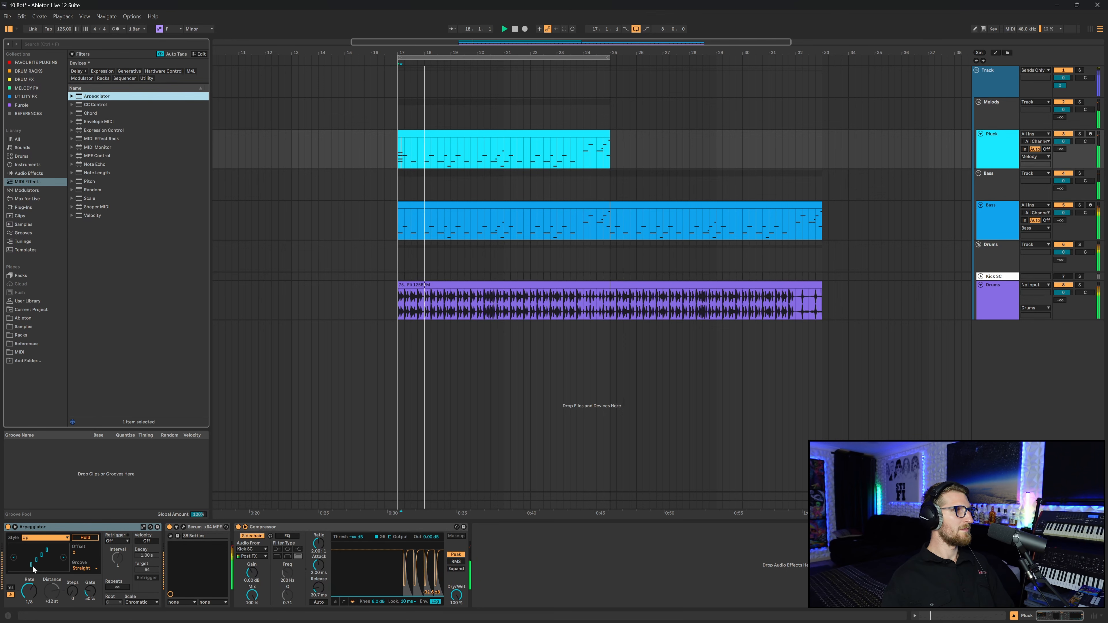
Add a one-beat chord of C4, E♭4, G4 and A♭4 on the last beat of the Pluck clip's second bar
double_click(466, 153)
key(space)
key(shift+Tab)
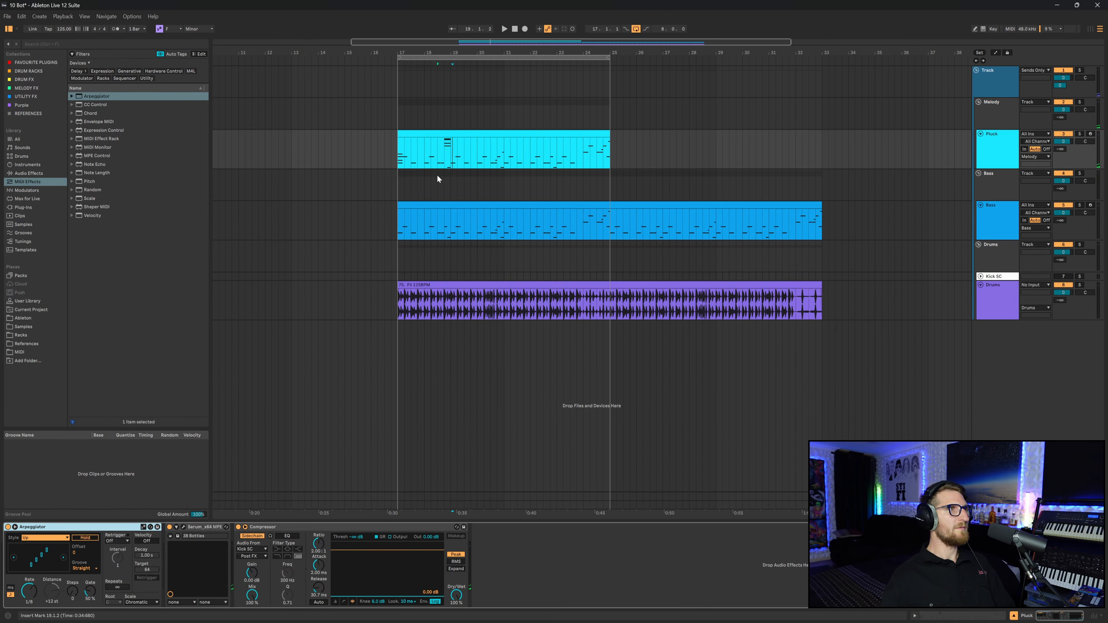
Automate the Arpeggiator's Synced Rate with a one-beat dip over the high chord from 18.4.1 to 19.1.1, auditioning from bar 17
click(445, 162)
key(plus)
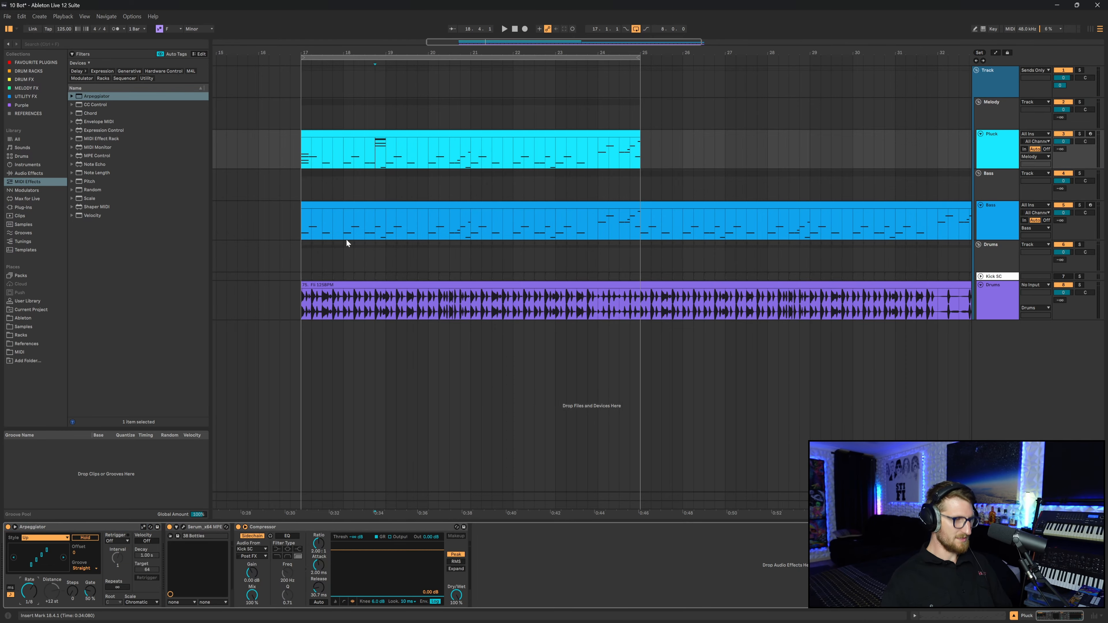
key(a)
click(377, 164)
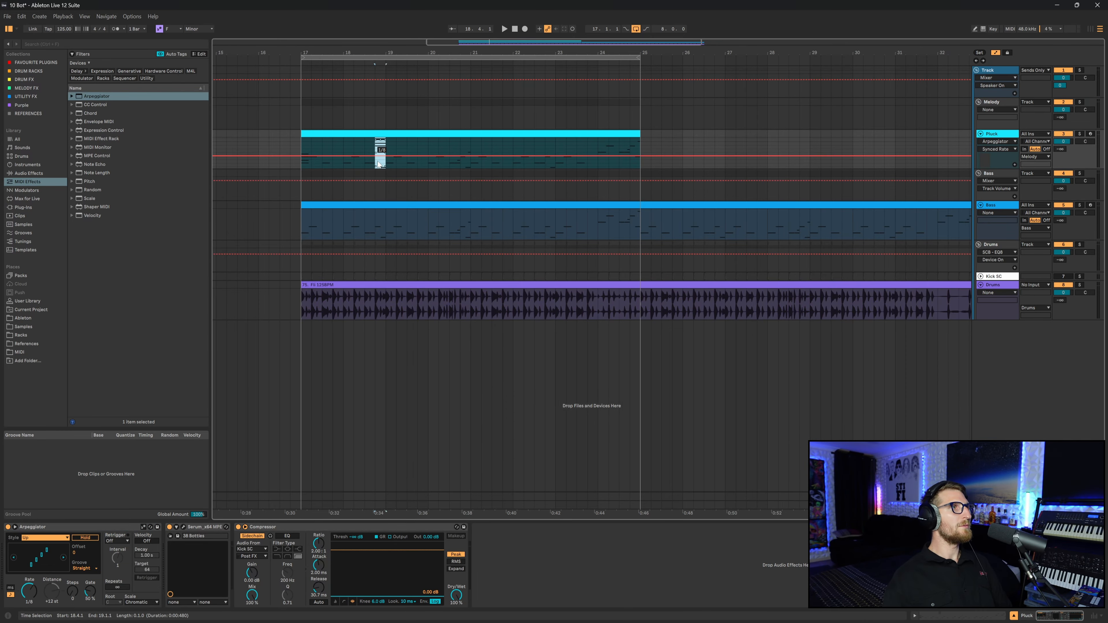
drag(379, 164, 380, 156)
click(303, 159)
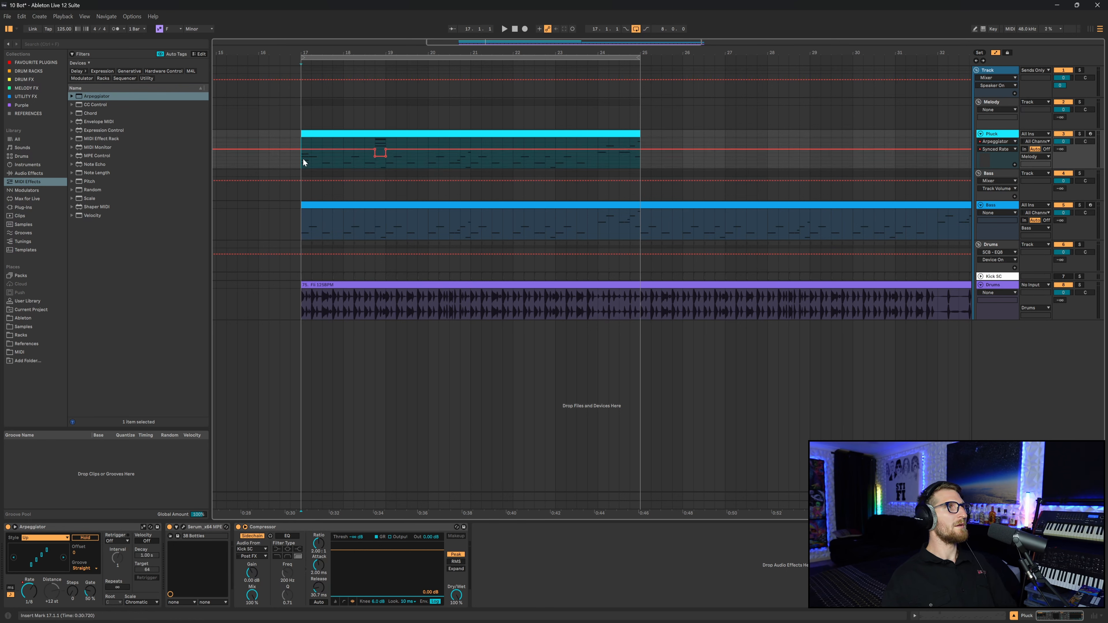
key(space)
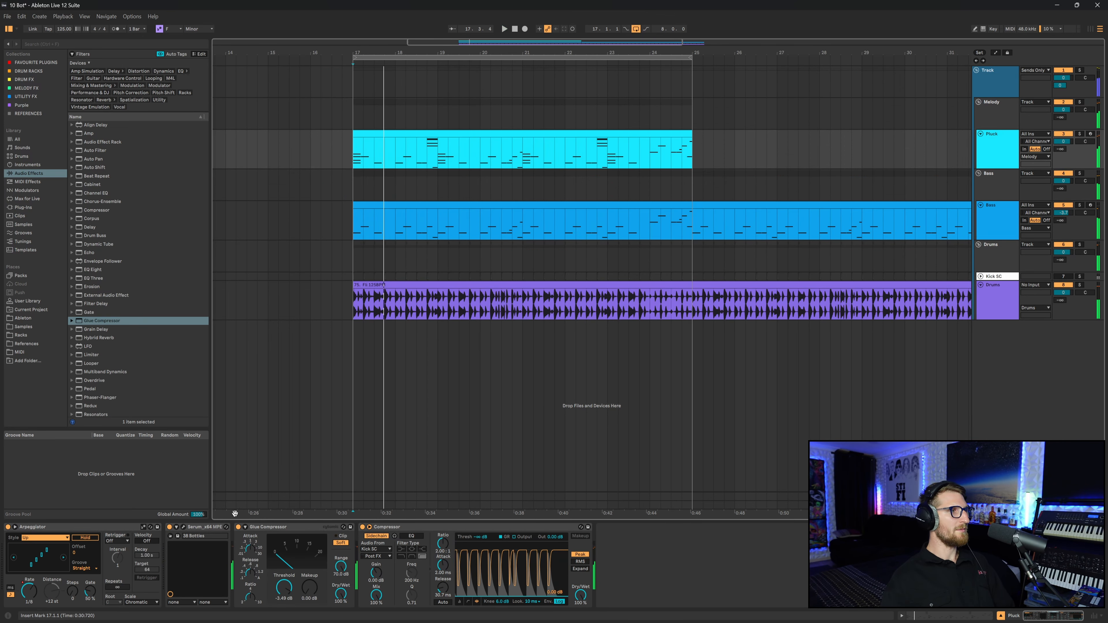
Deactivate the high four-note chords on the last beats of bars 2 and 6 in the Pluck clip
double_click(386, 134)
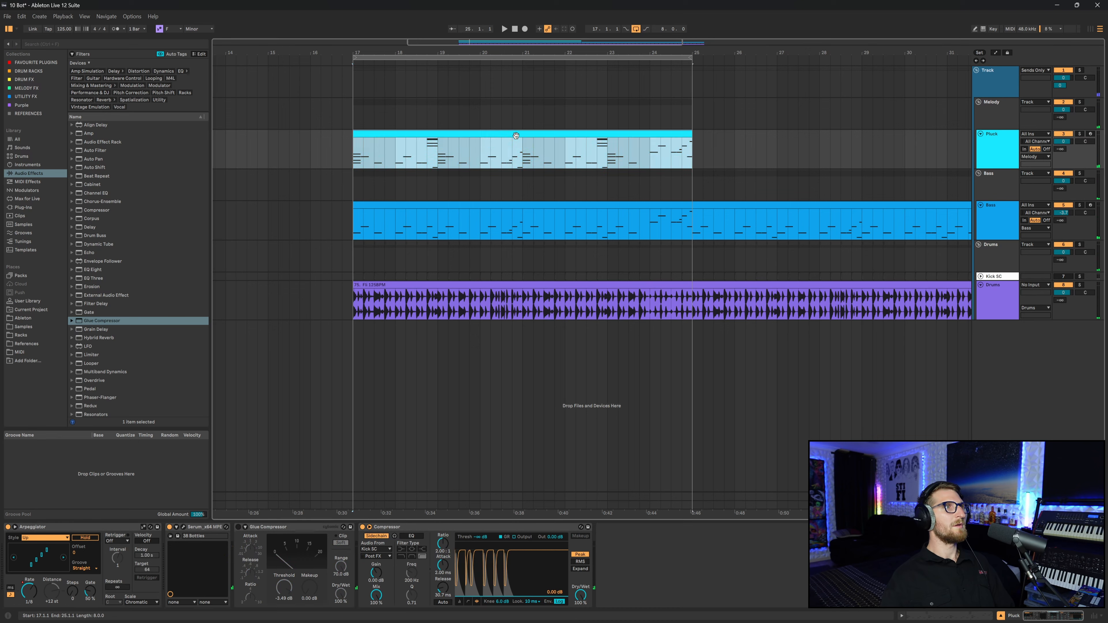
drag(258, 267, 872, 375)
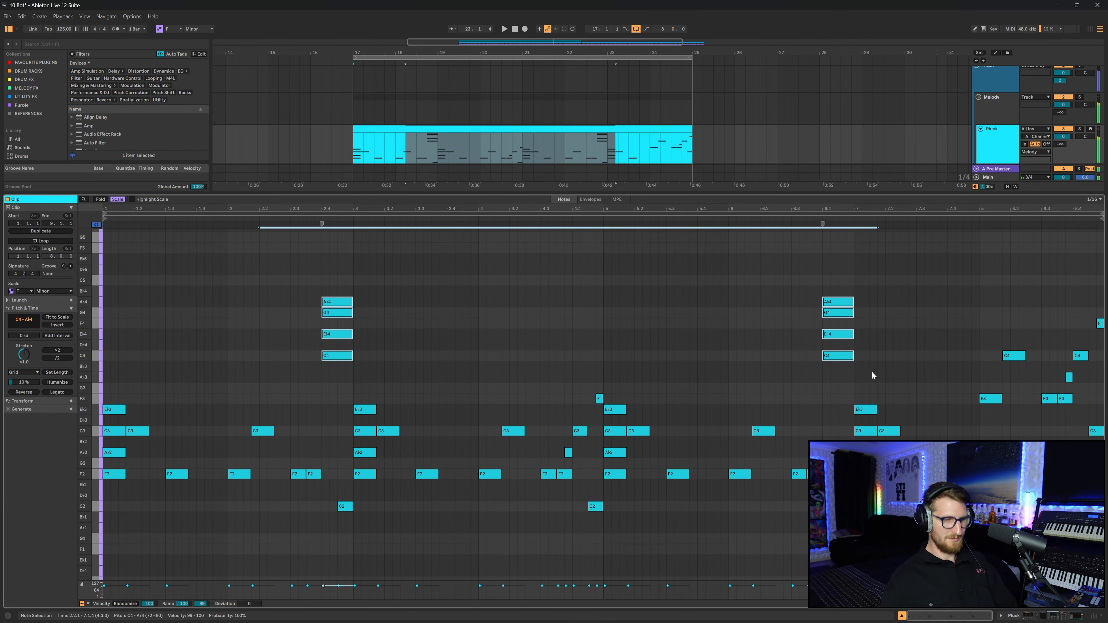
click(611, 330)
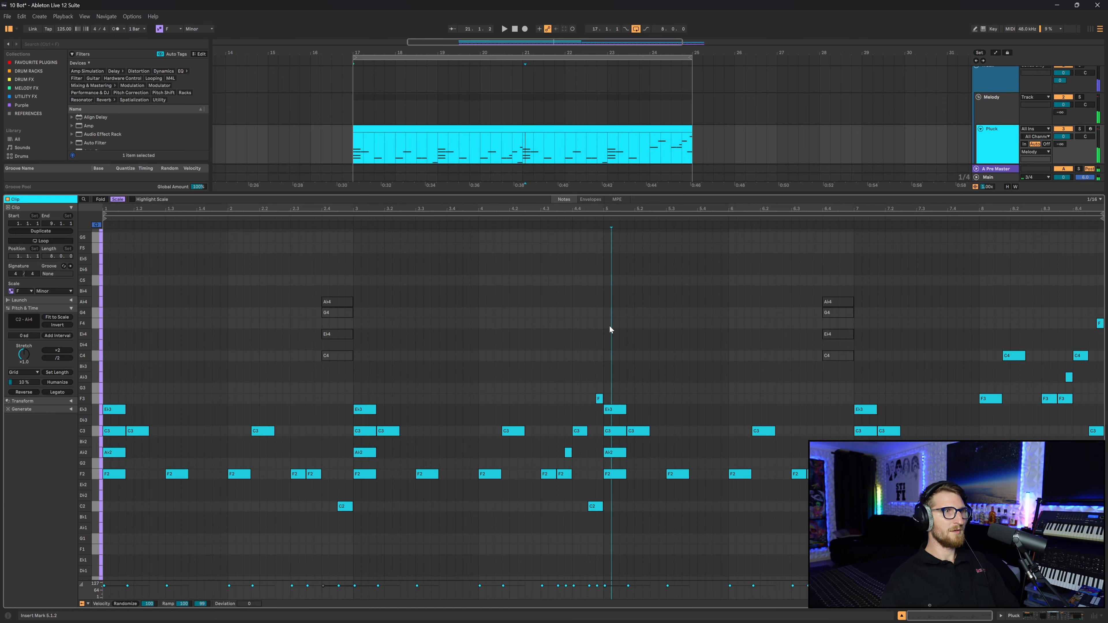
Play the loop from bar 17 with the Pluck track's device chain in view
click(1071, 616)
click(360, 157)
key(space)
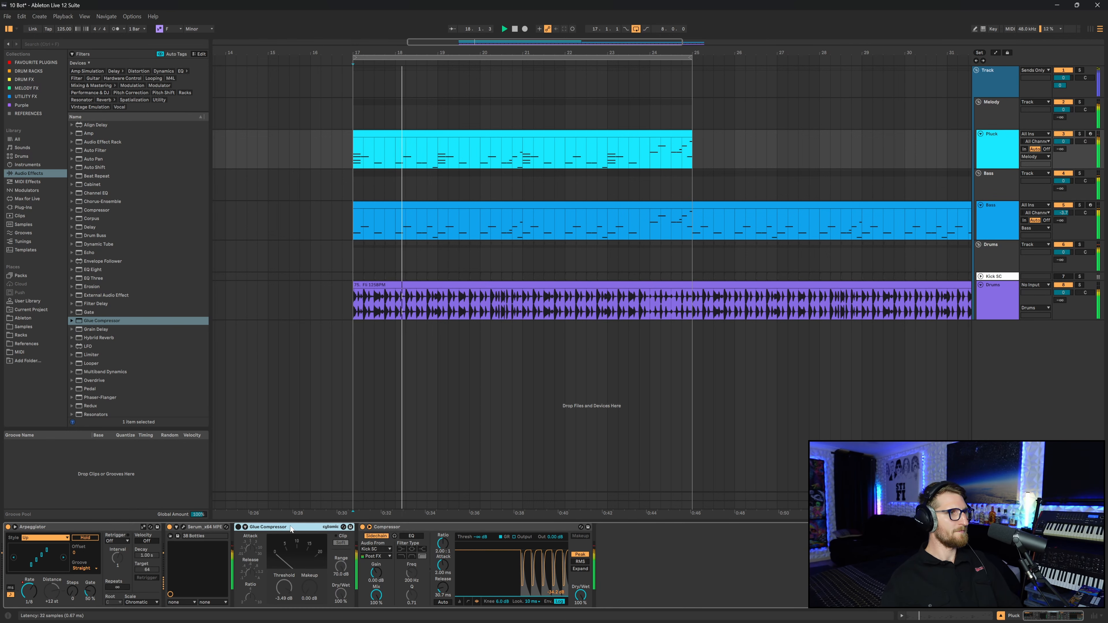
key(space)
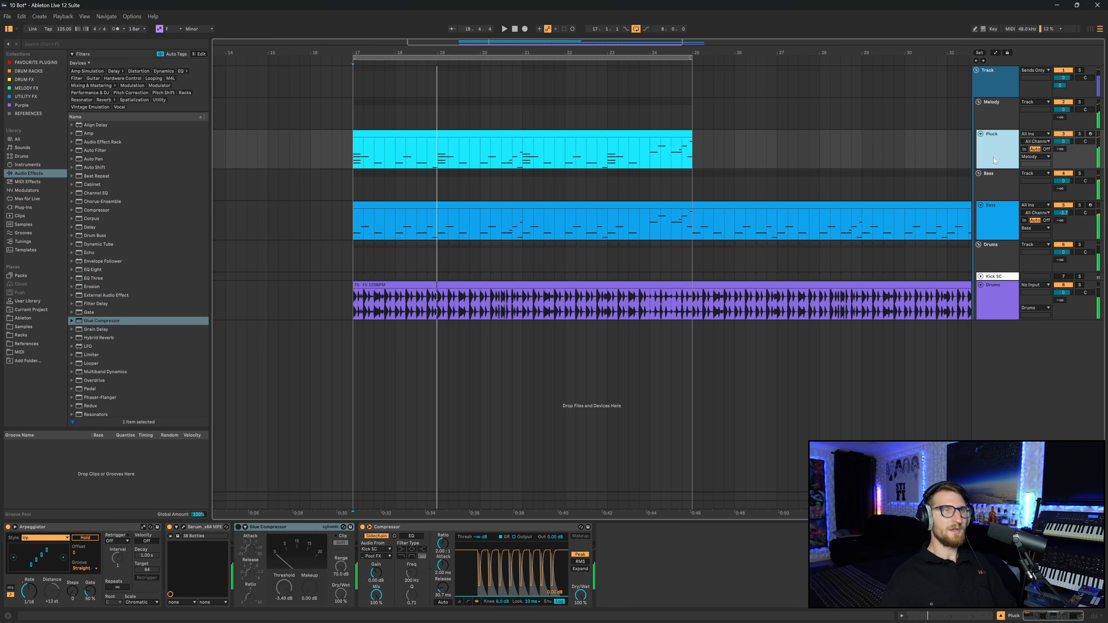
Duplicate the Pluck track with its clip and name the two tracks Pluck 1 and Pluck 2
key(ctrl+d)
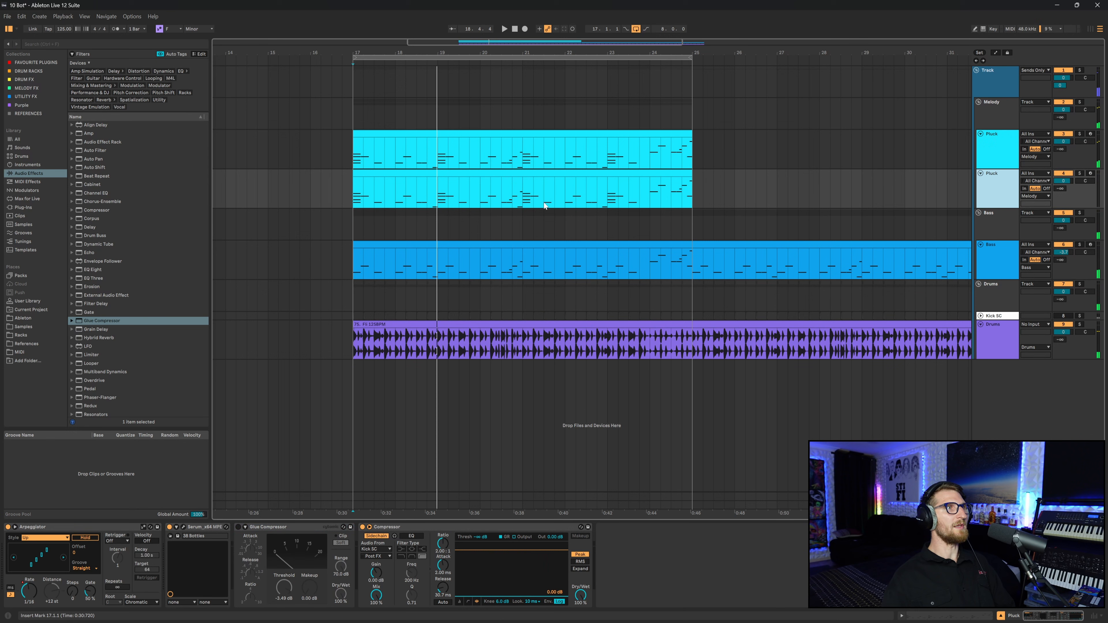
click(530, 175)
click(273, 529)
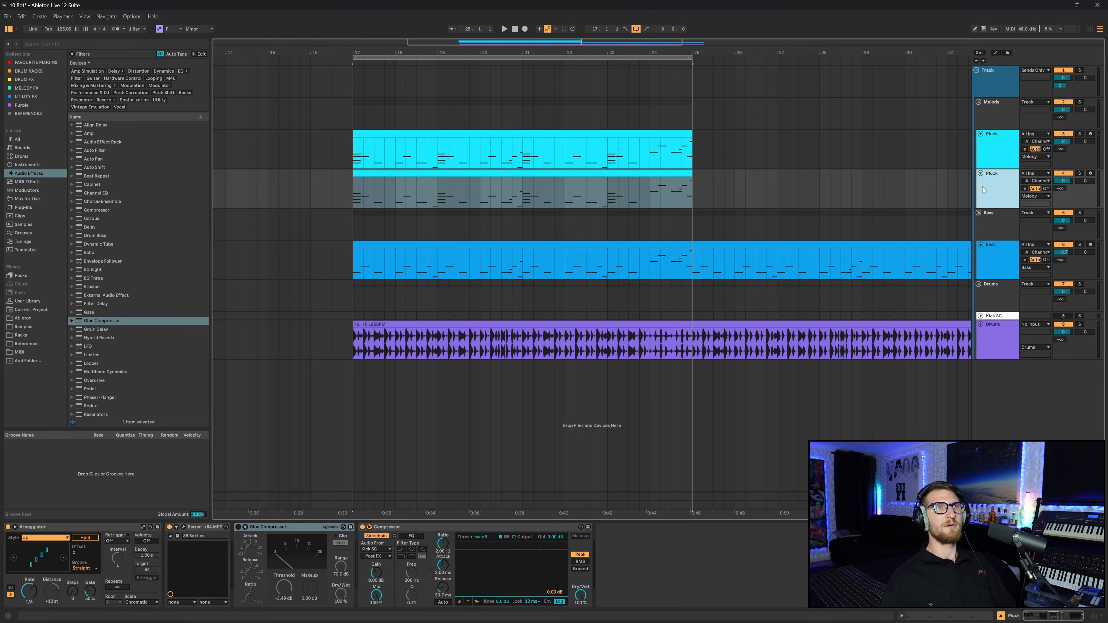
click(999, 154)
text(1)
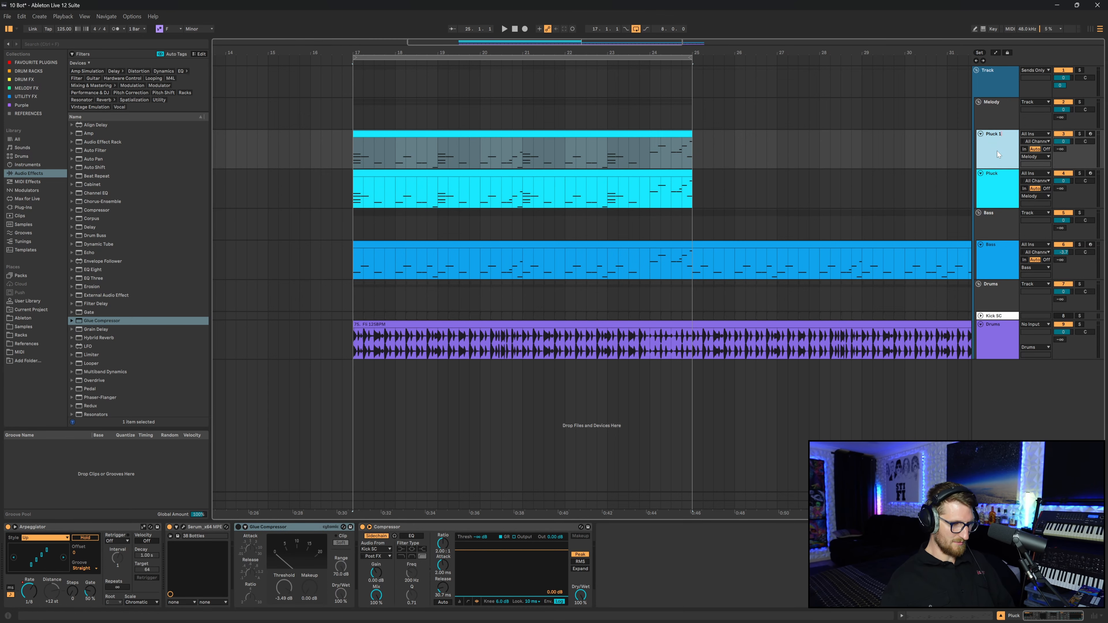
key(Tab)
key(Right)
text(2)
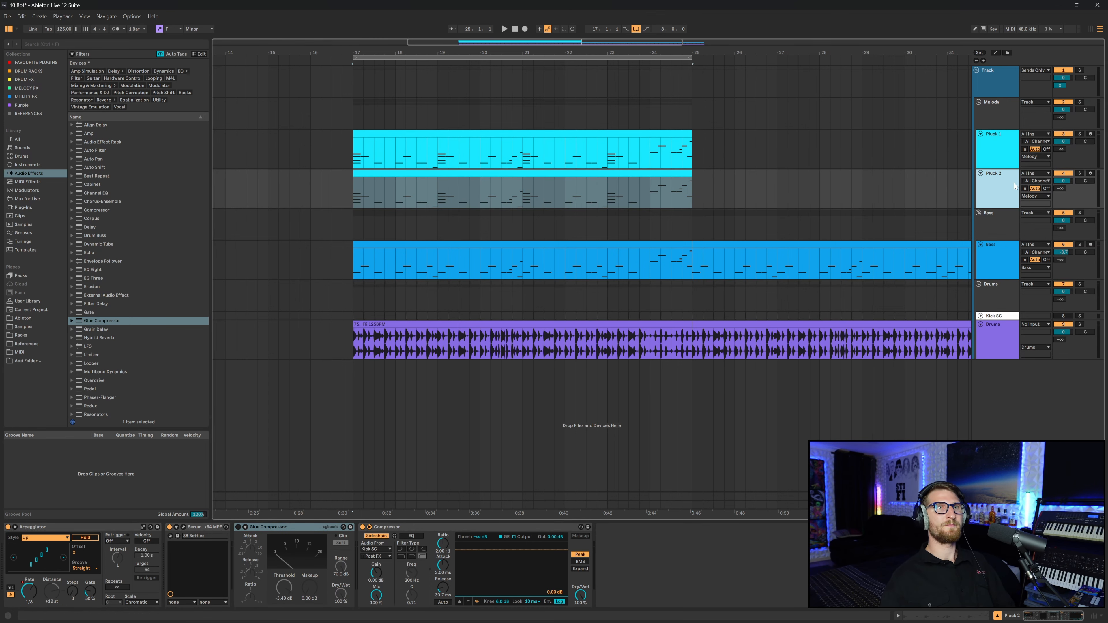
Deactivate all the active melody notes in the Pluck 2 clip, including the high notes at its end
double_click(397, 195)
click(209, 401)
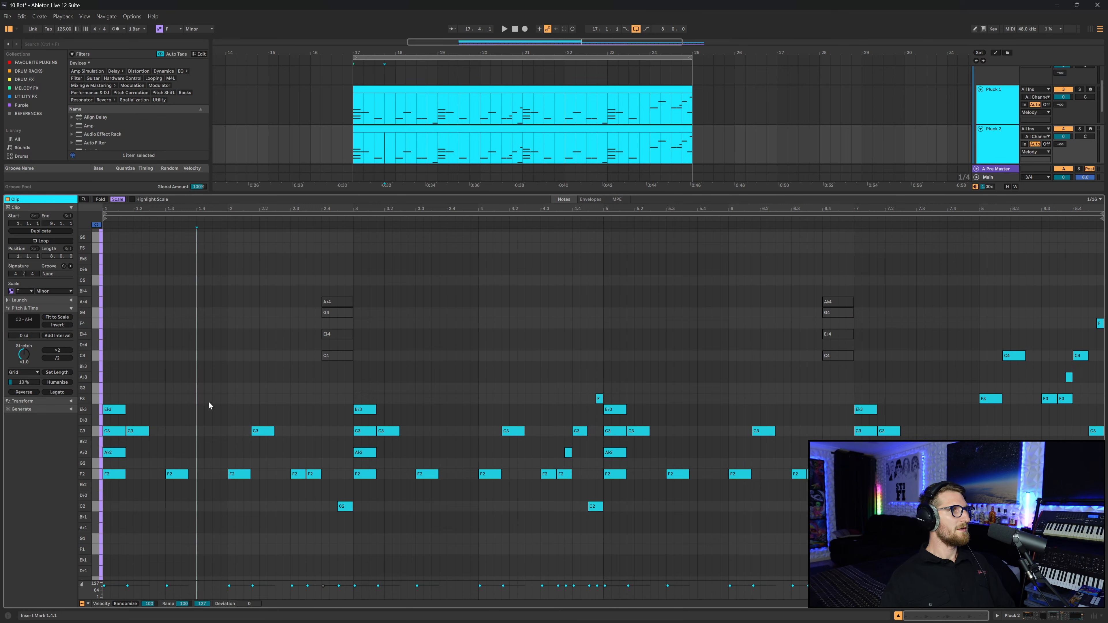
drag(118, 401, 1105, 558)
key(0)
drag(975, 317, 1104, 441)
key(0)
click(1066, 425)
Reactivate the high four-note chords on the last beats of bars 2 and 6 in the Pluck 2 clip, auditioning from bar 18
drag(289, 285, 374, 381)
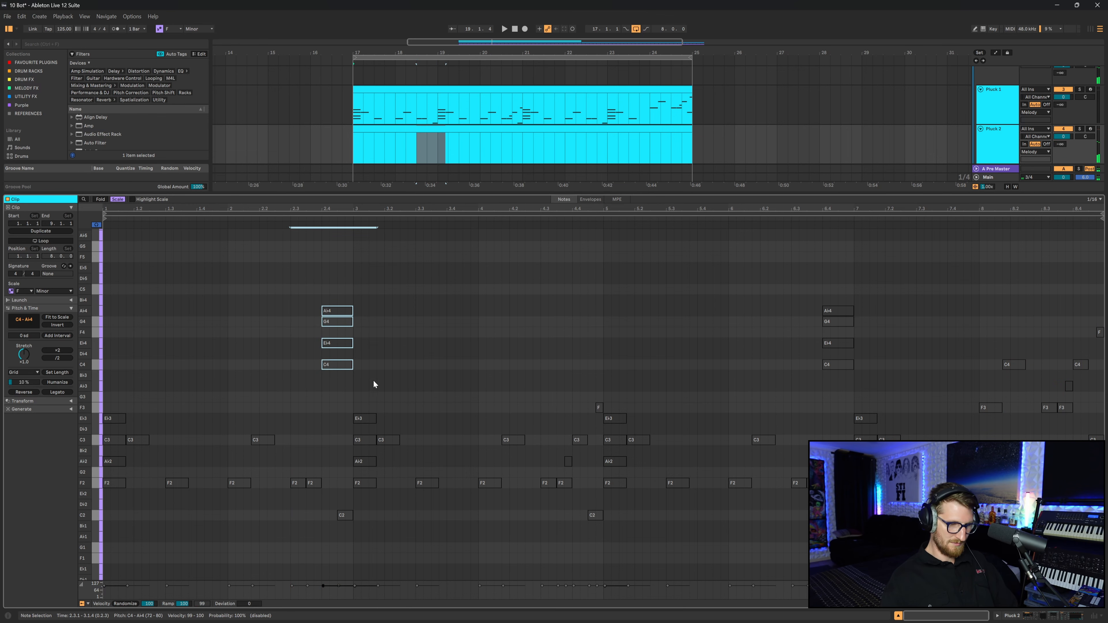
click(405, 146)
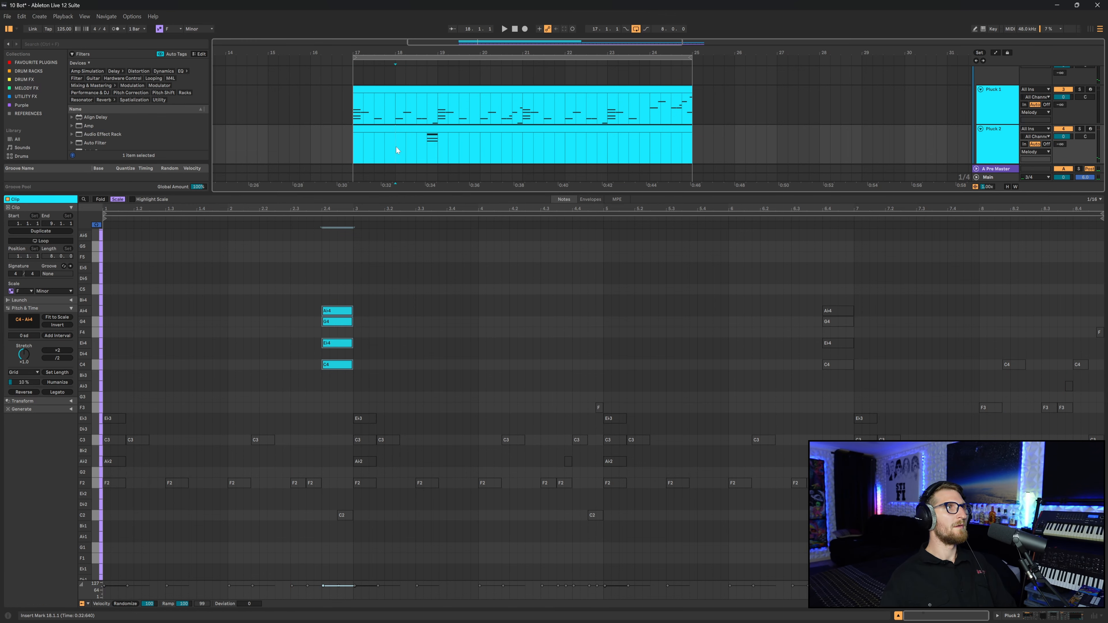
key(space)
drag(772, 257, 875, 382)
key(0)
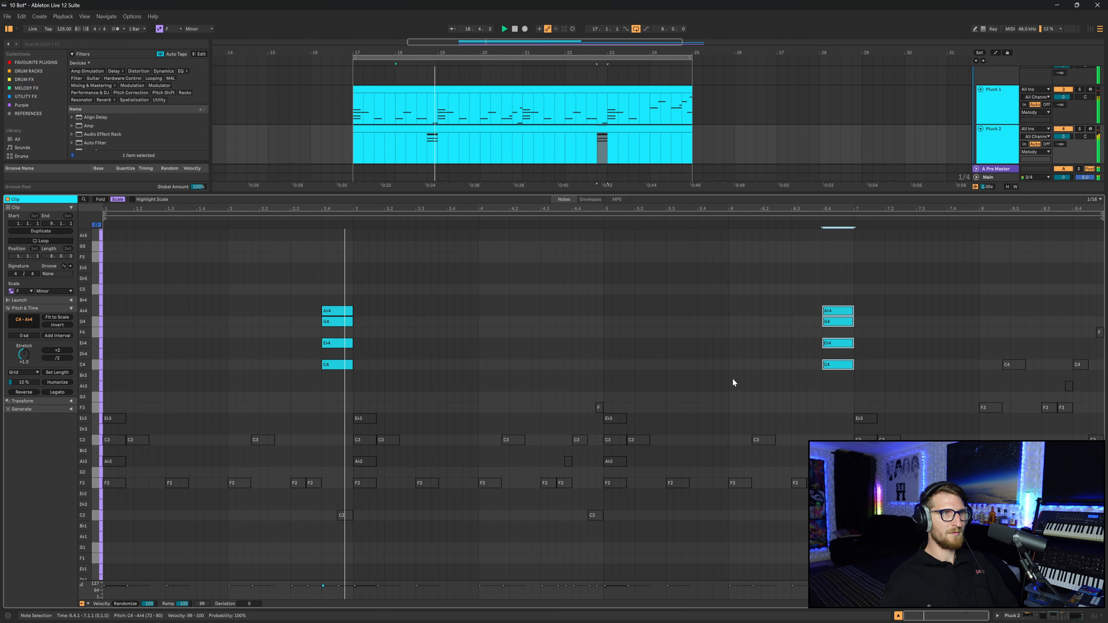
click(730, 379)
click(1063, 616)
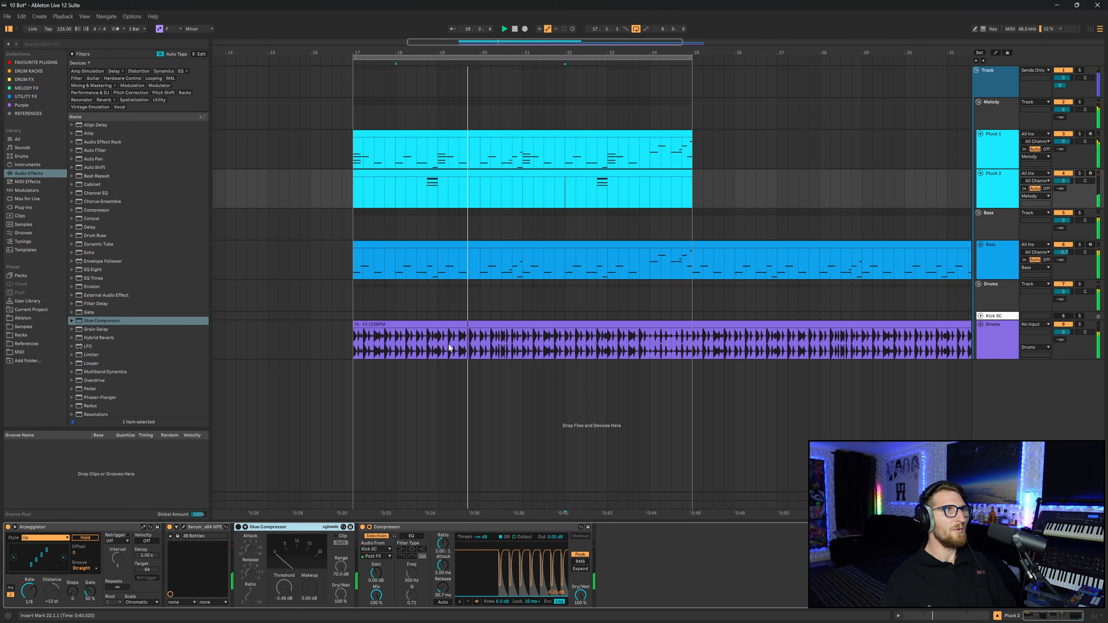
Reactivate the low C2 note beneath the bar 2 chord in the Pluck 2 clip and audition it
click(418, 200)
key(space)
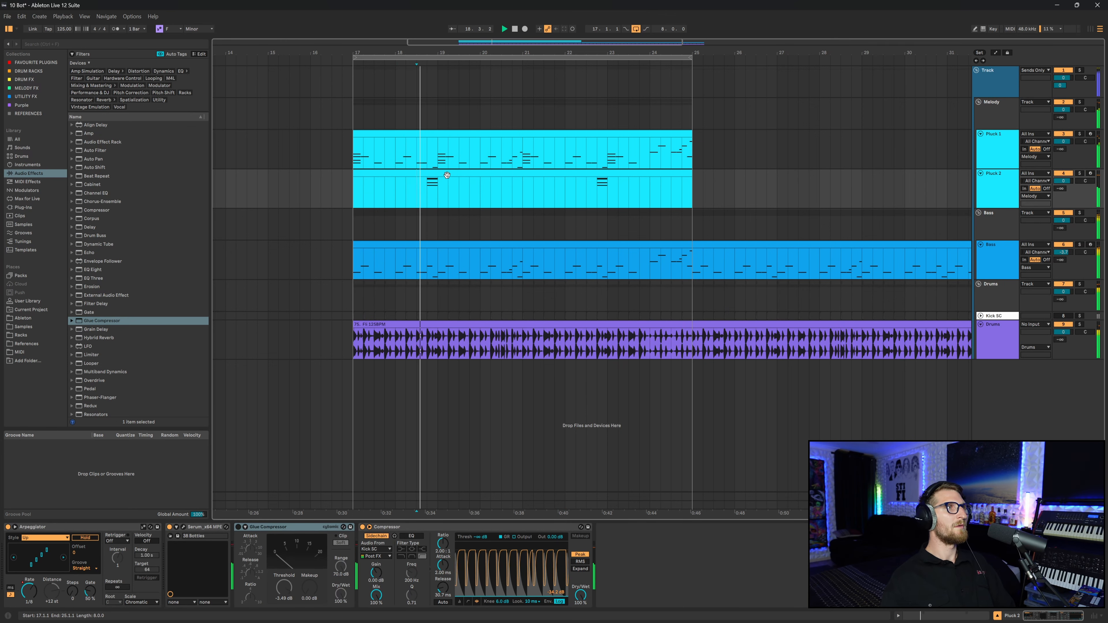
double_click(420, 174)
click(345, 515)
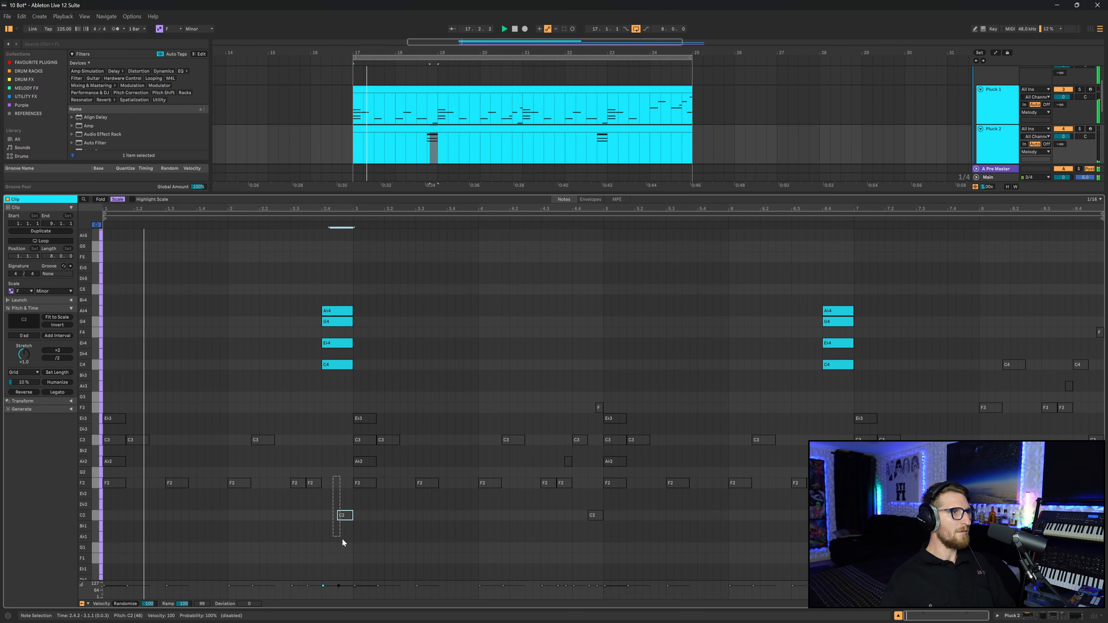
click(425, 139)
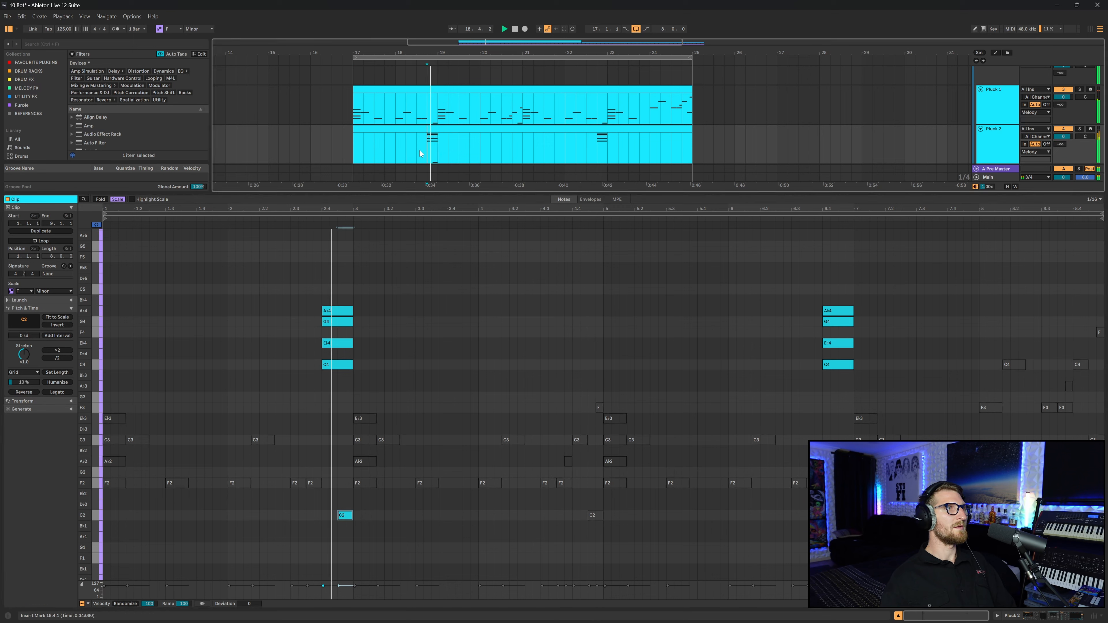
click(447, 354)
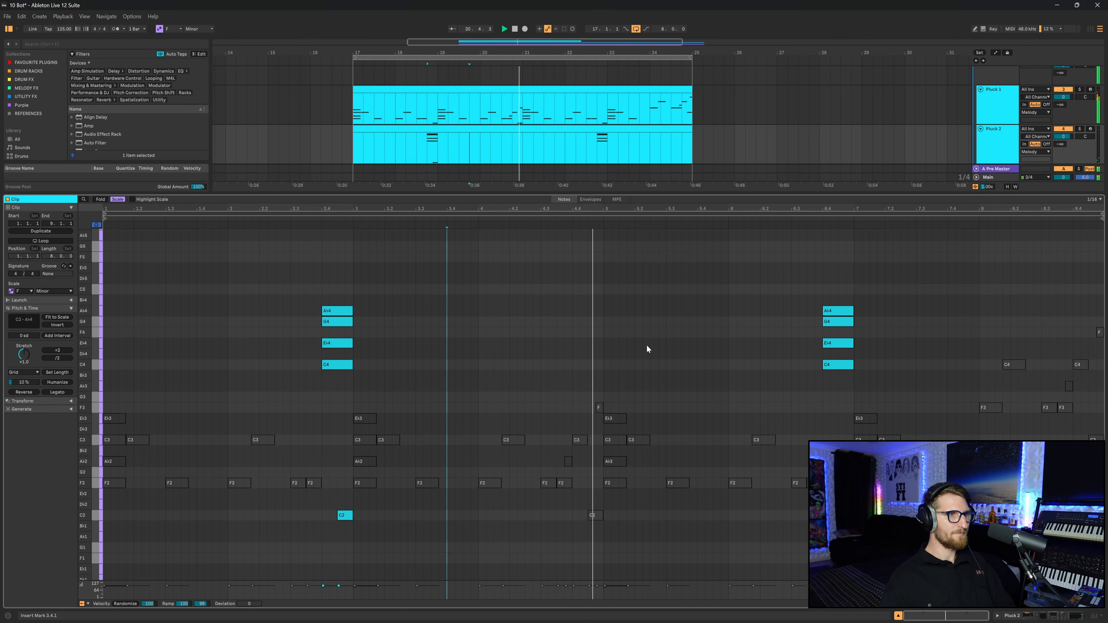
Add a one-beat chord of C3, E♭3, G3 and A♭3 on the last beat of bar 4 in the Pluck 2 clip and audition it
key(space)
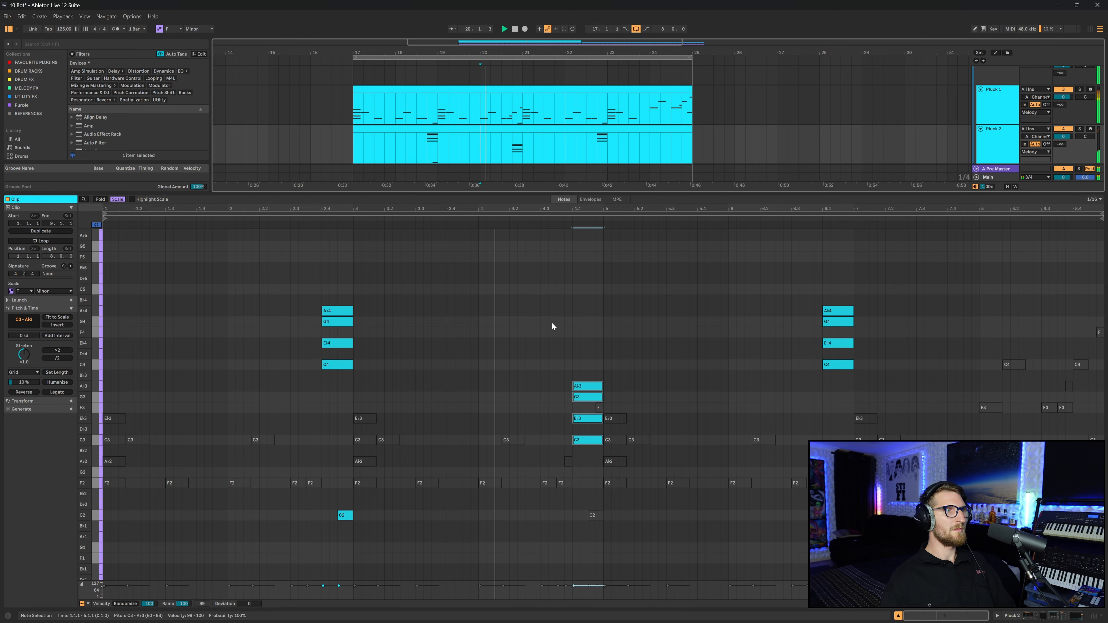
click(556, 325)
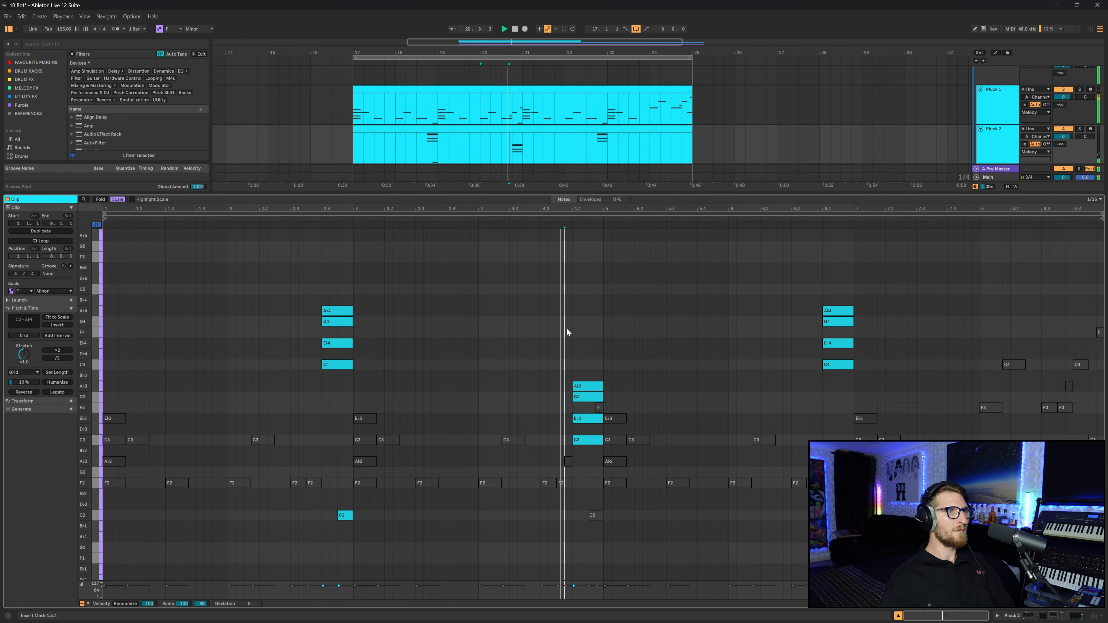
key(shift+Tab)
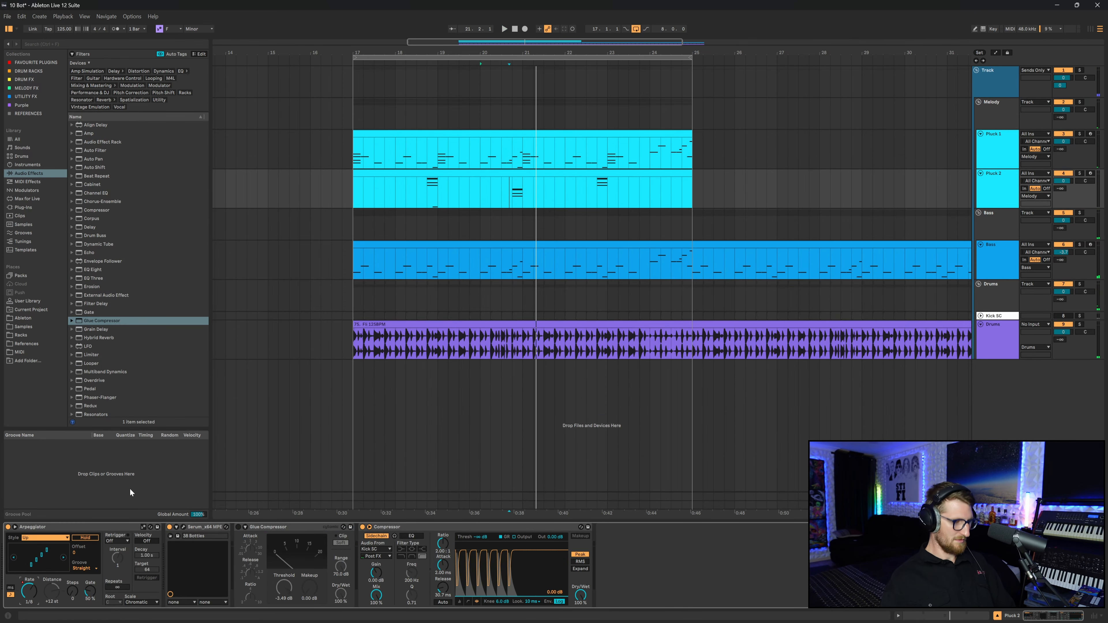
Repeat Pluck 2's opening two-bar Synced Rate automation, including its one-beat dip, through to bar 25
key(a)
drag(364, 203, 407, 202)
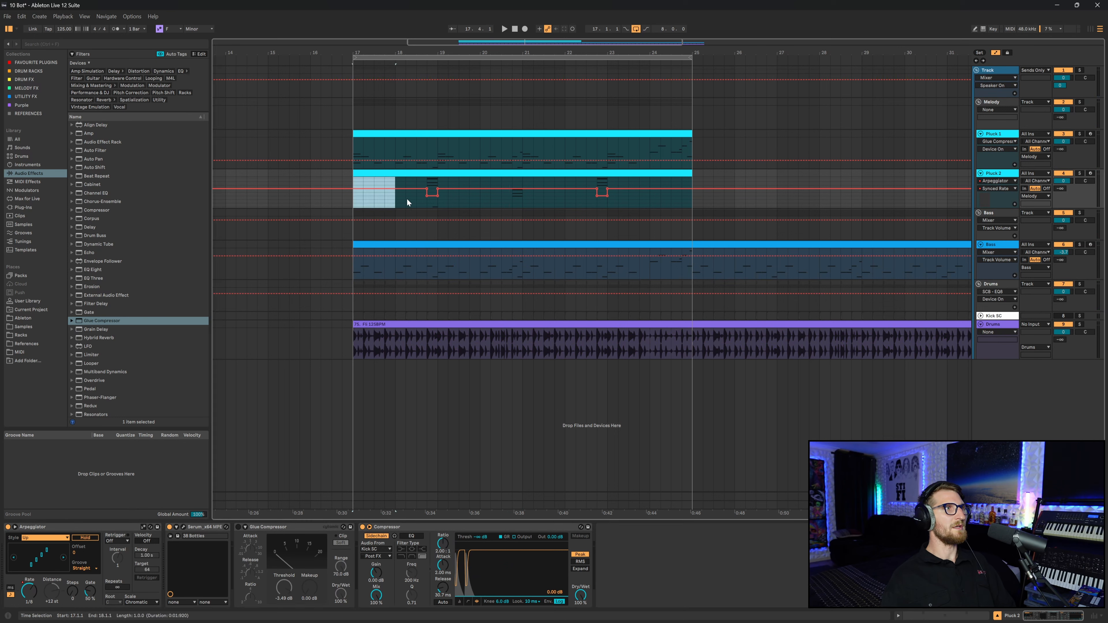
key(ctrl+d)
key(ctrl+d)
key(ctrl+d)
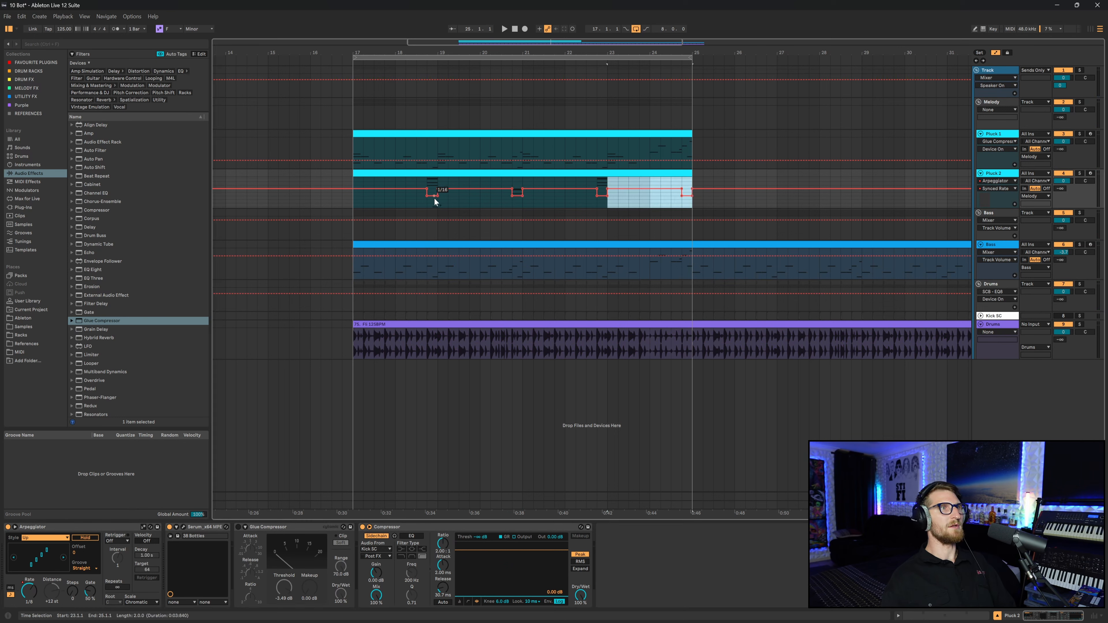
Audition the Pluck 2 chords from bars 20 and 21 with the automation lanes hidden
click(485, 202)
key(space)
key(a)
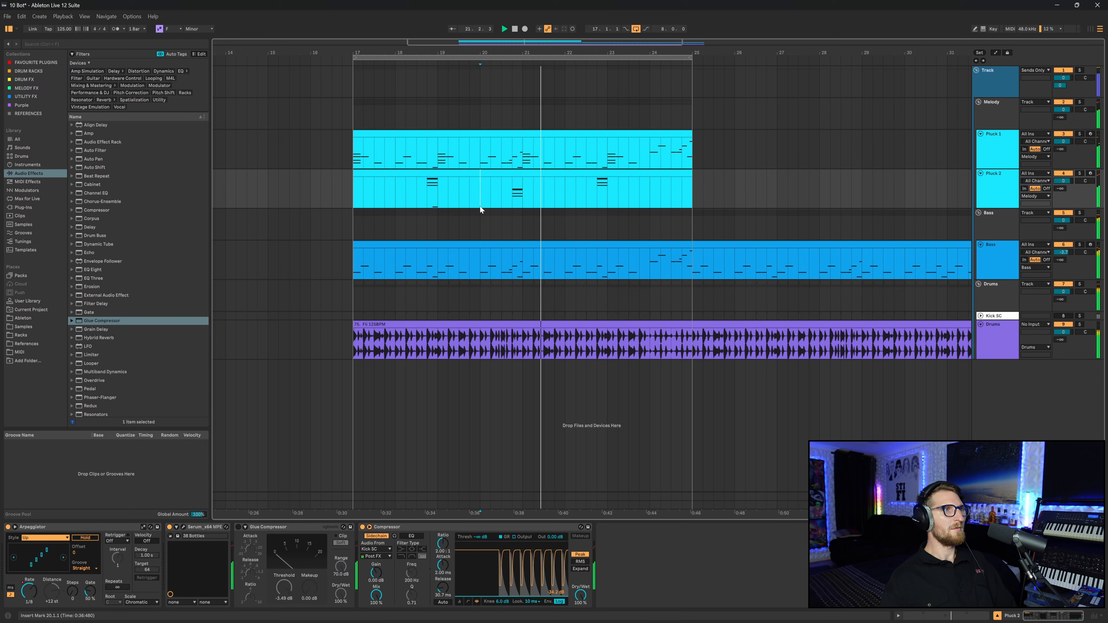
click(524, 203)
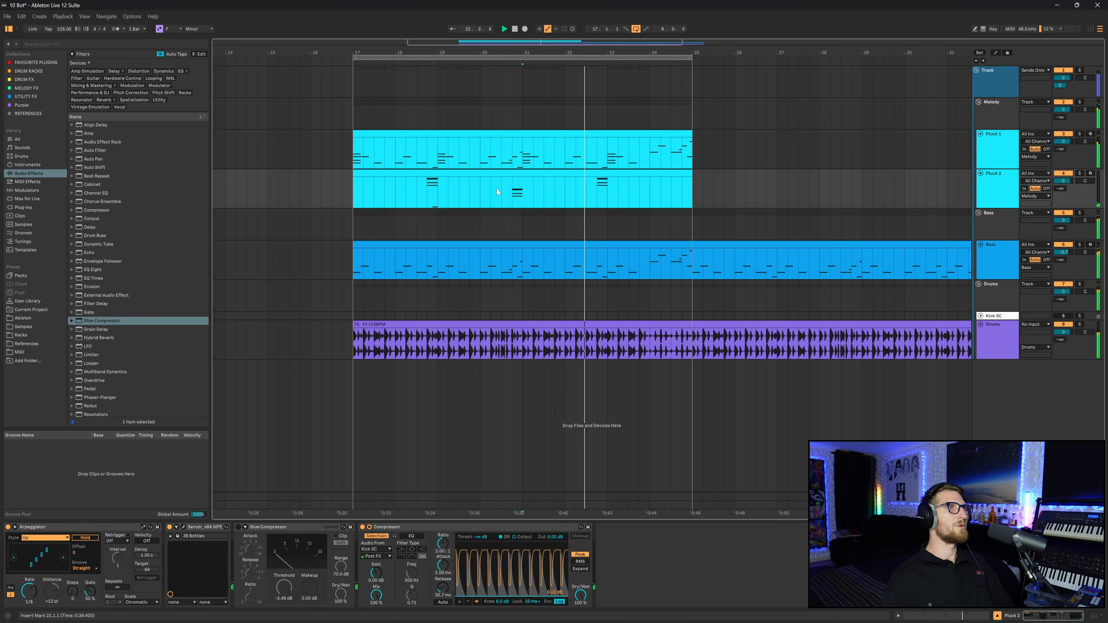
drag(357, 196, 521, 183)
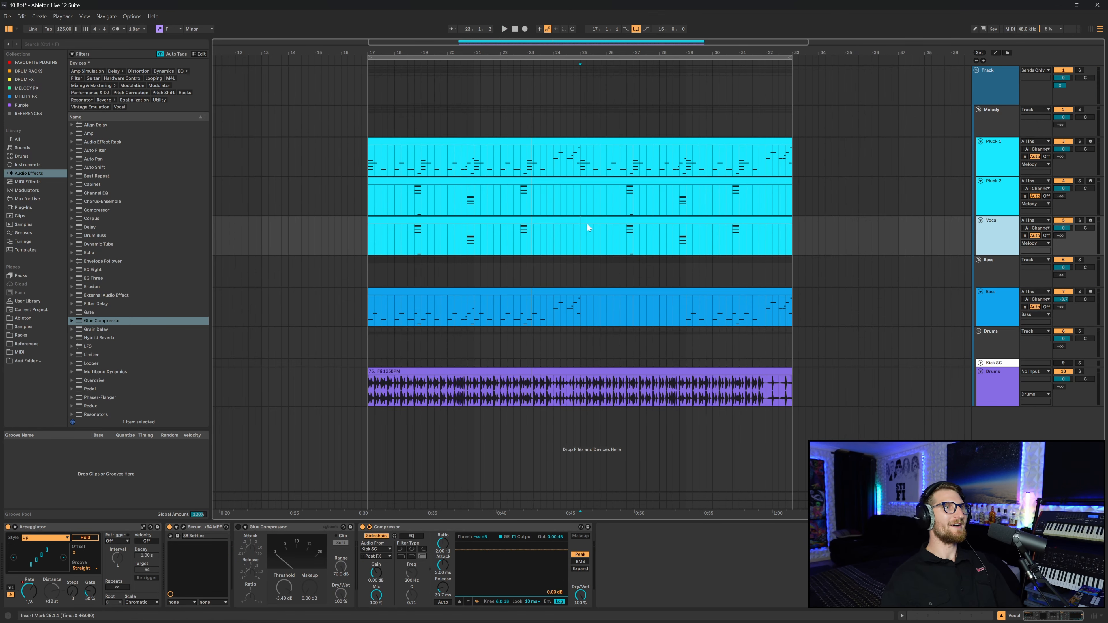
Delete the copied MIDI clips from the Vocal track and set the arrangement loop to the eight bars from 17 to 25
click(587, 225)
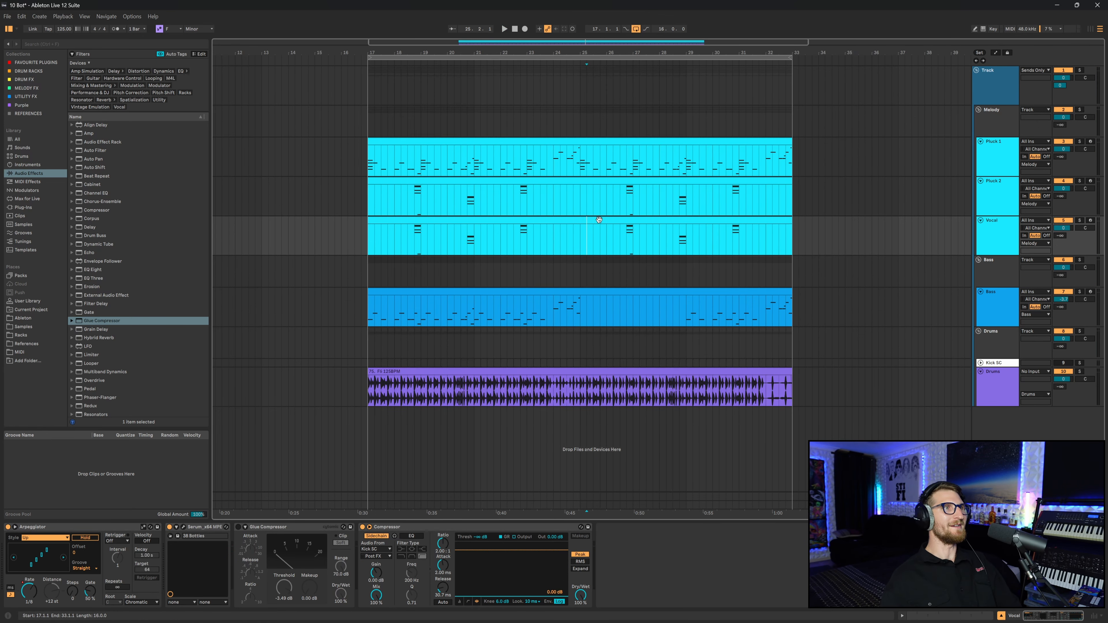
key(Delete)
drag(372, 239, 525, 236)
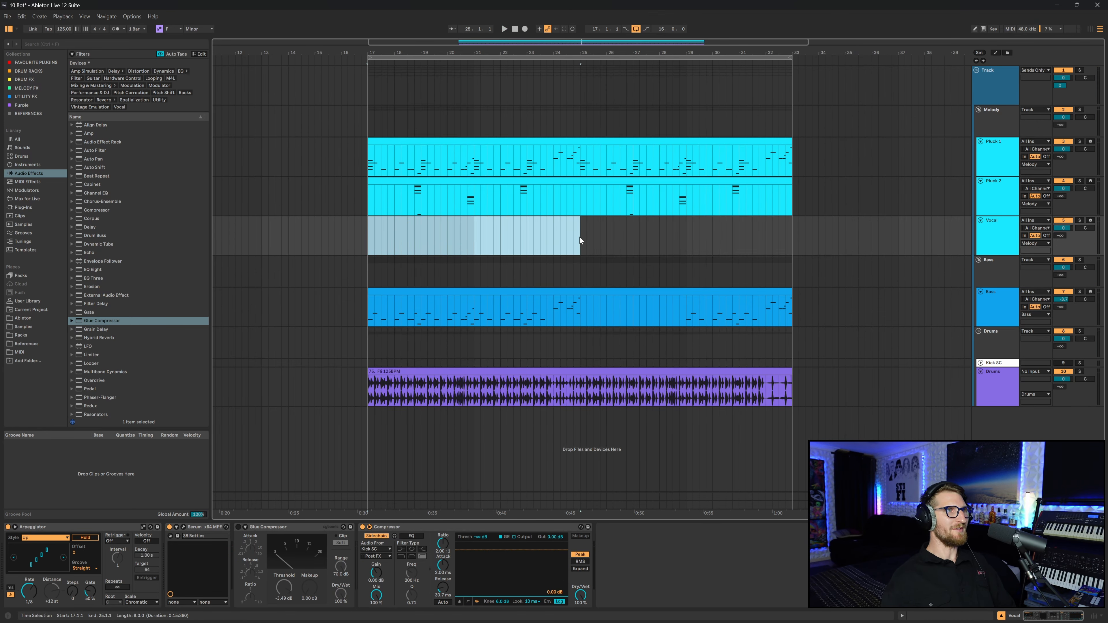
scroll(463, 248, left, 3)
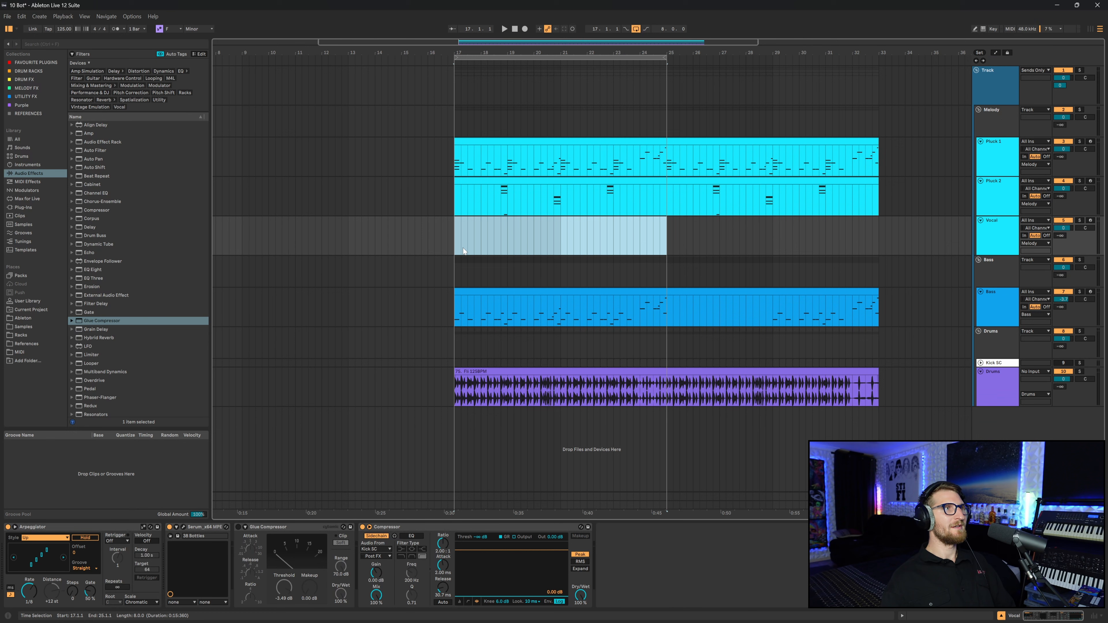
click(452, 233)
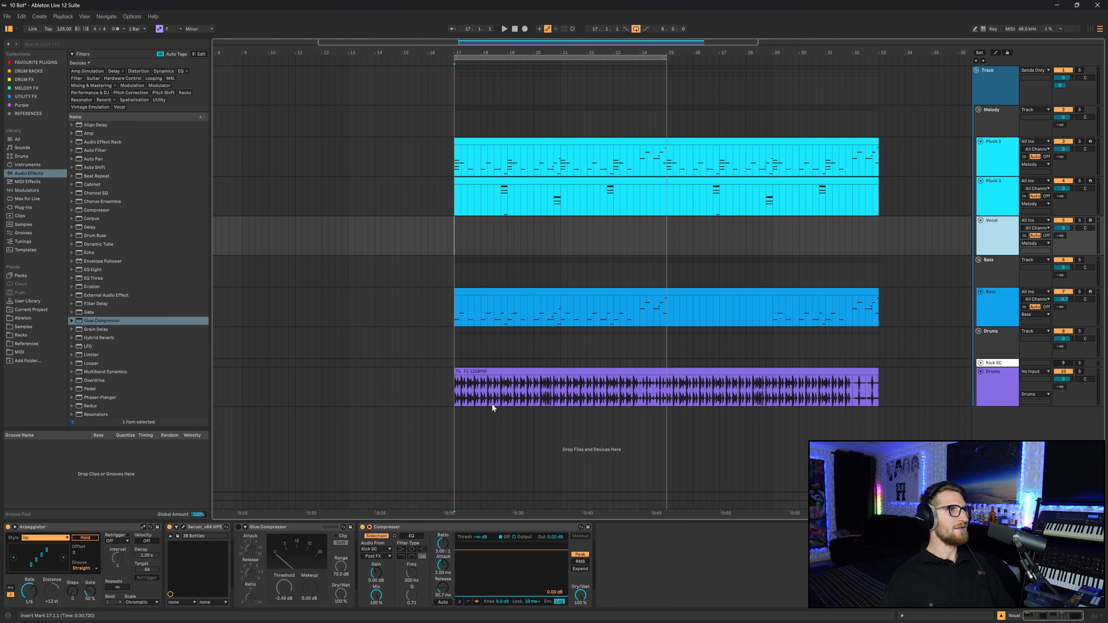
Remove the Glue Compressor, Compressor, Arpeggiator and Serum from the Vocal track
click(277, 528)
key(Delete)
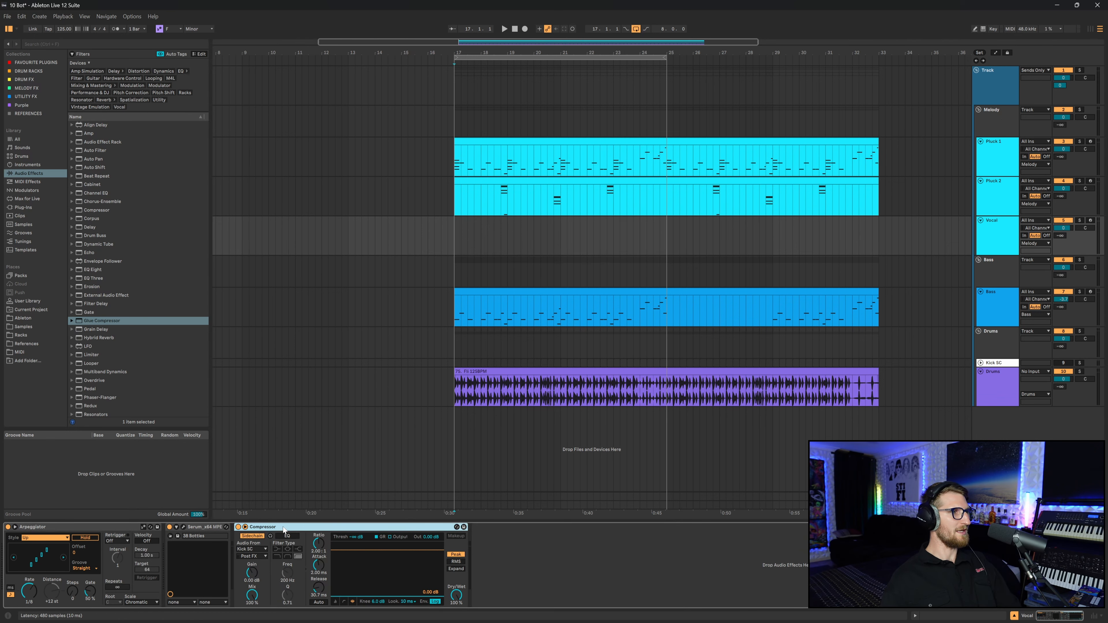
key(Delete)
click(96, 529)
key(Delete)
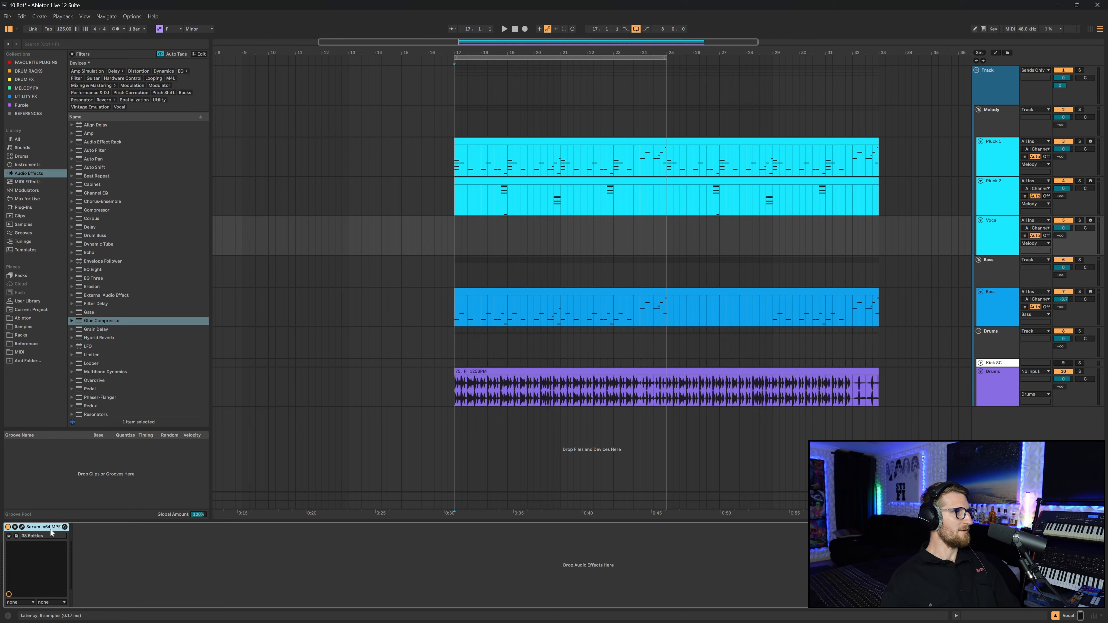
key(Delete)
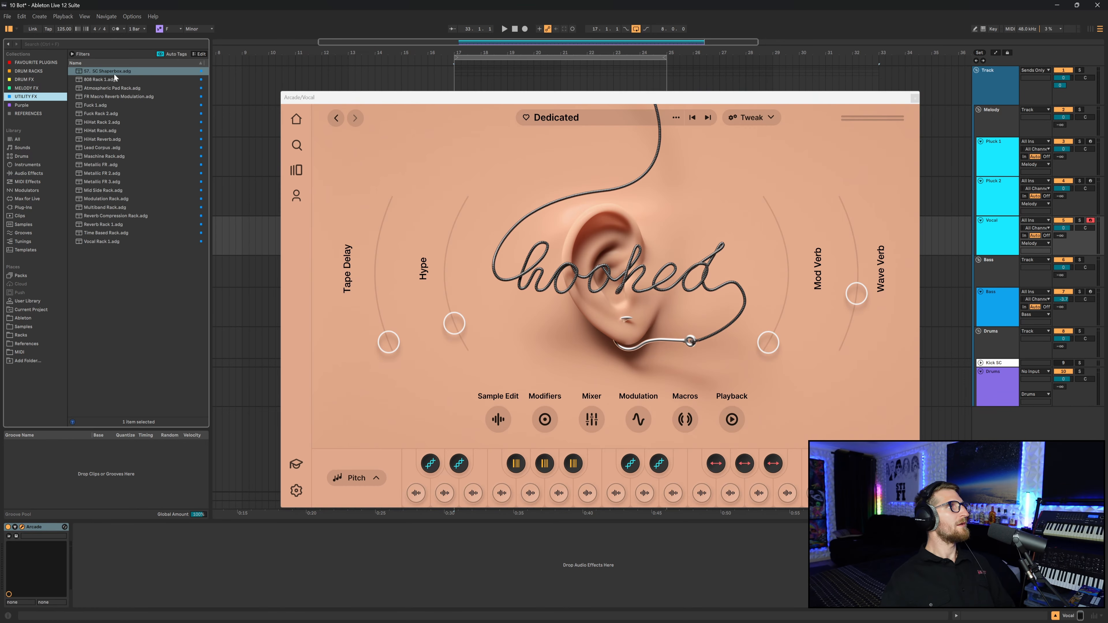
Add the SC Shaperbox rack after Arcade on the Vocal track and close the ShaperBox window
double_click(114, 72)
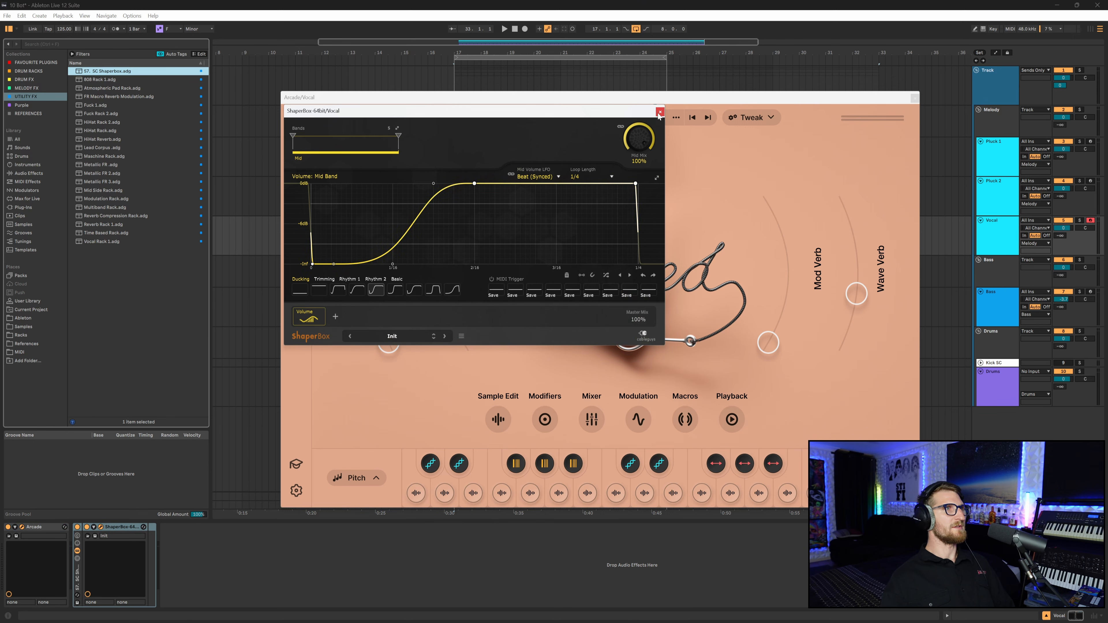
click(660, 112)
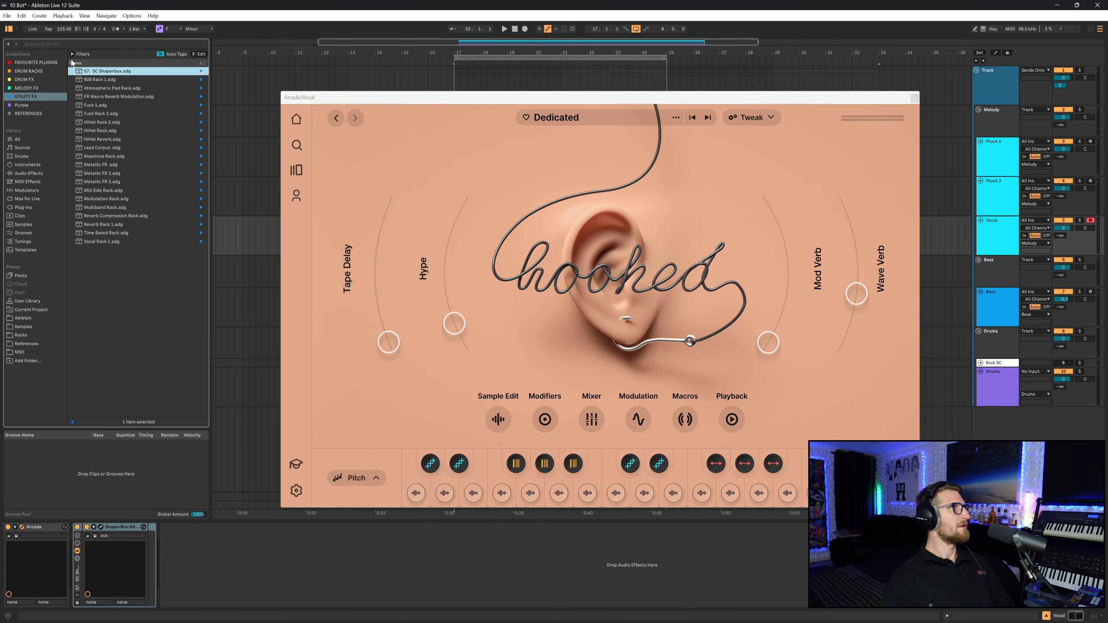
Add the "11. Sharp And Clear" rack from the Vocal FX racks to the Vocal track, placed between Arcade and ShaperBox
click(72, 80)
click(91, 173)
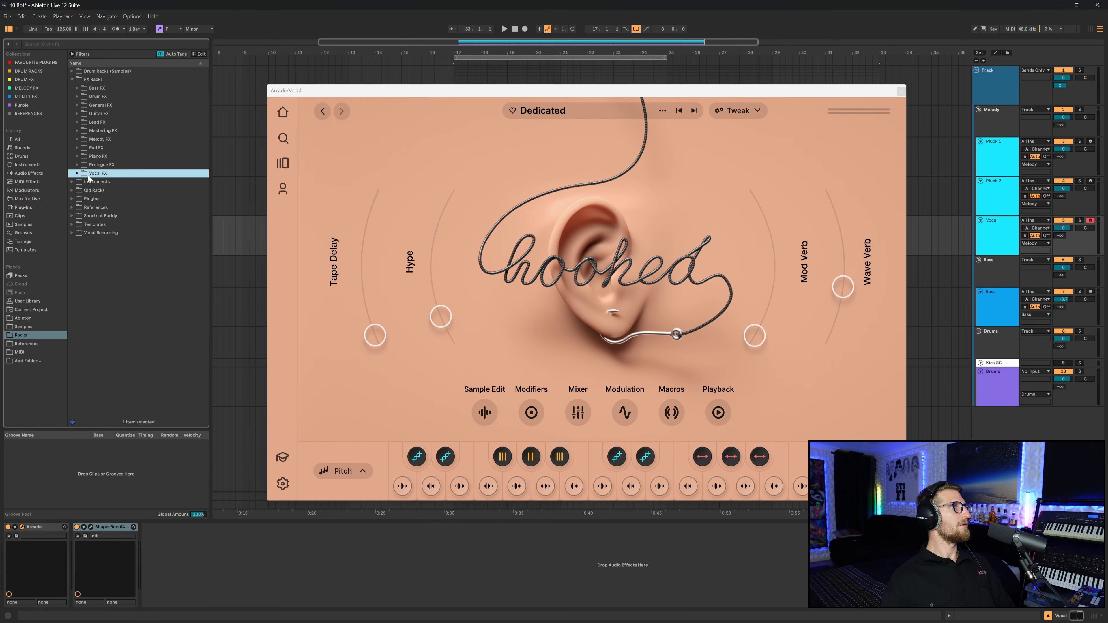
click(78, 174)
double_click(117, 267)
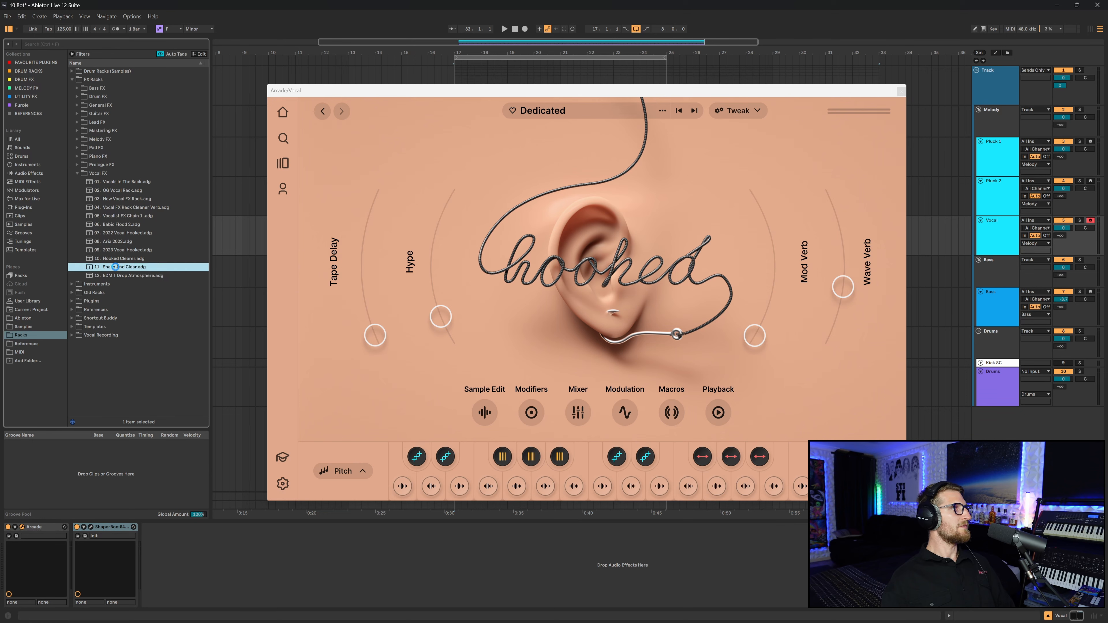
drag(180, 529, 112, 550)
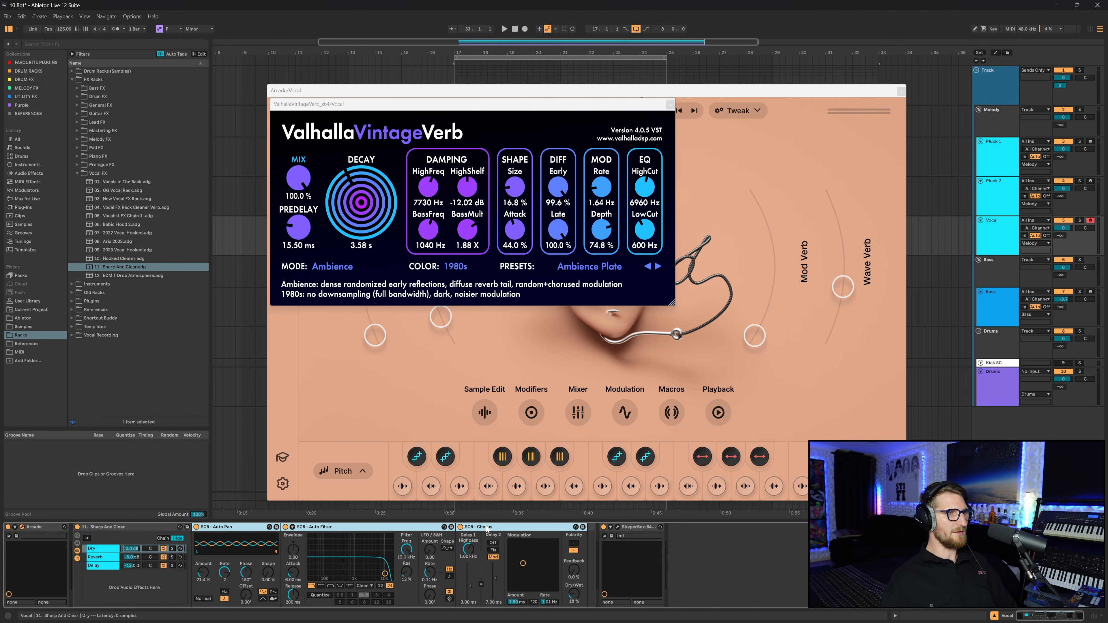
Delete the audio effects from the Dry chain of the Sharp And Clear rack and close the ValhallaVintageVerb window
key(Delete)
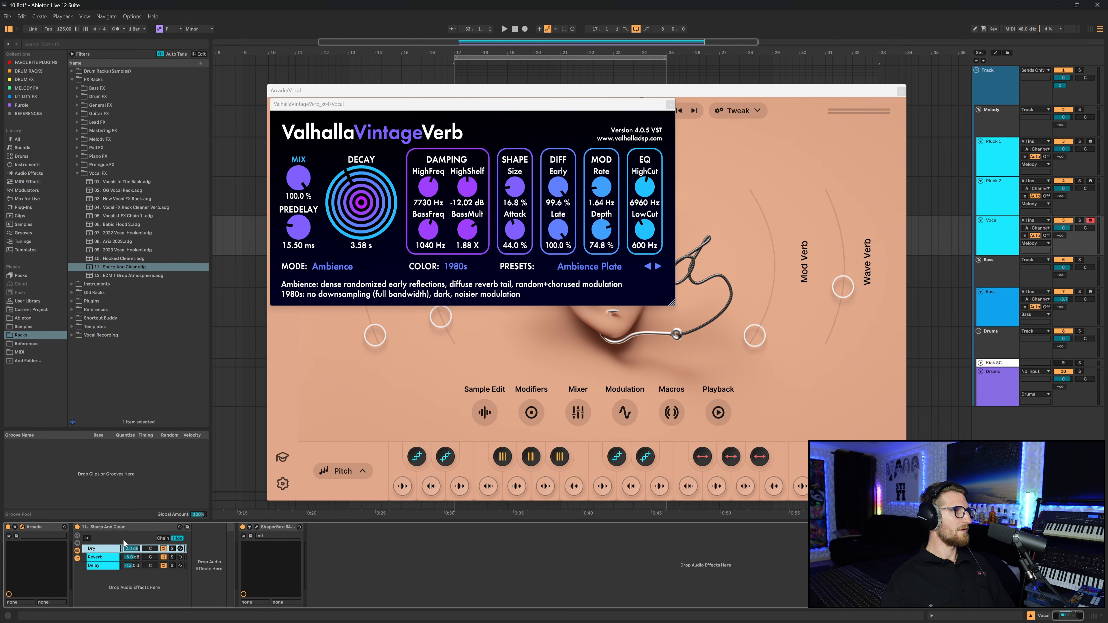
click(671, 106)
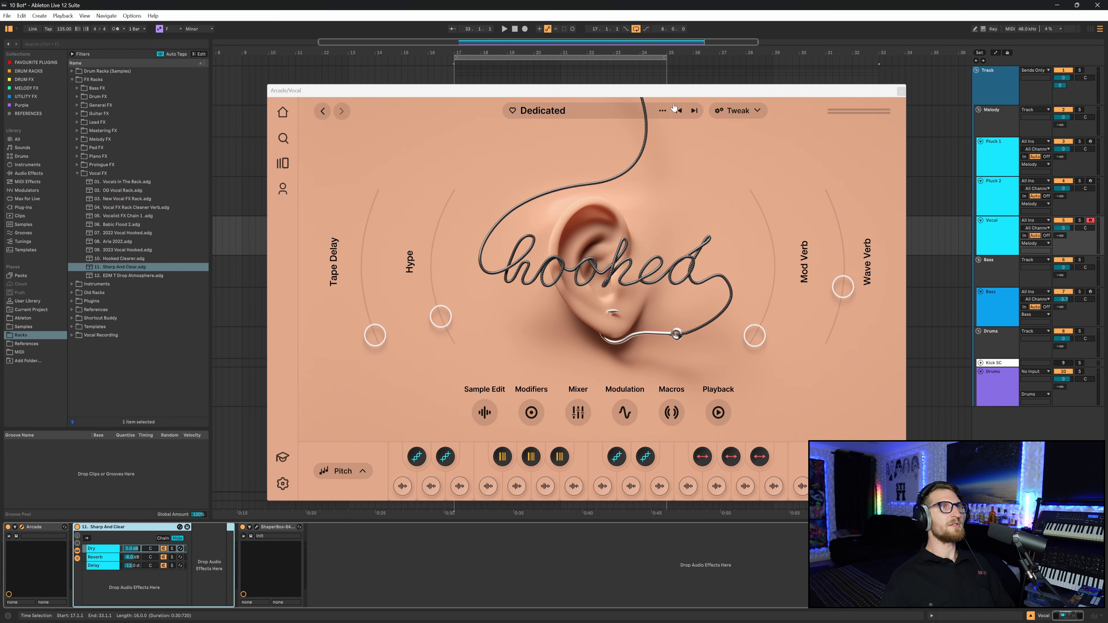
drag(694, 96, 675, 85)
Select the Vocal track, play the loop and raise the track's volume
click(979, 244)
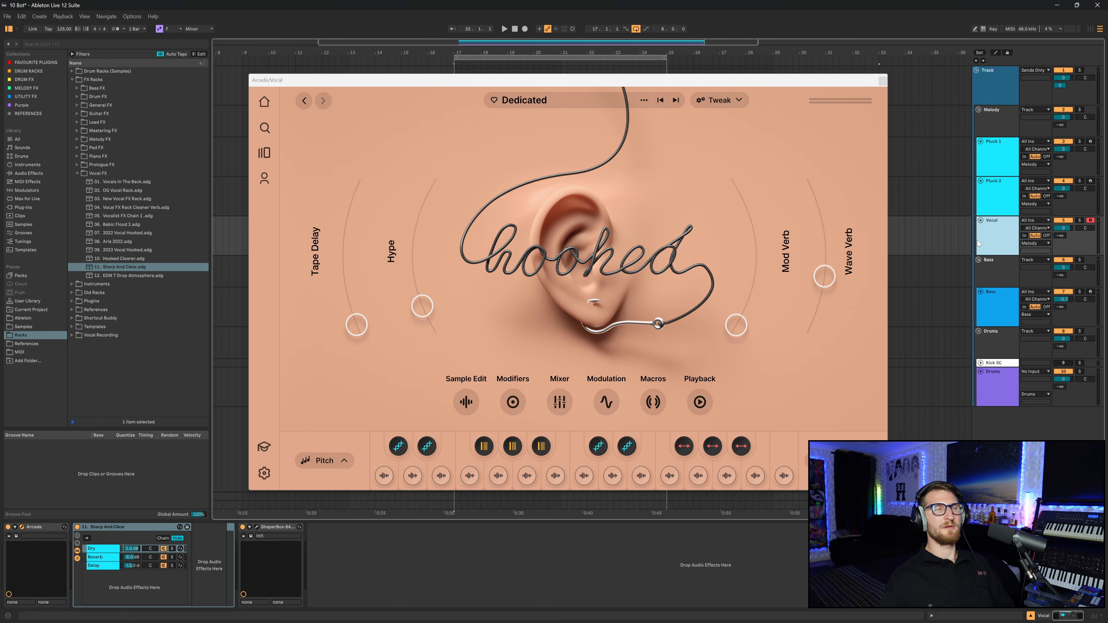
key(space)
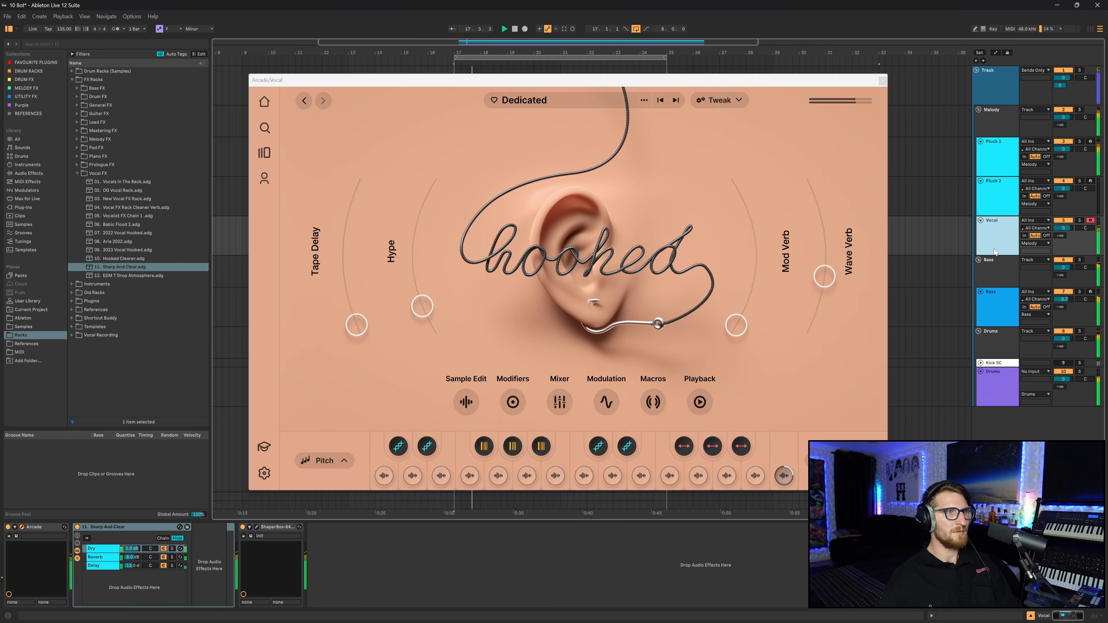
drag(1060, 228, 1061, 224)
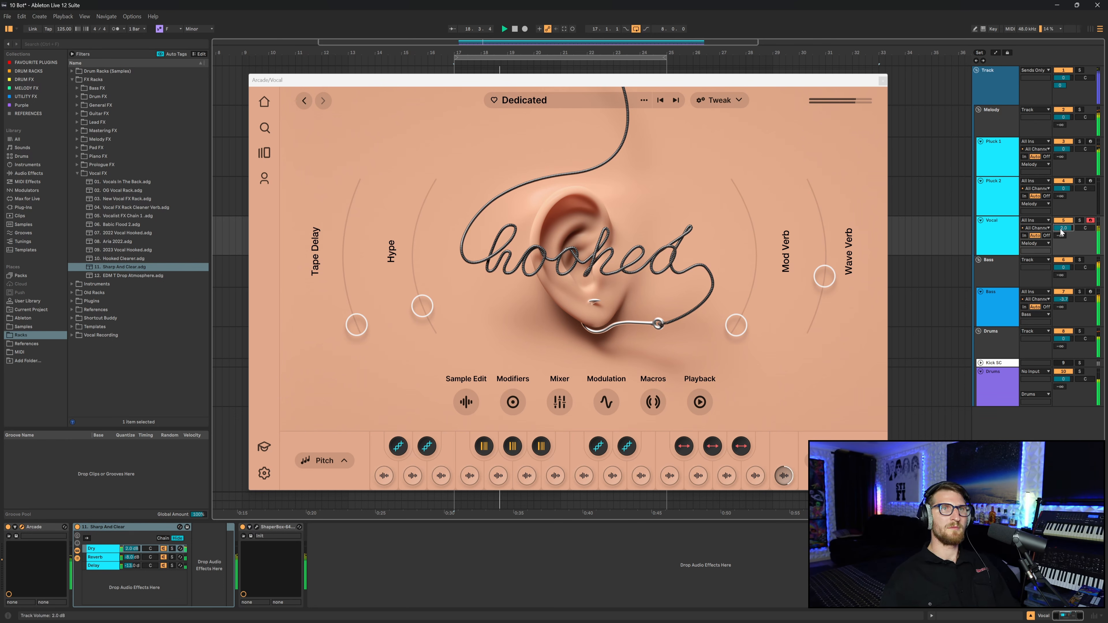
Record the Arcade vocal phrase from bar 17 on the Vocal track and duplicate its four bars along the track
click(525, 29)
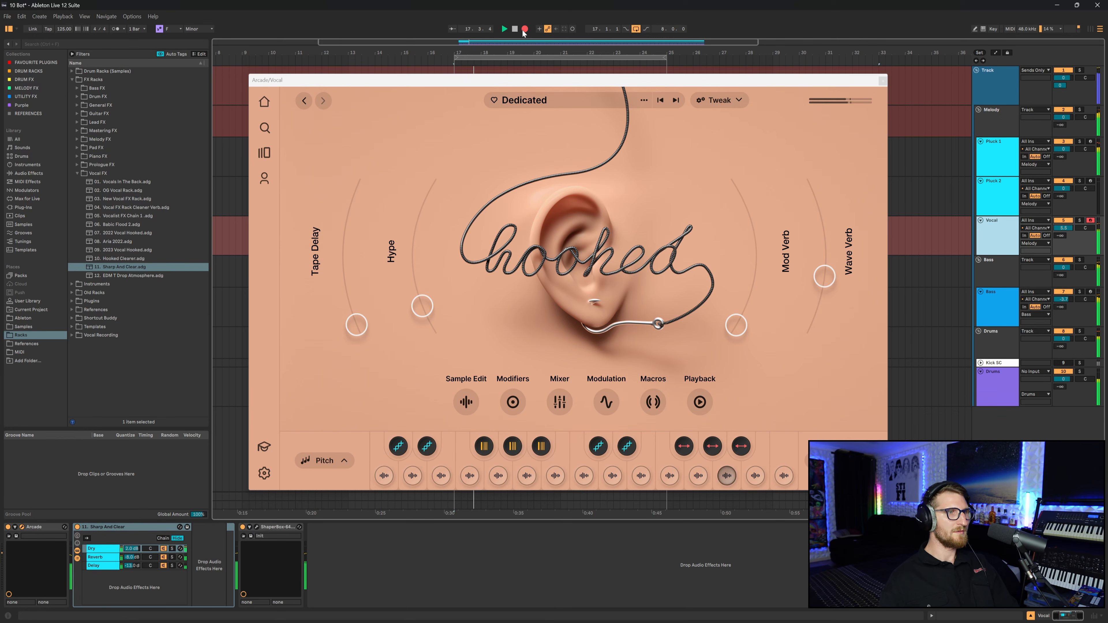
click(883, 80)
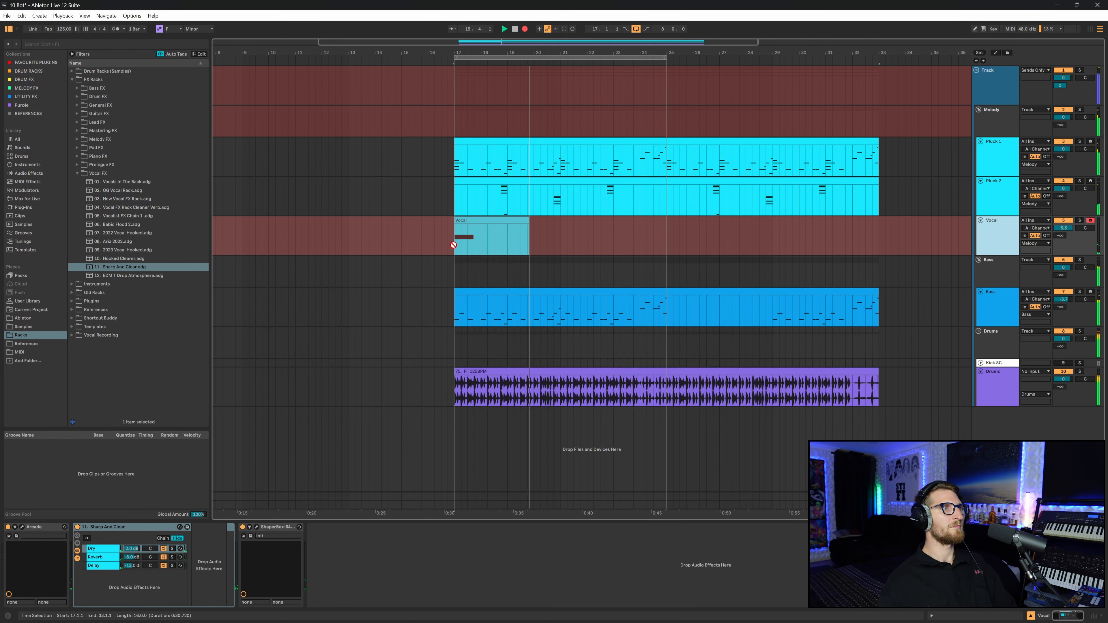
key(space)
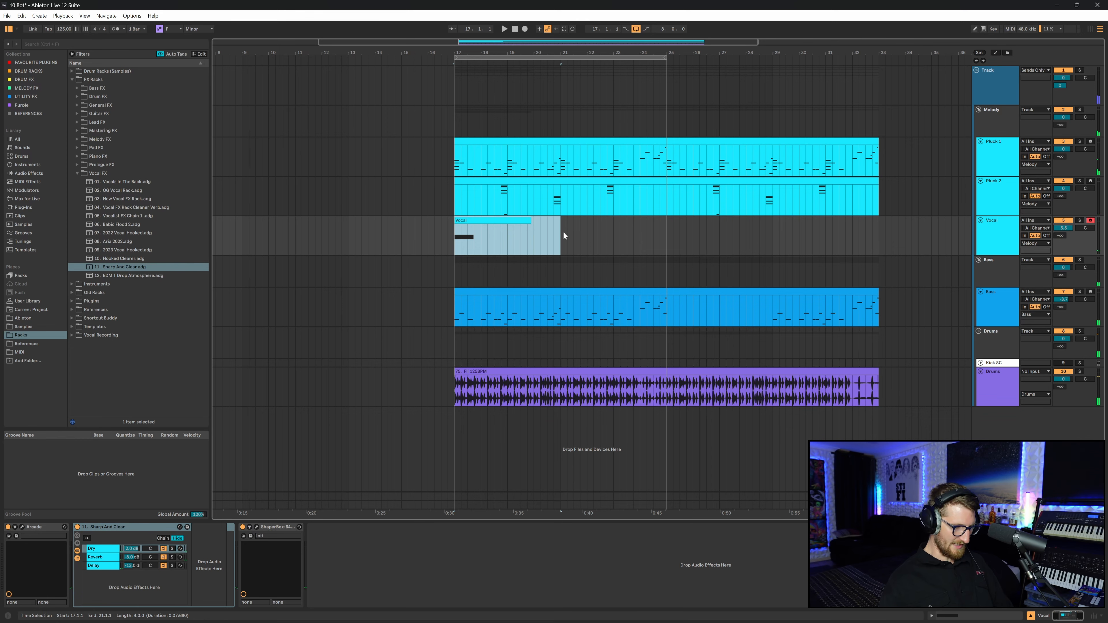
key(ctrl+d)
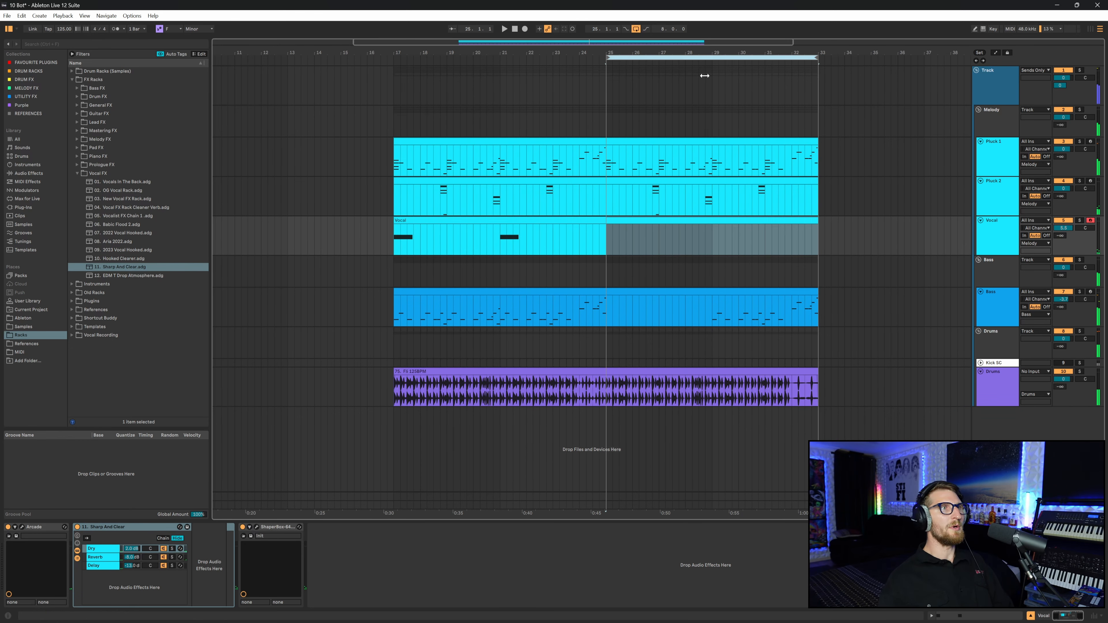
Duplicate the Pluck 2 track, delete the copy's clips before bar 25 and rename the copied track Pad
click(616, 241)
click(1011, 158)
click(1001, 197)
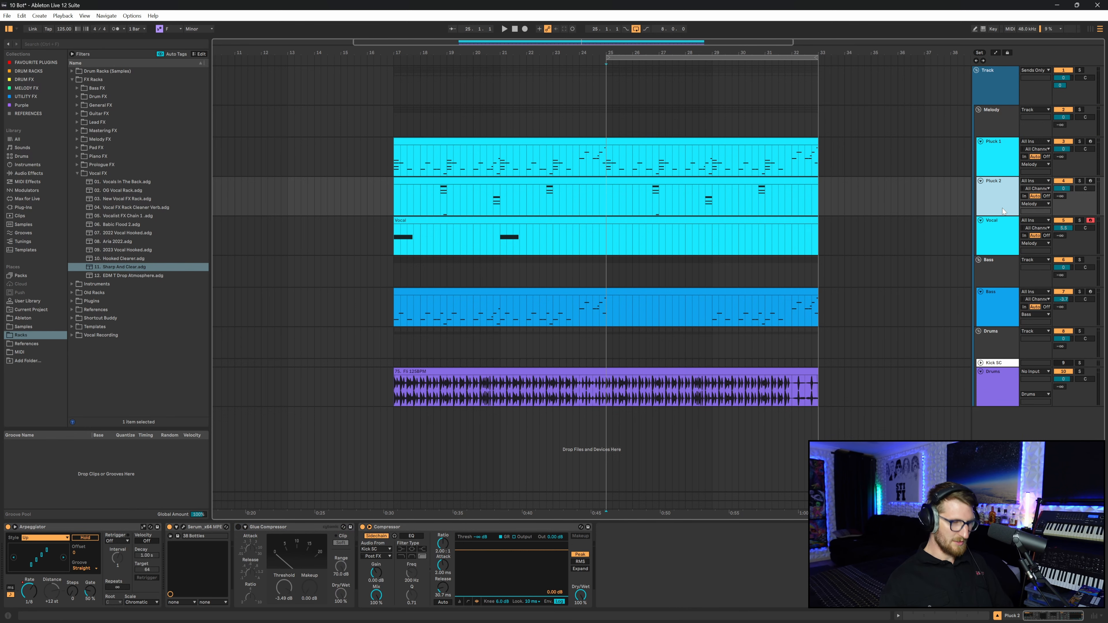
key(ctrl+d)
drag(610, 238, 815, 230)
drag(607, 242, 295, 240)
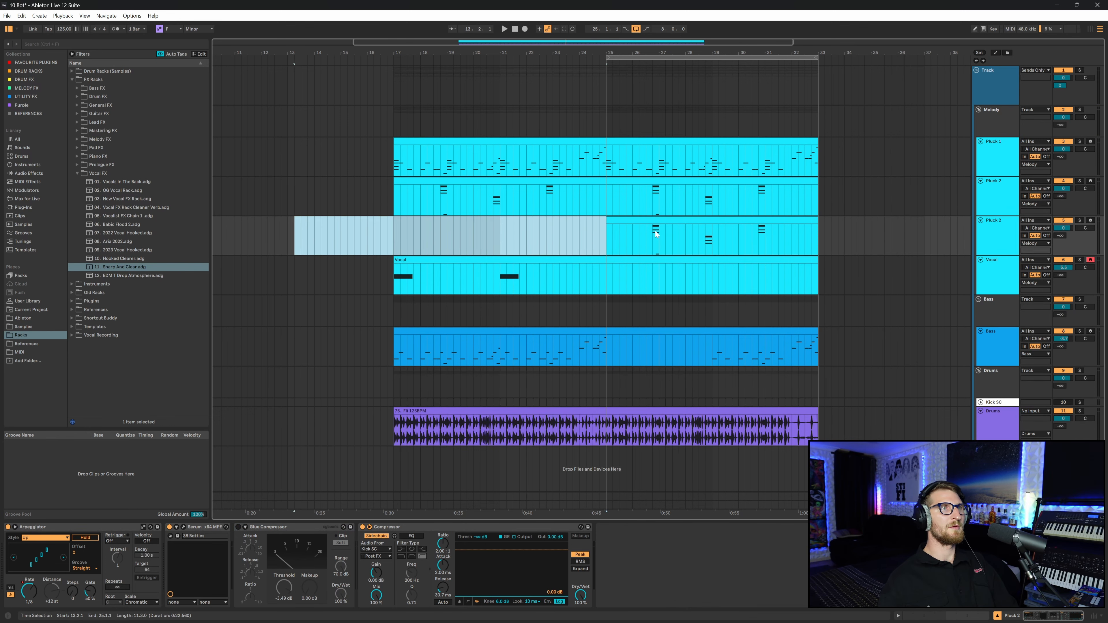
key(Delete)
click(675, 223)
click(999, 237)
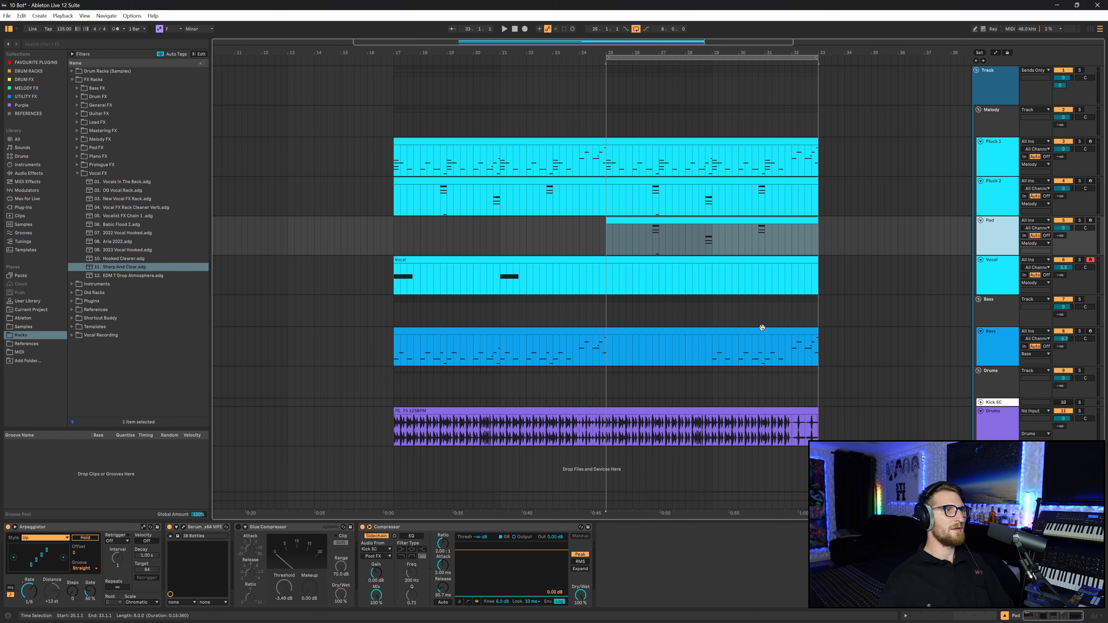
Copy the ShaperBox device from the Vocal track and paste it at the end of the Pad track's device chain
click(1016, 273)
right_click(275, 528)
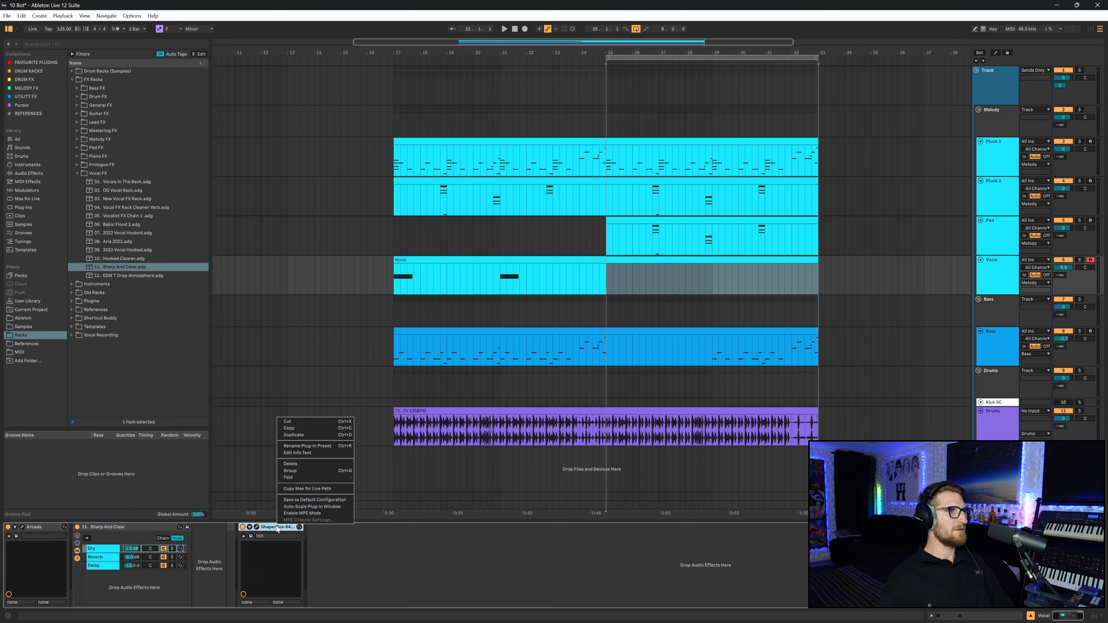
click(309, 429)
click(996, 239)
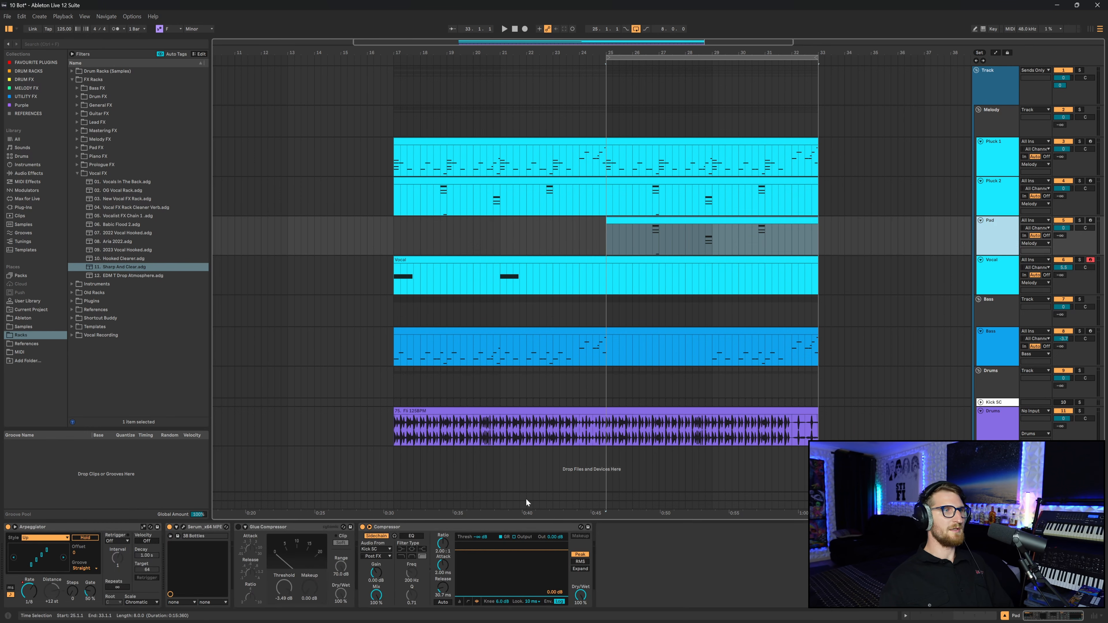
right_click(738, 533)
Remove the Compressor, Glue Compressor and Arpeggiator from the Pad track, keeping Serum and ShaperBox
click(503, 526)
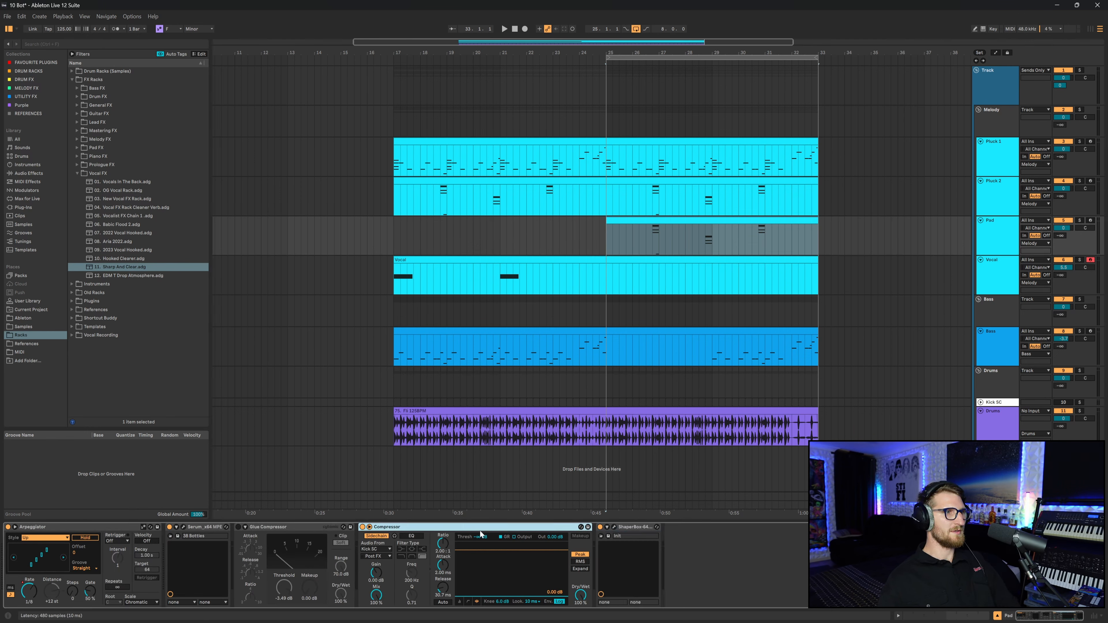
key(Delete)
click(303, 526)
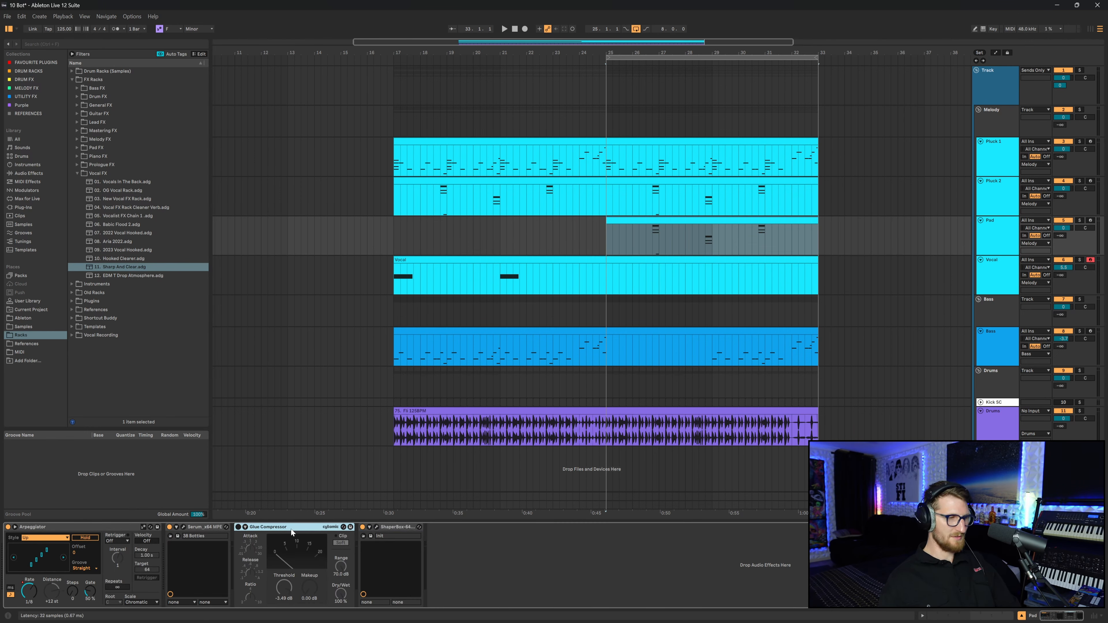
key(Delete)
click(110, 529)
key(Delete)
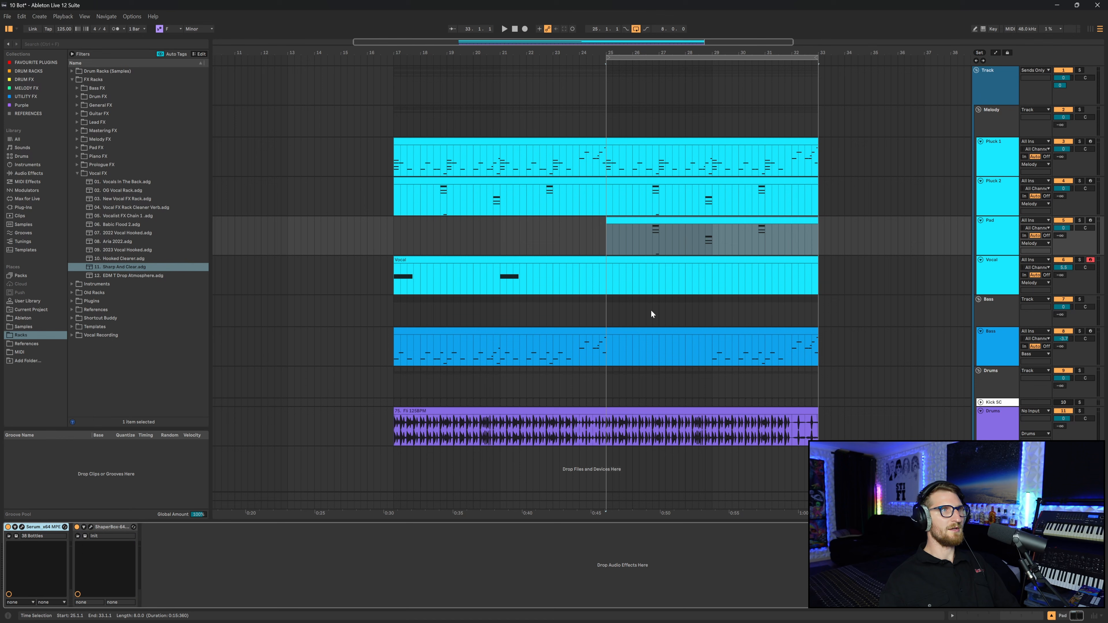
Clear the deactivated short notes from the Pad clip's first four bars and build a half-bar opening chord of F2, Ab2, C3 and Eb3
double_click(704, 227)
drag(303, 261, 344, 378)
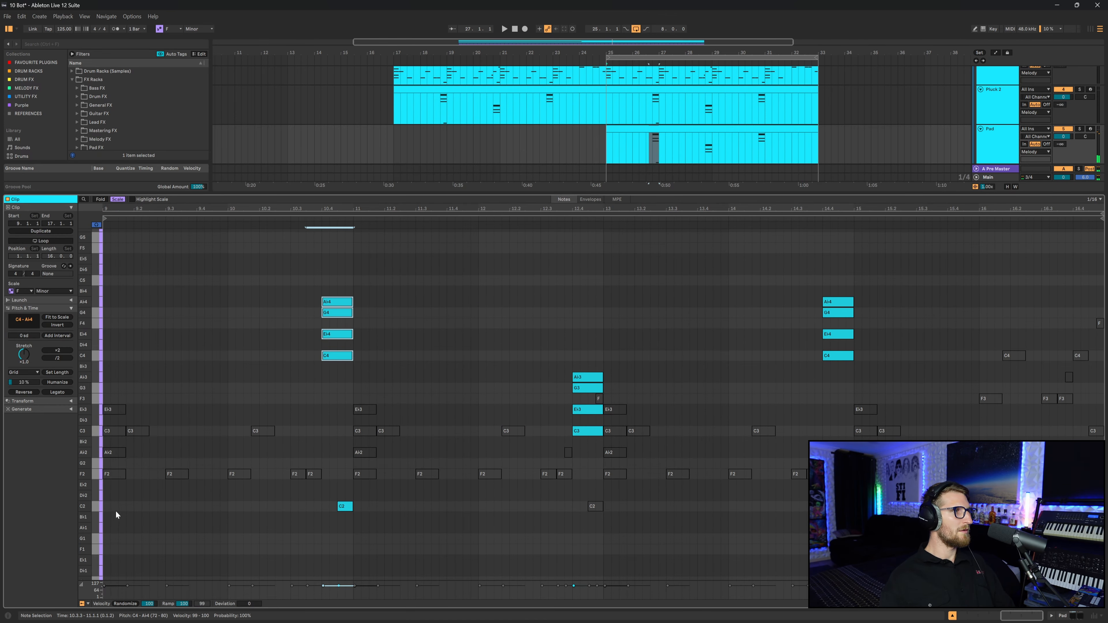
drag(115, 511, 563, 567)
click(189, 357)
scroll(181, 415, up, 1)
key(Delete)
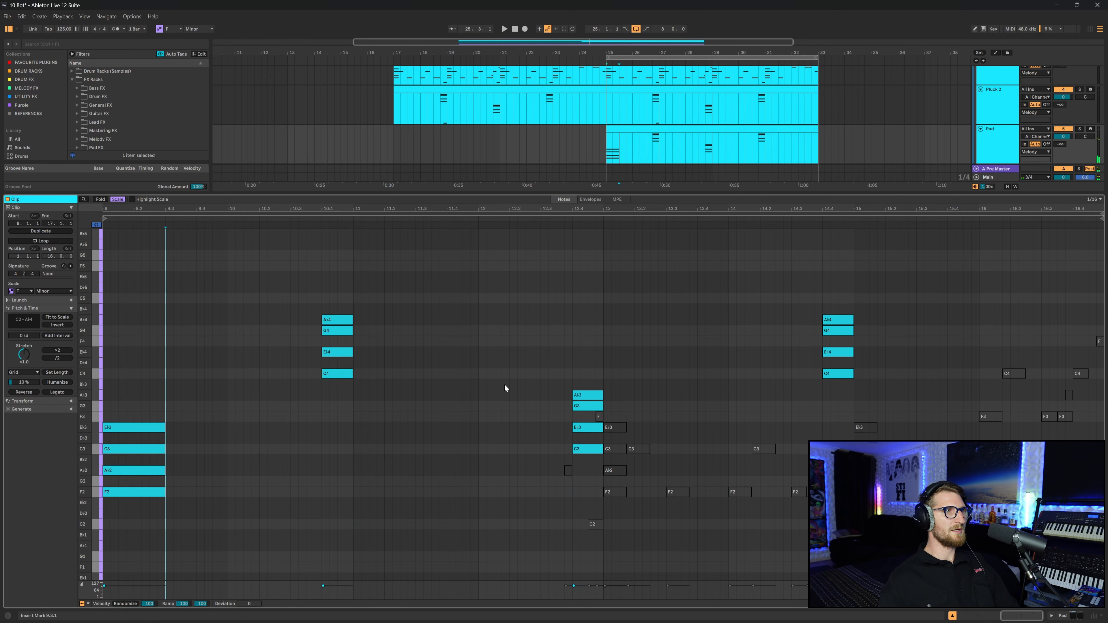
drag(510, 392, 569, 552)
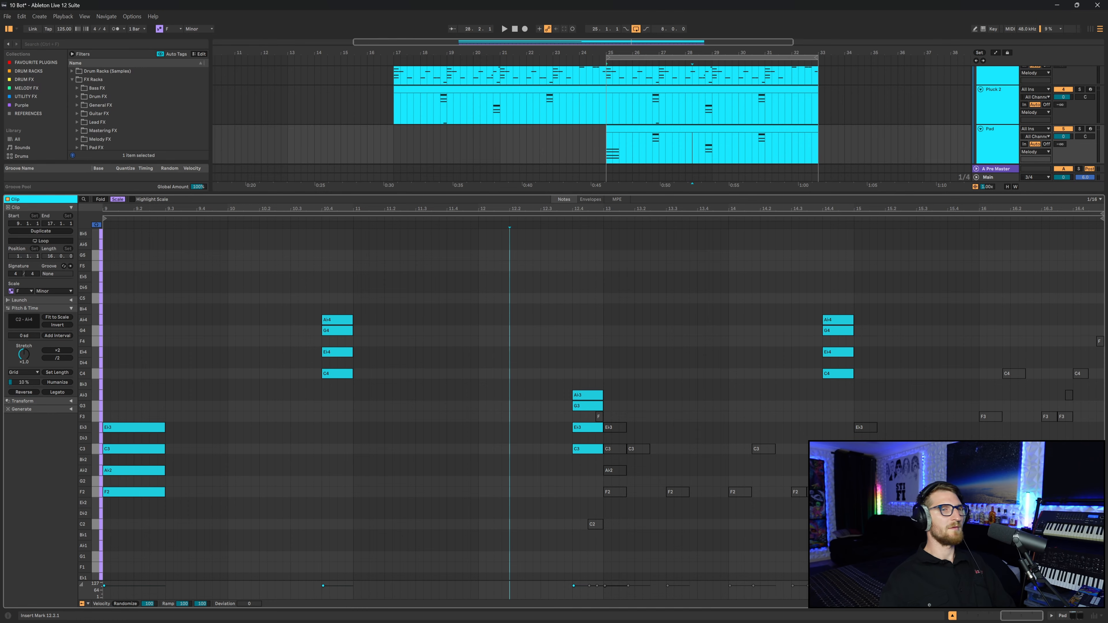
Open Serum on the Pad track and load the 40 Shorty preset from the 02 Pads folder of My Presets
click(1072, 616)
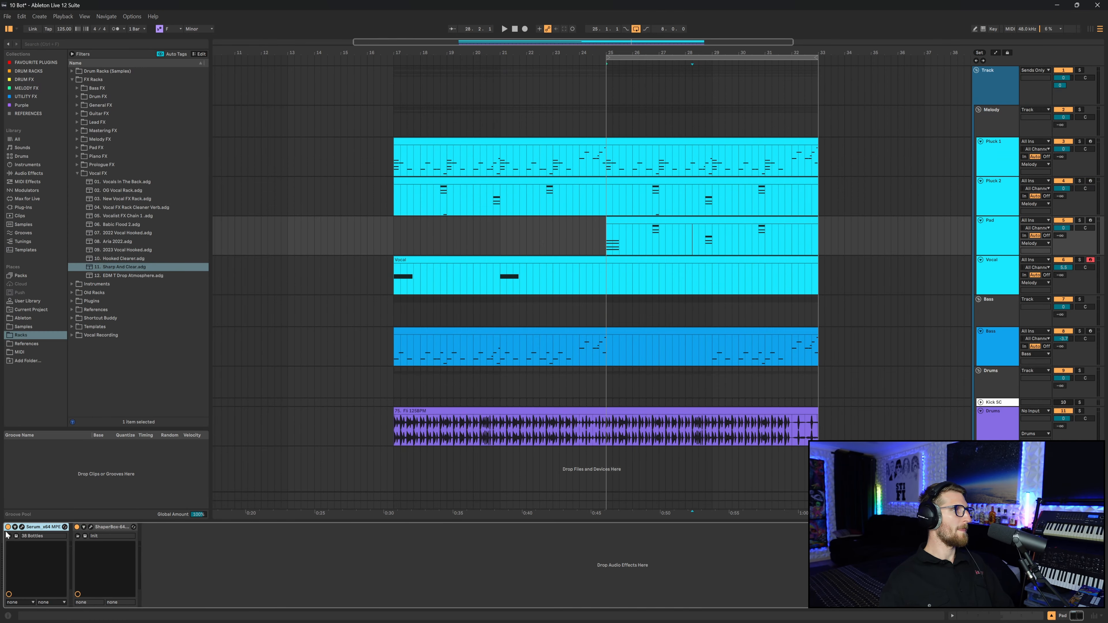
click(22, 527)
click(577, 91)
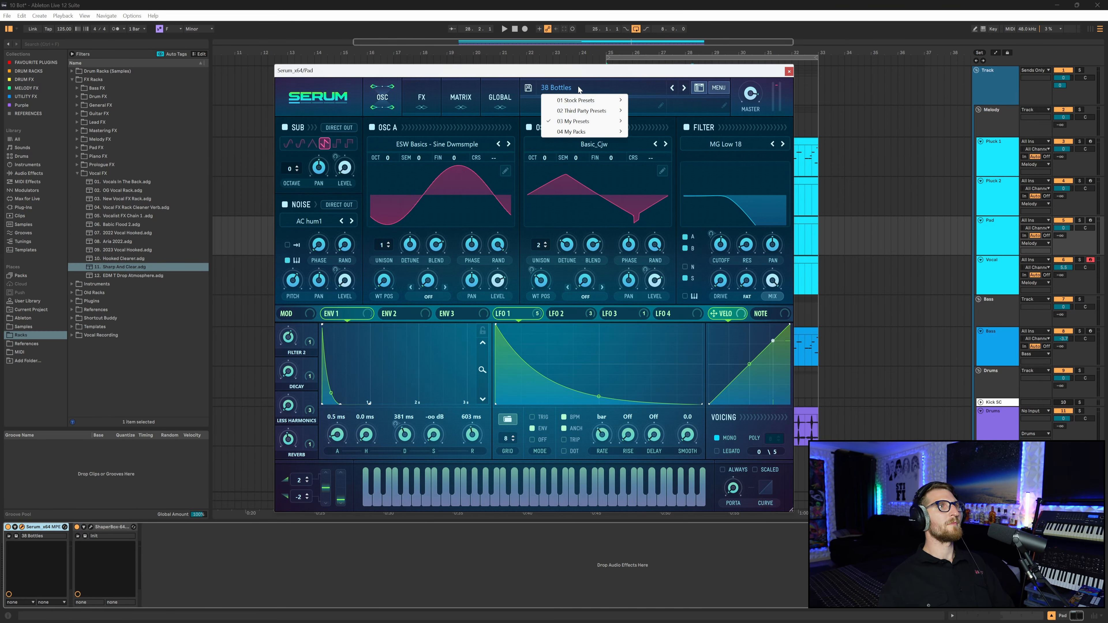
mouse_move(593, 127)
mouse_move(659, 137)
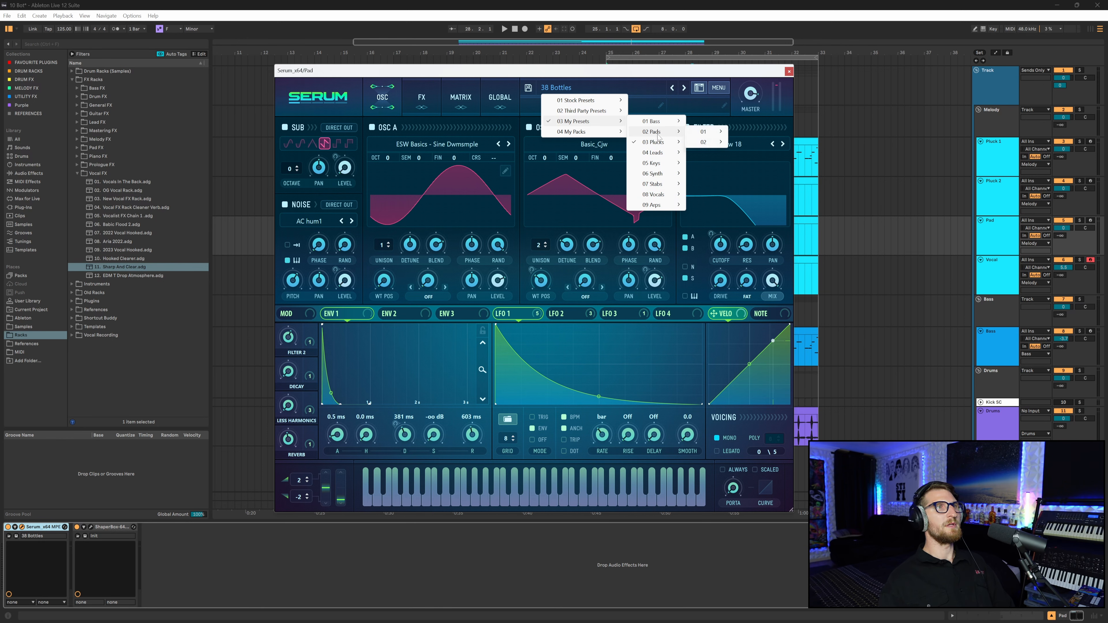
mouse_move(703, 143)
click(812, 202)
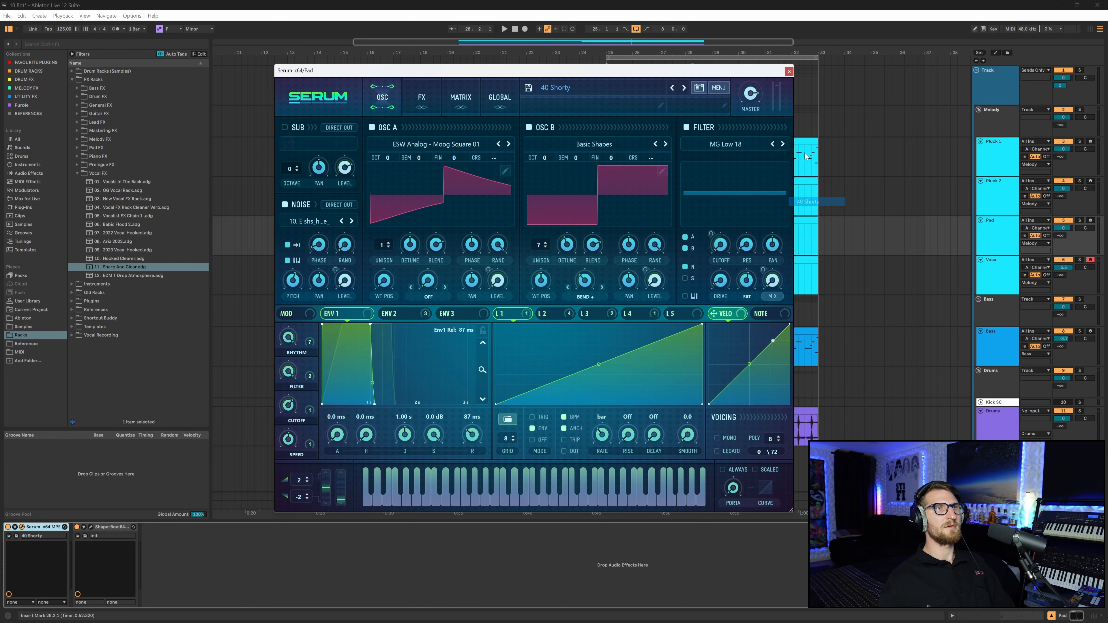
Audition the pad in the loop, switch Serum to the 39 Great Time preset and close its window
key(space)
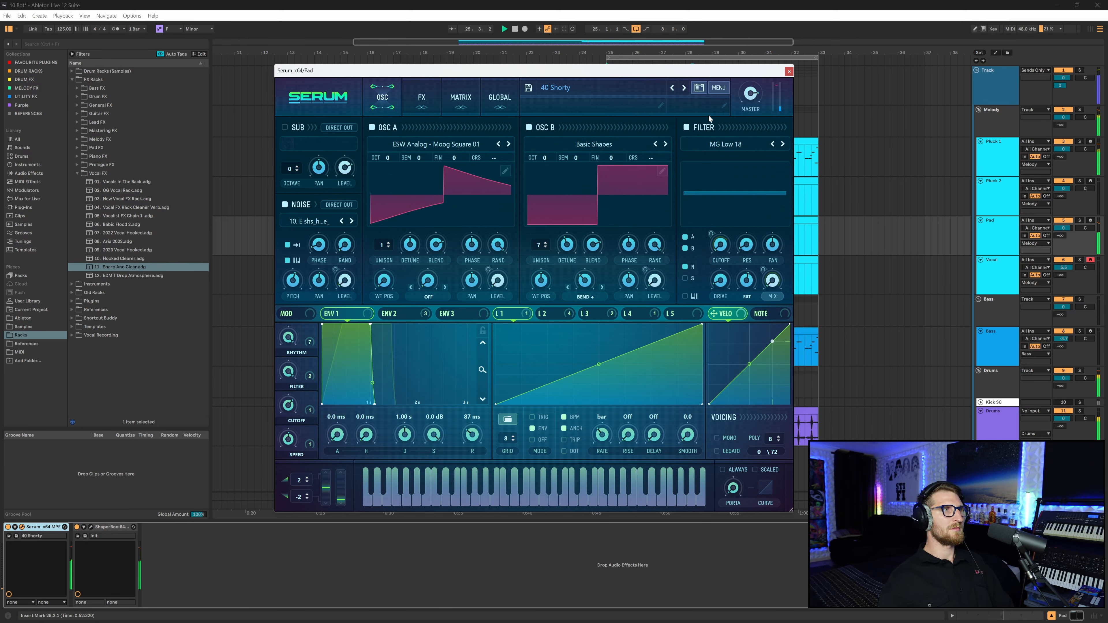
click(672, 89)
key(space)
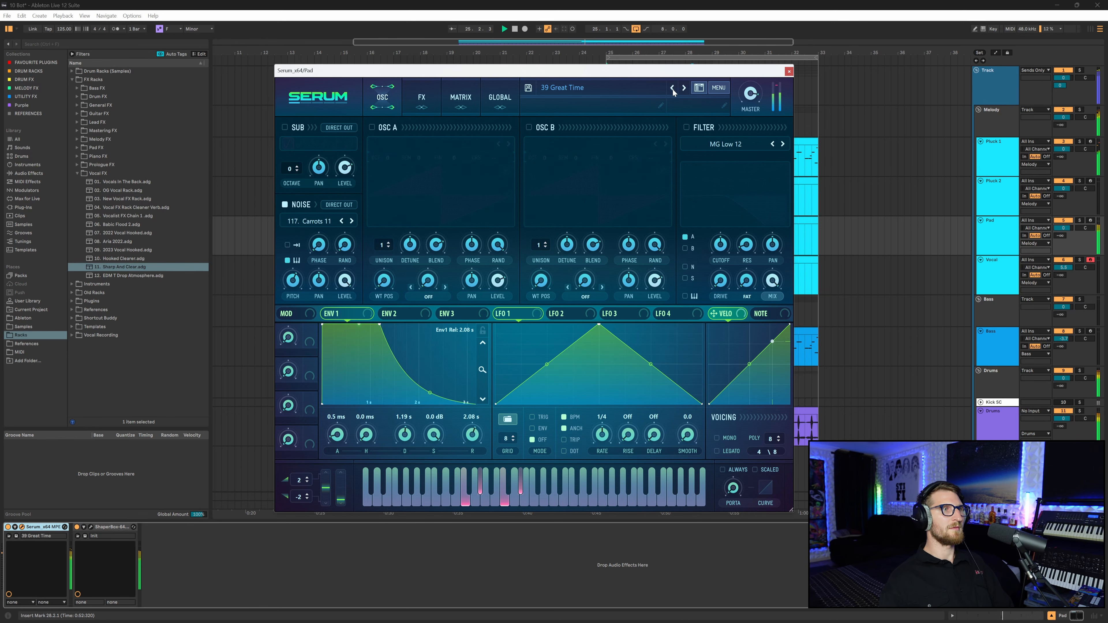
click(790, 71)
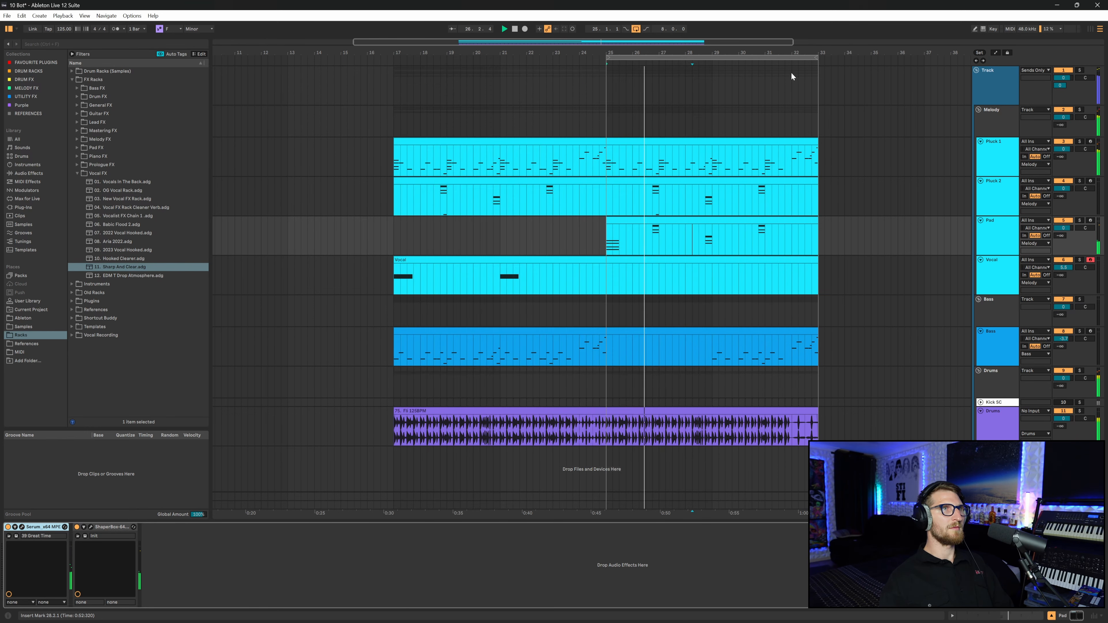
Review the Pad clip's notes during playback and lower the Pad track's volume
double_click(651, 223)
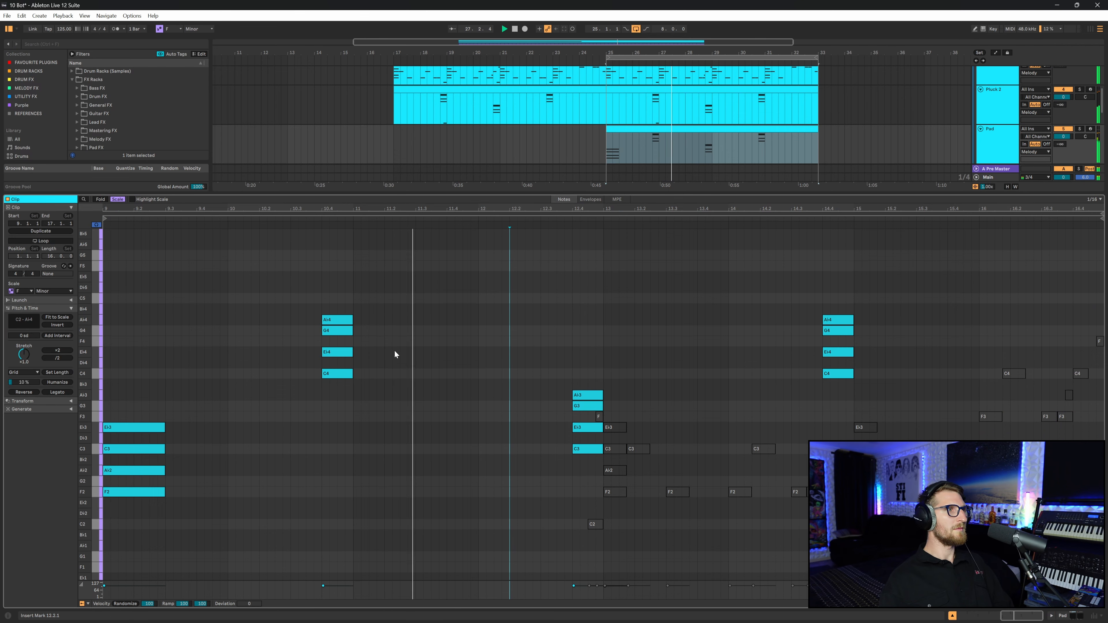
click(603, 156)
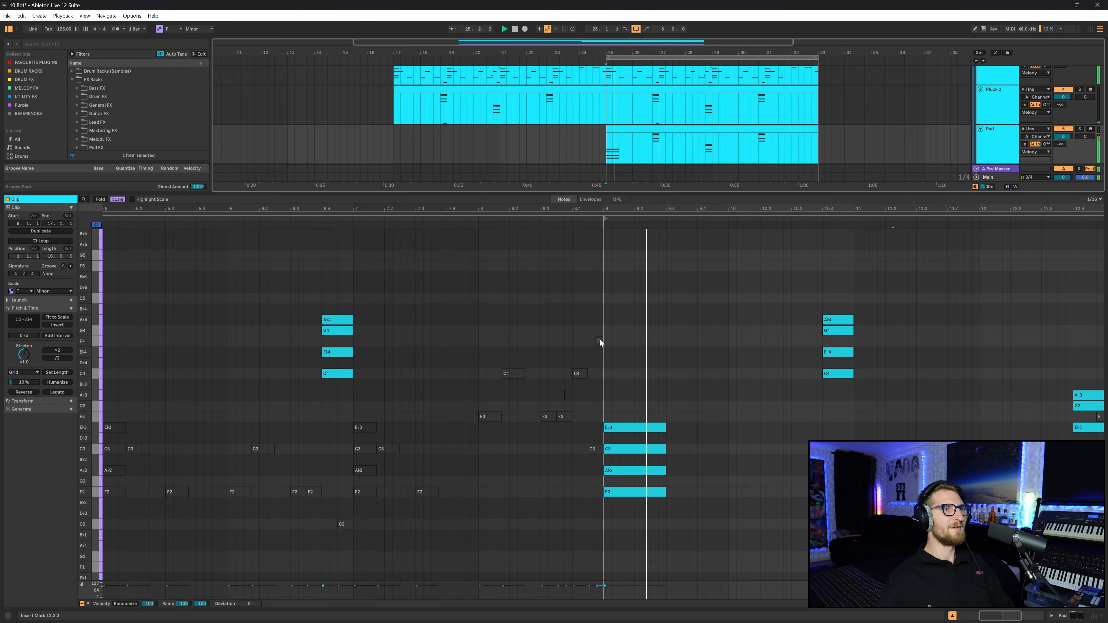
click(995, 140)
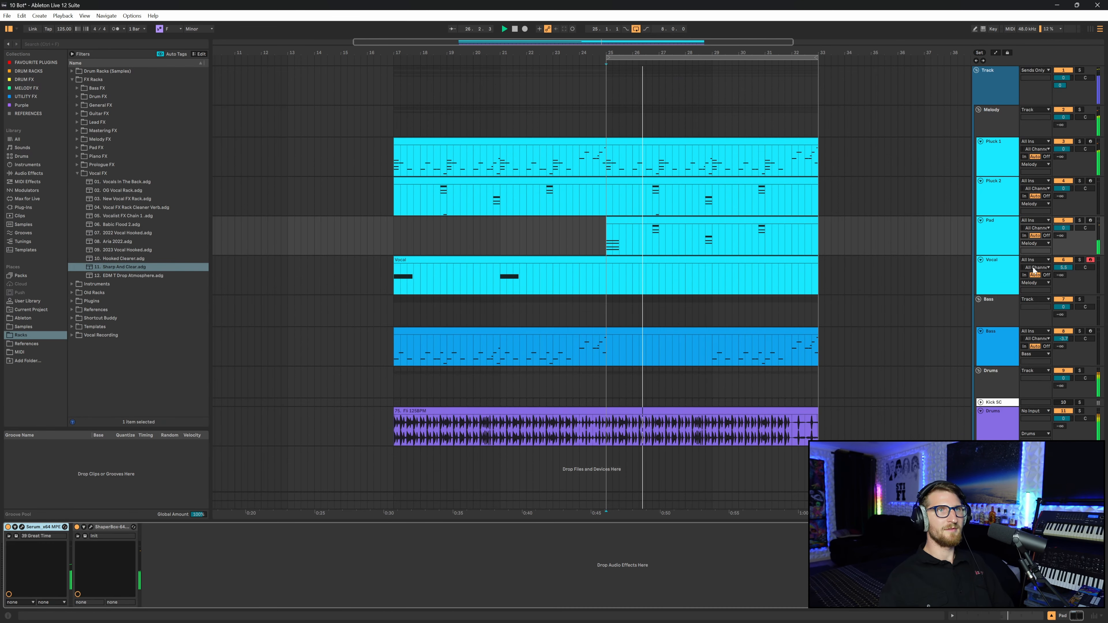
drag(1063, 228, 1064, 253)
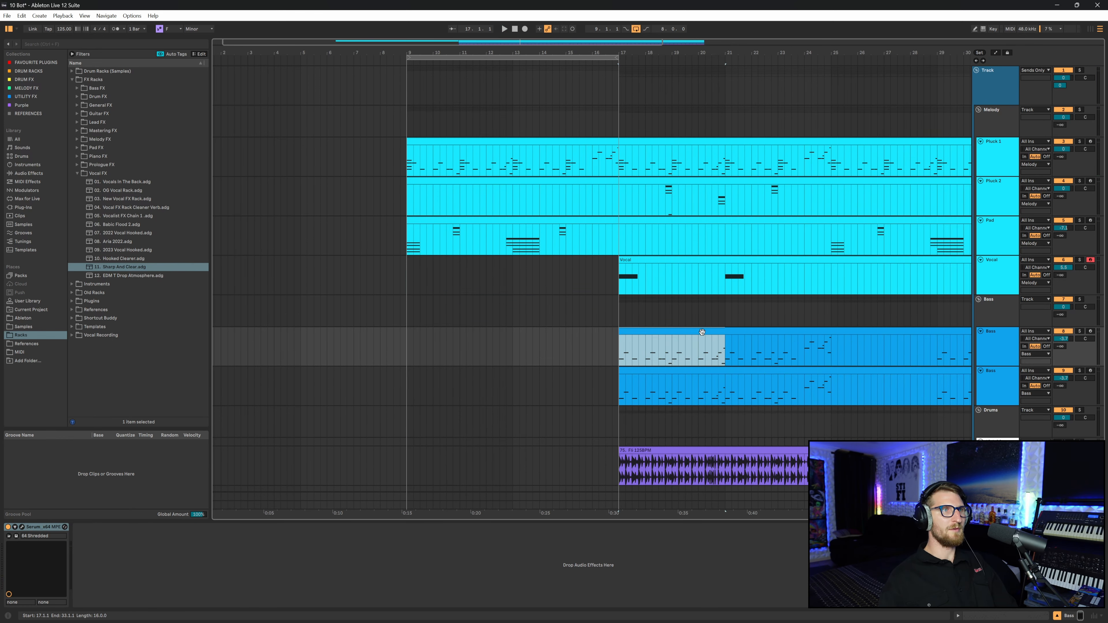
Clear the later bars of the upper Bass track and load the 85 Jockey preset from 01 Reese Bass in its Serum
drag(727, 350, 494, 332)
click(738, 336)
click(22, 527)
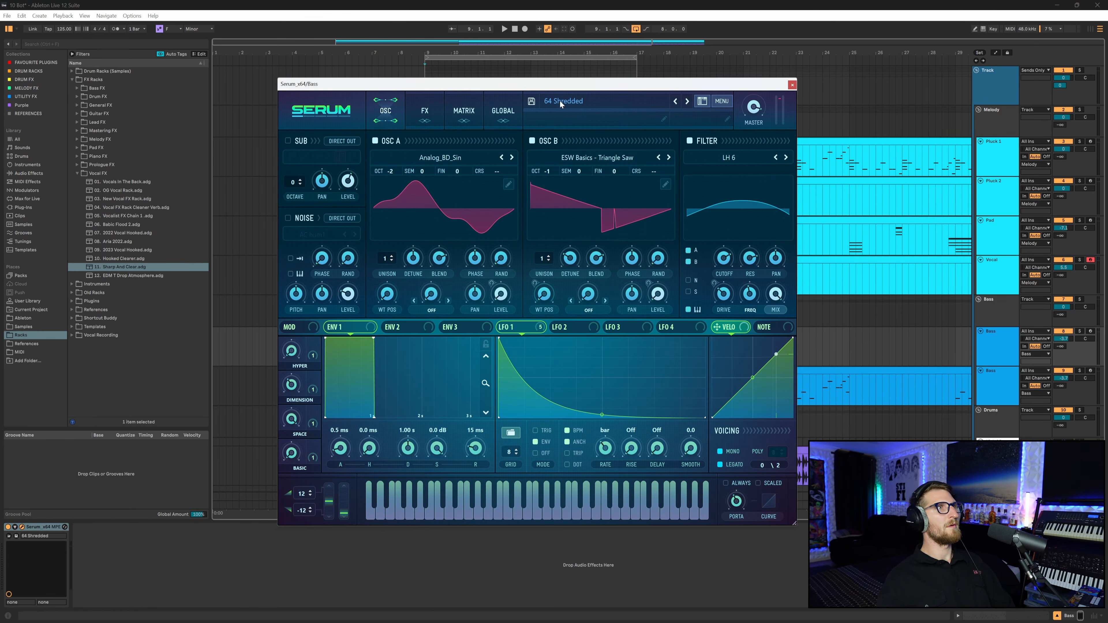
click(587, 101)
mouse_move(598, 139)
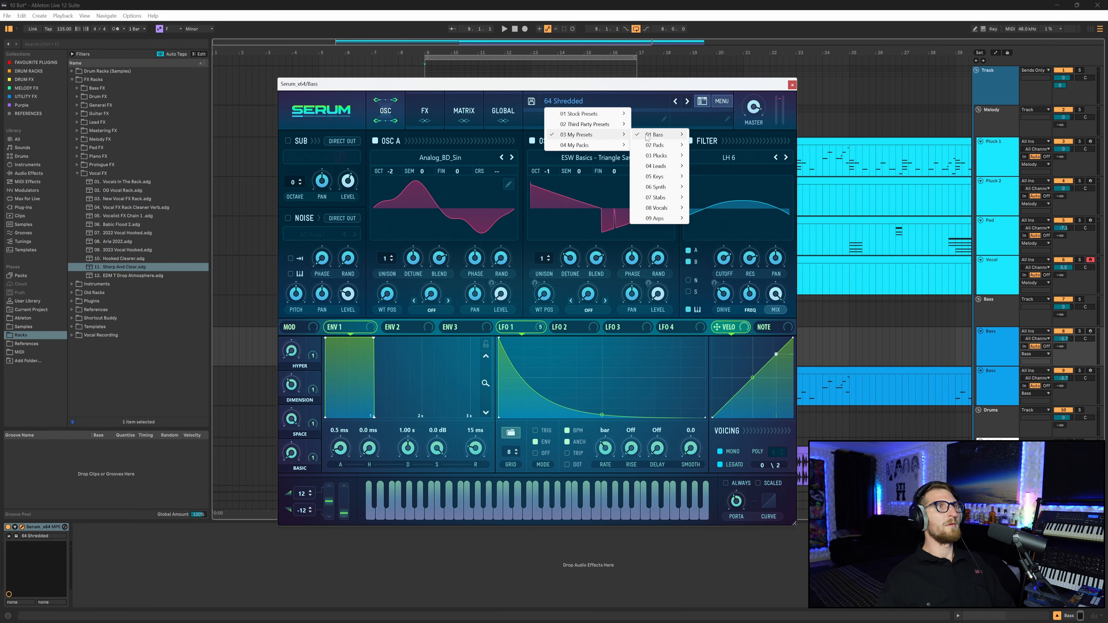
mouse_move(661, 135)
mouse_move(788, 134)
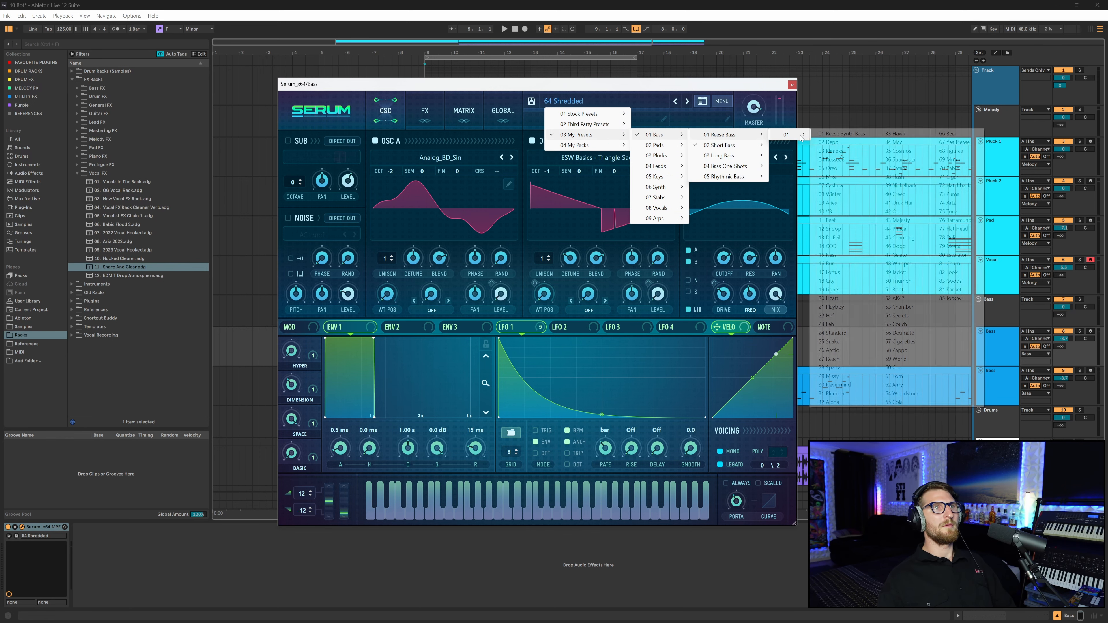
click(955, 296)
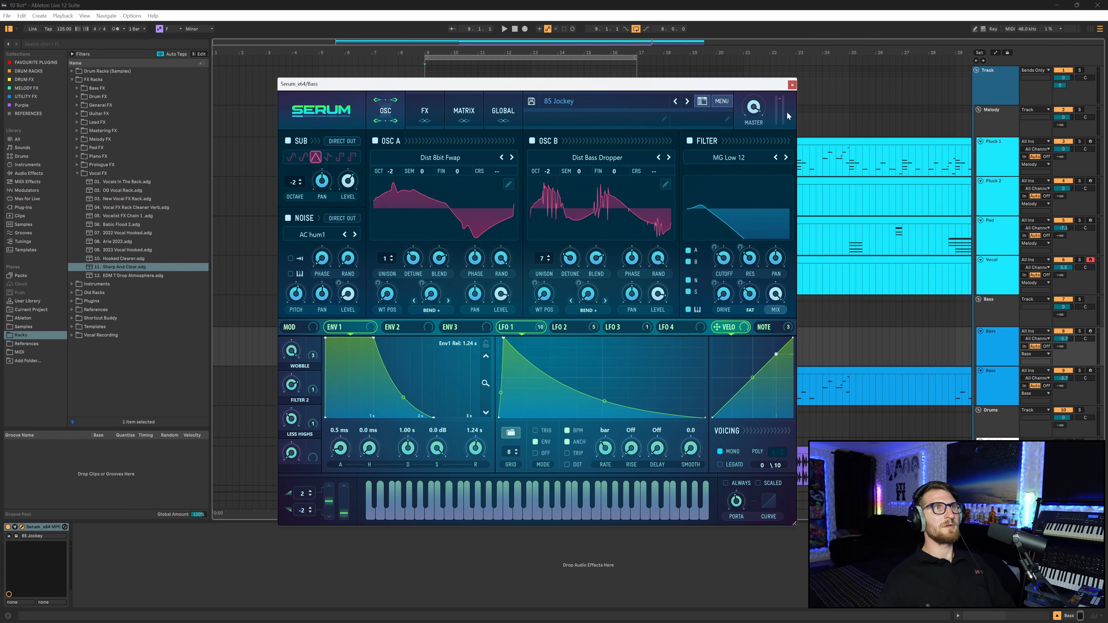
Close the Serum window, play the loop and lower the upper Bass track's Auto Filter cutoff to about 386 Hz with 17% resonance
click(792, 85)
key(space)
click(528, 331)
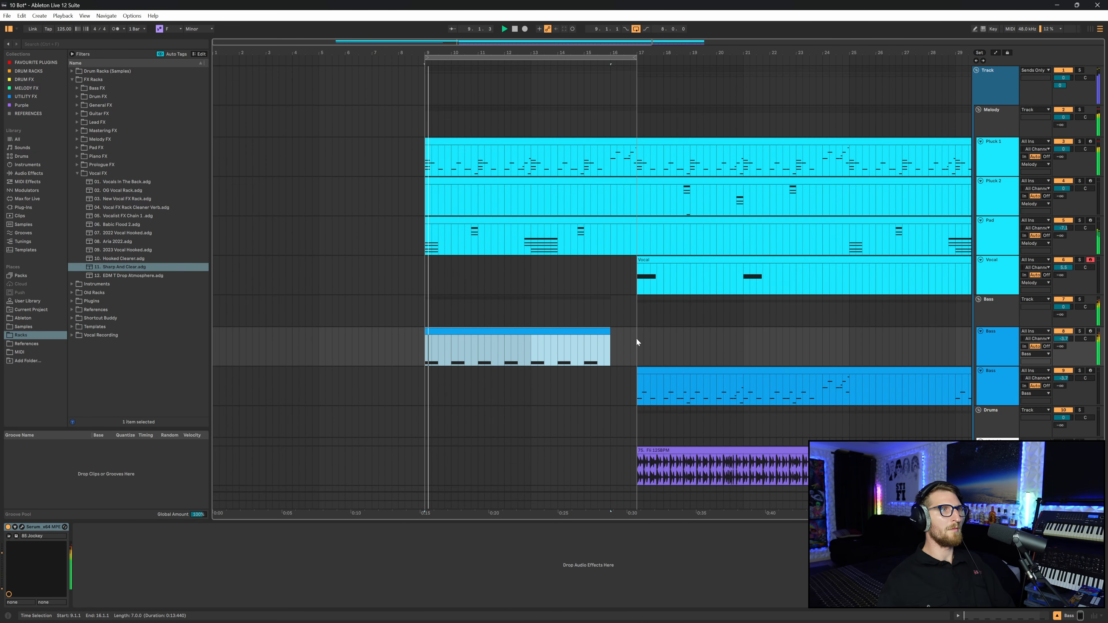
click(423, 348)
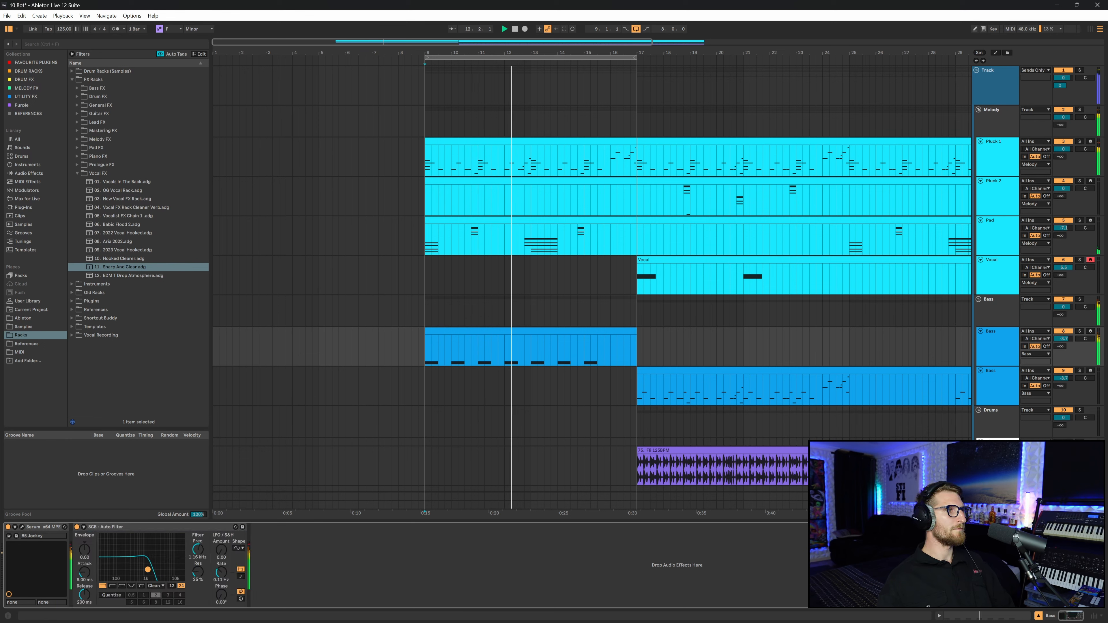
drag(147, 569, 135, 573)
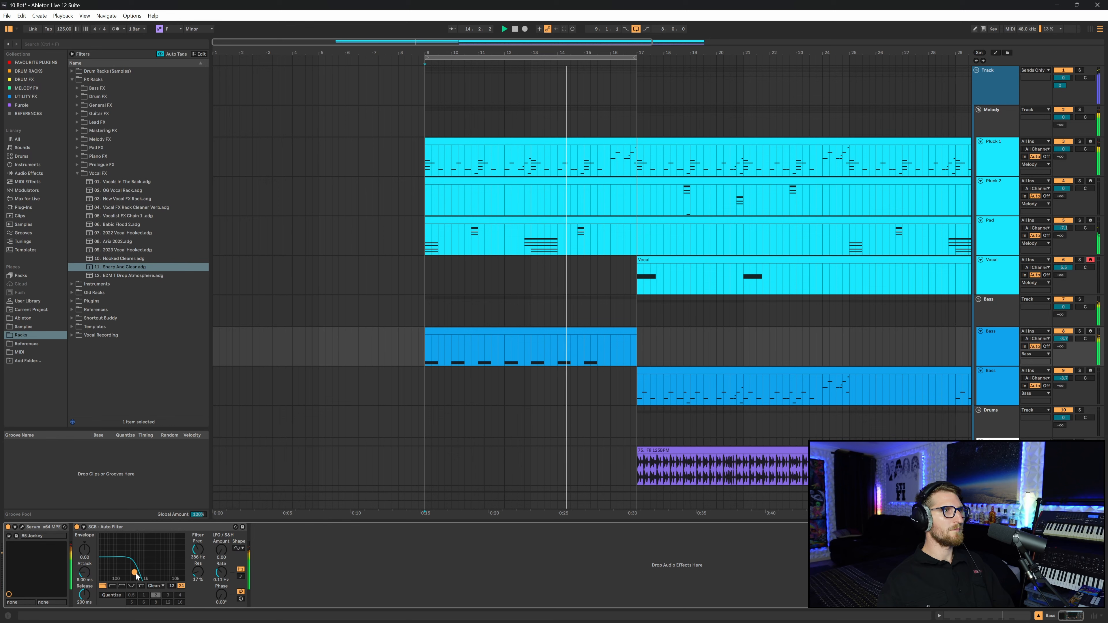
Duplicate the upper Bass track's Auto Filter, switch the copy to high-pass and set its cutoff to just under 100 Hz
click(167, 528)
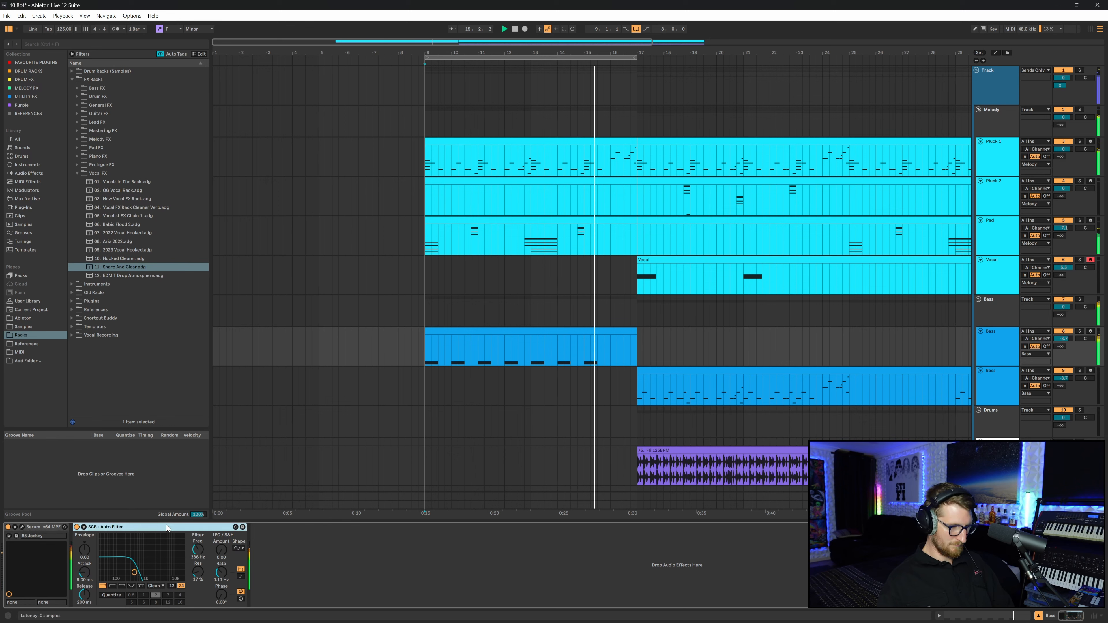
key(ctrl+d)
click(291, 586)
drag(312, 573, 288, 575)
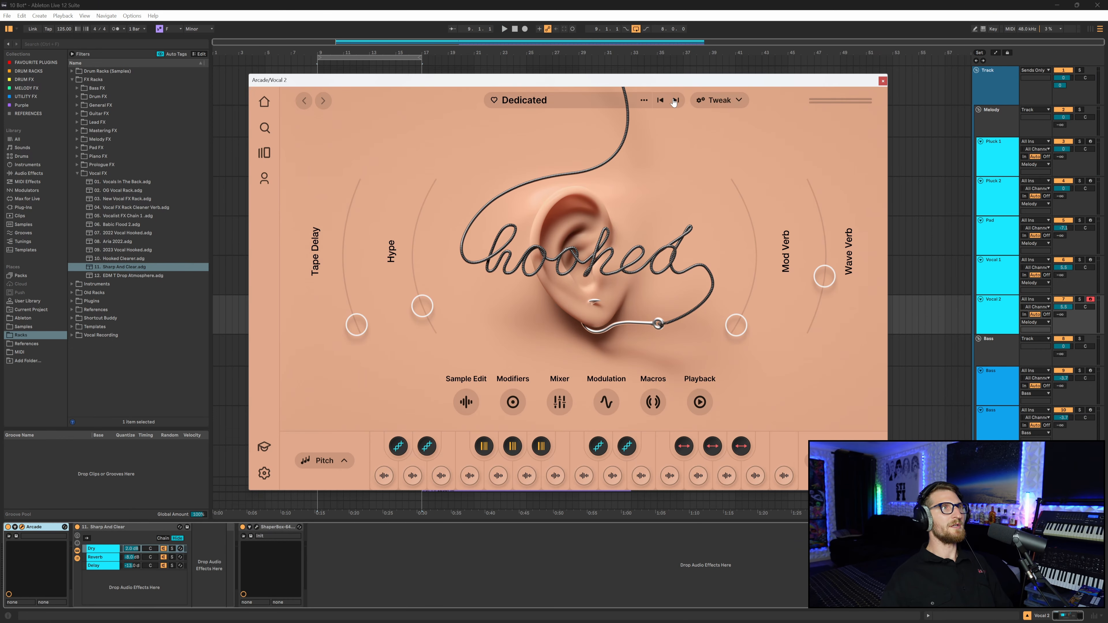
Advance Arcade on the Vocal 2 track to the Grandeur kit and adjust the track's volume while auditioning it
click(676, 100)
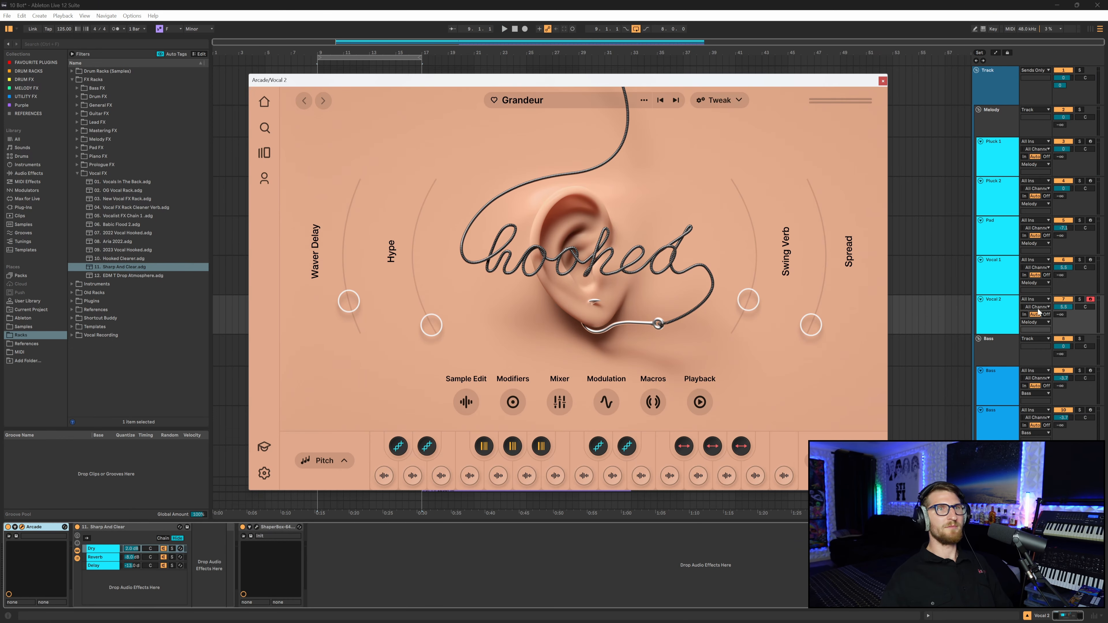
click(1026, 321)
double_click(1063, 309)
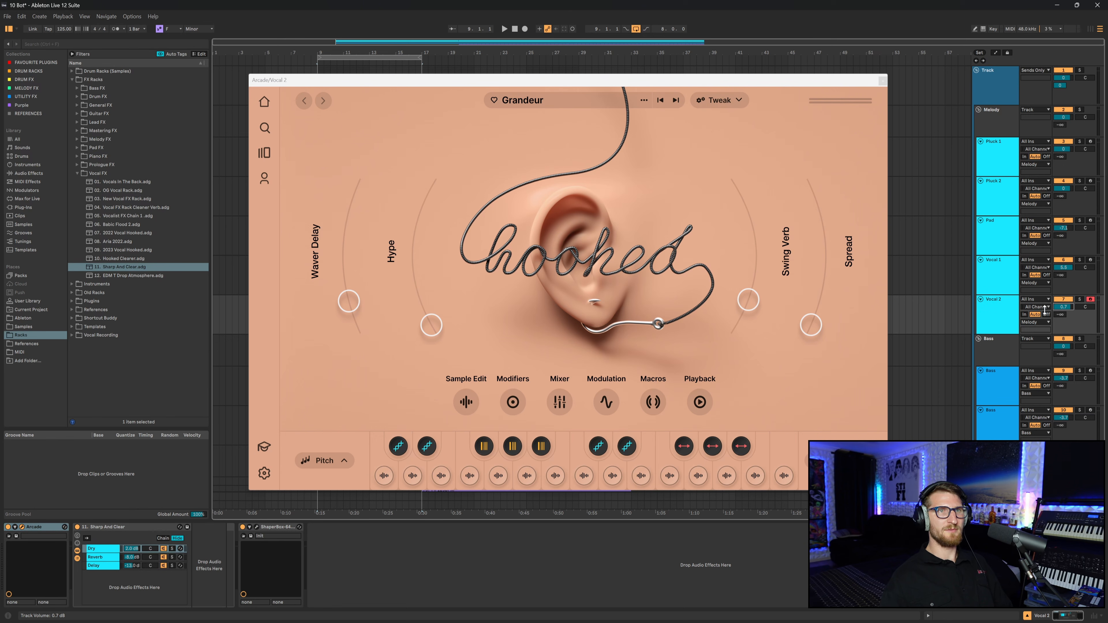
click(1013, 316)
key(space)
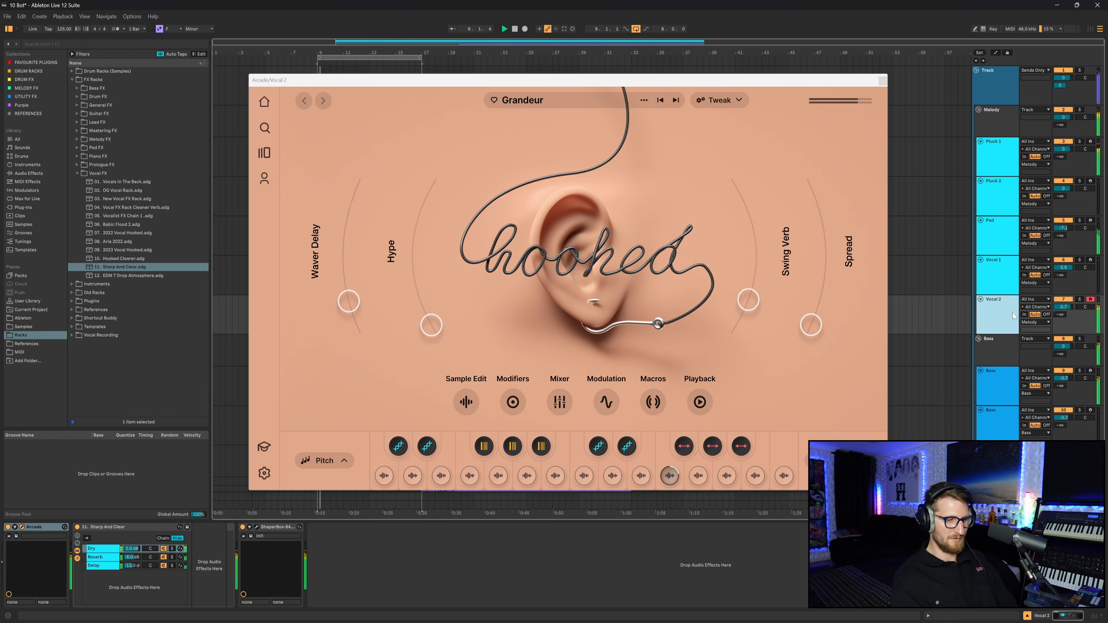
drag(1065, 306, 1068, 308)
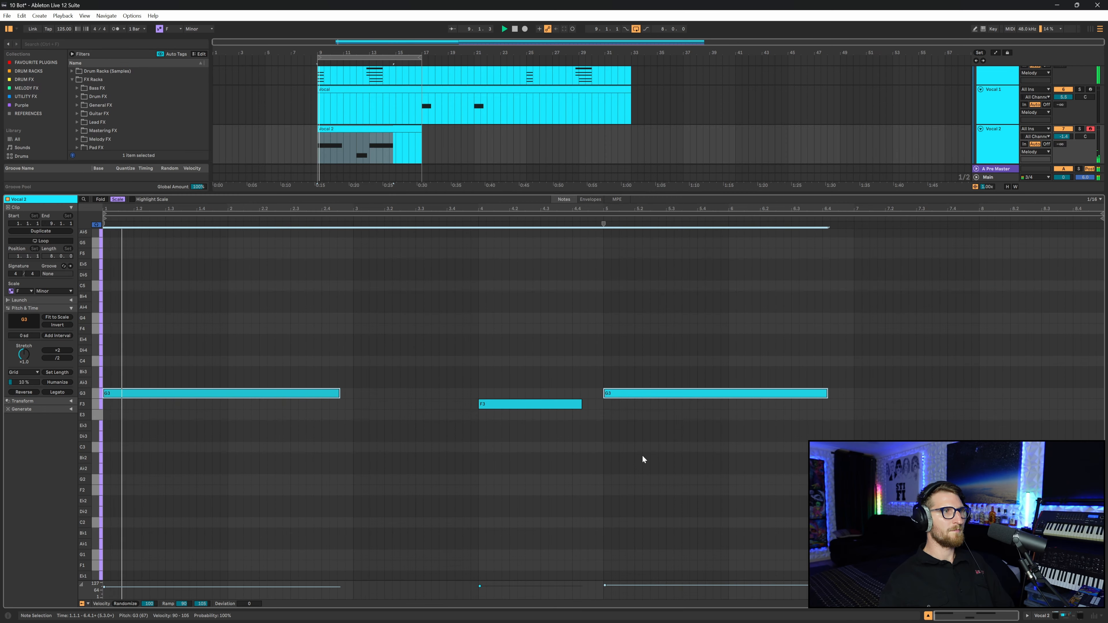
Return from the Vocal 2 clip's notes to its devices and extend the clip to bar 33, matching the other melody clips
click(642, 455)
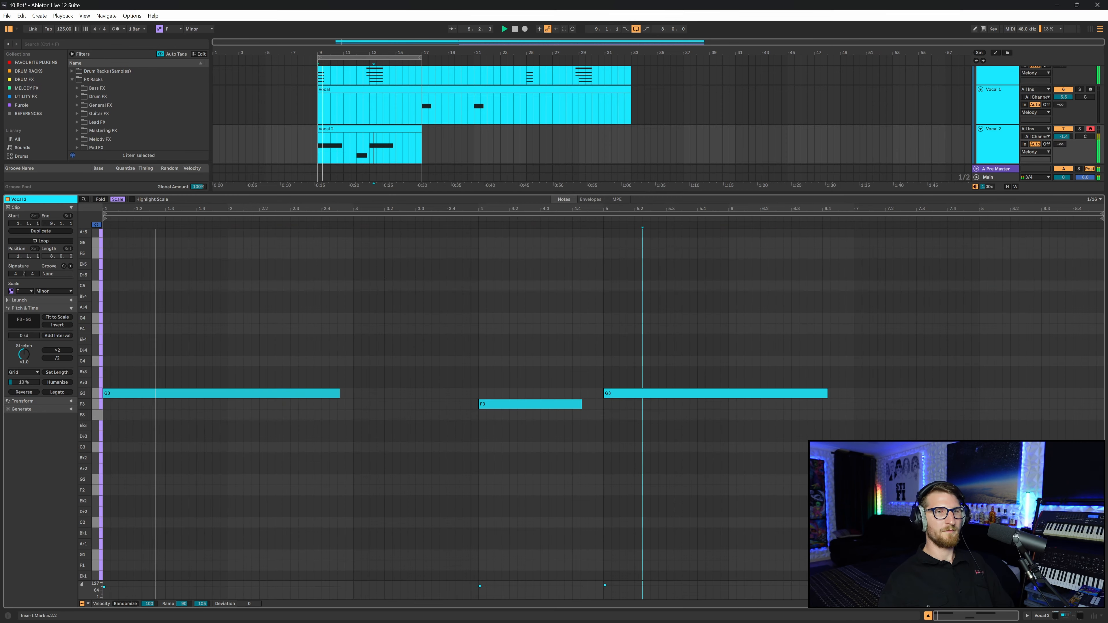
click(1073, 617)
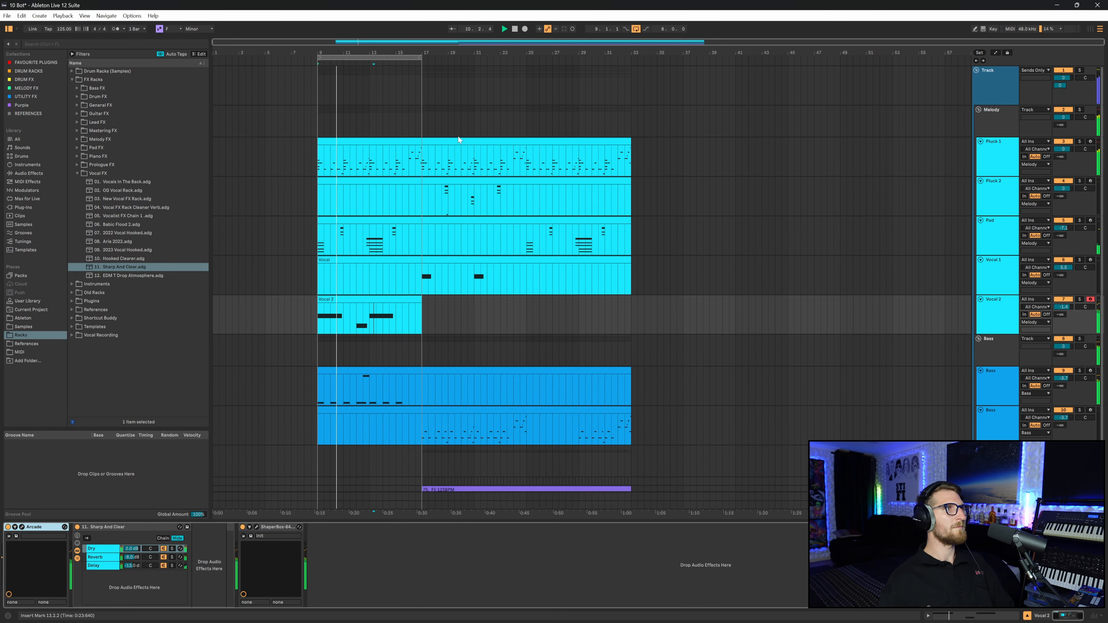
click(466, 141)
click(403, 151)
click(404, 142)
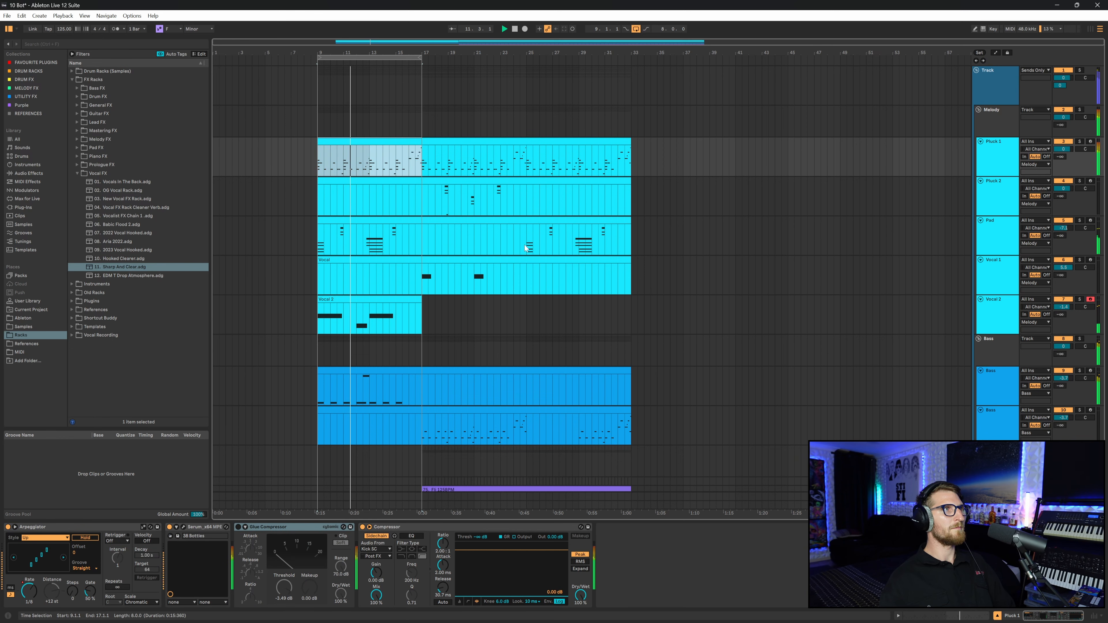
double_click(629, 309)
Place the insert marker at bar 9 on the Drums track and save the set
scroll(422, 455, down, 1)
click(423, 455)
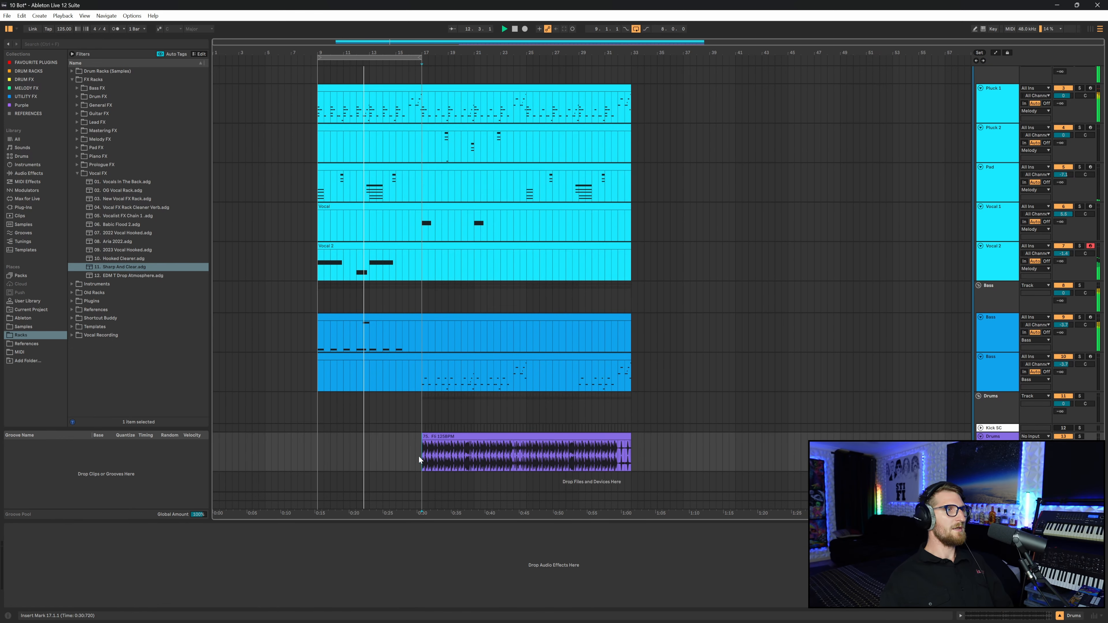
click(319, 445)
key(ctrl+s)
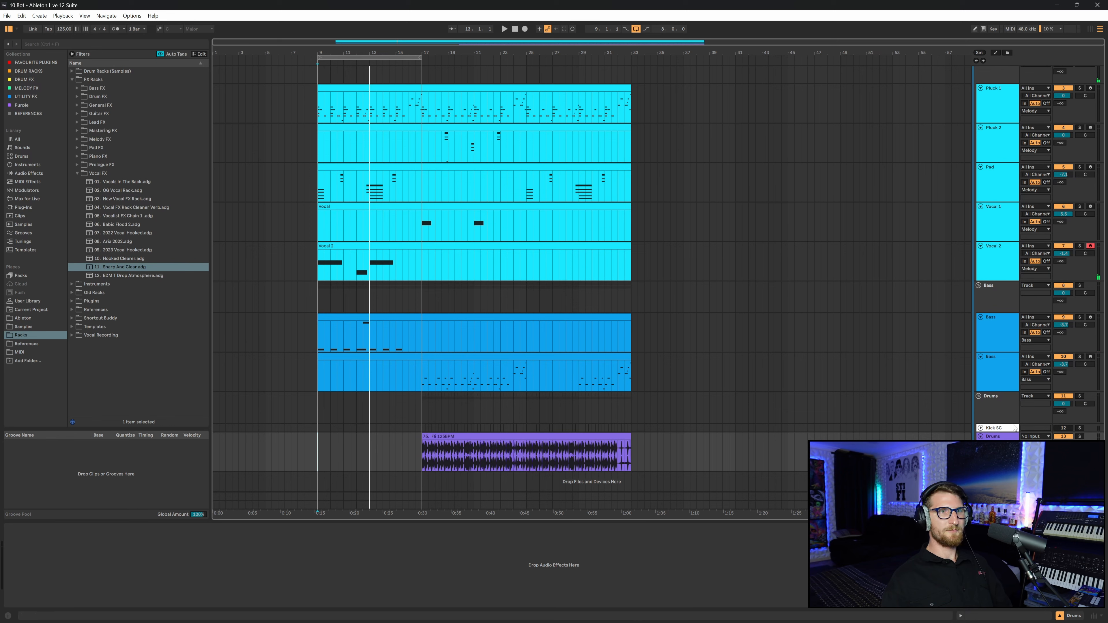
Import the Drums and FX groups from the 46 Fil.als session in the Ableton folder into the arrangement
click(25, 314)
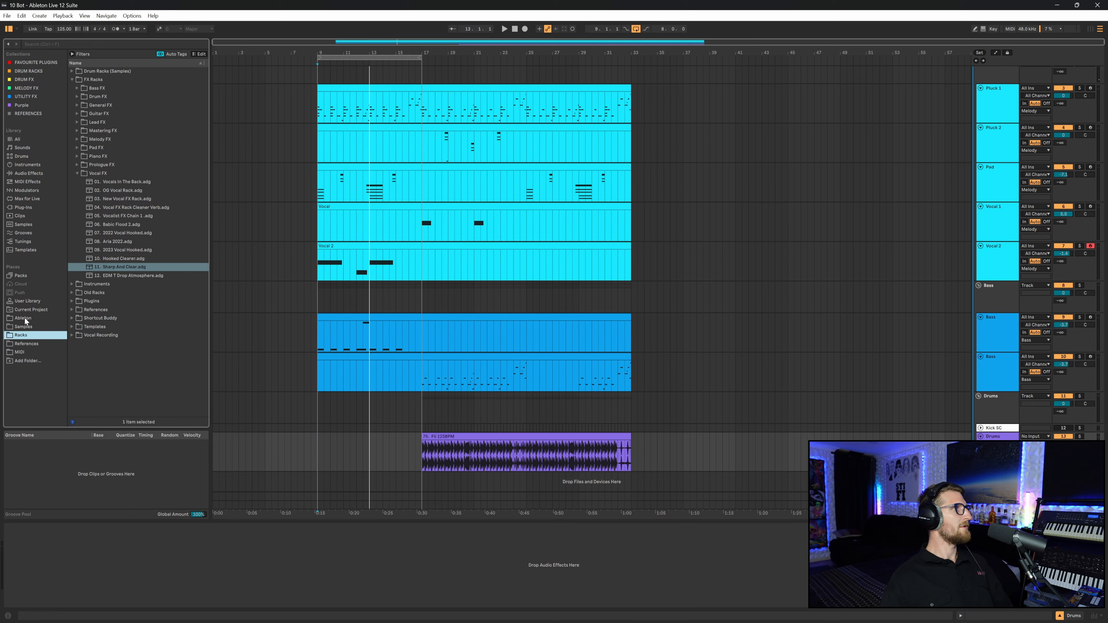
click(122, 260)
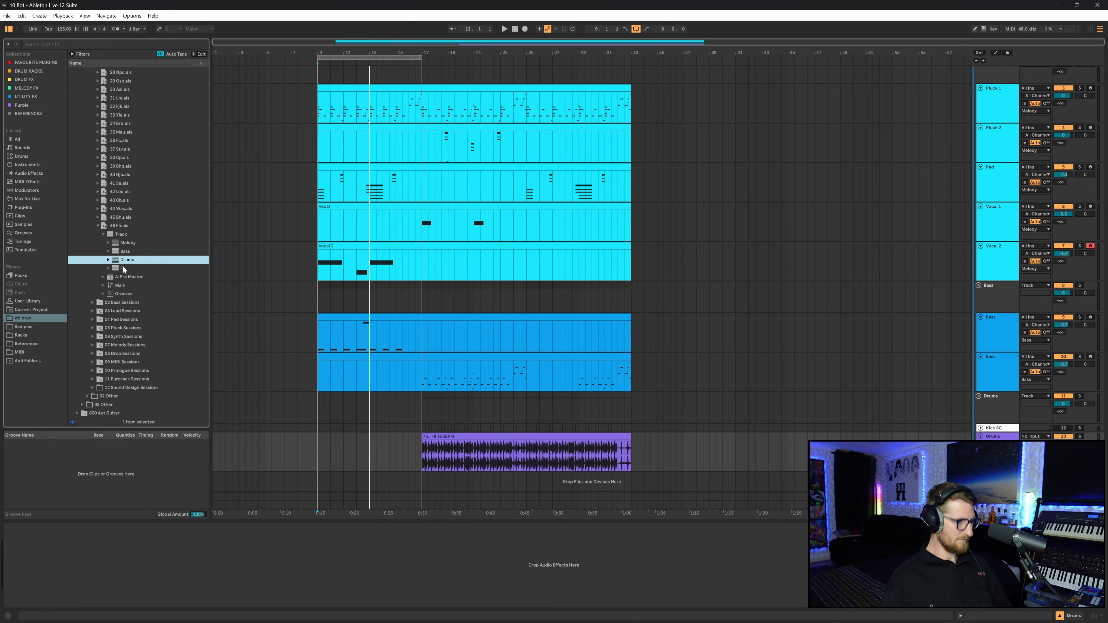
shift+click(123, 266)
drag(276, 273, 997, 401)
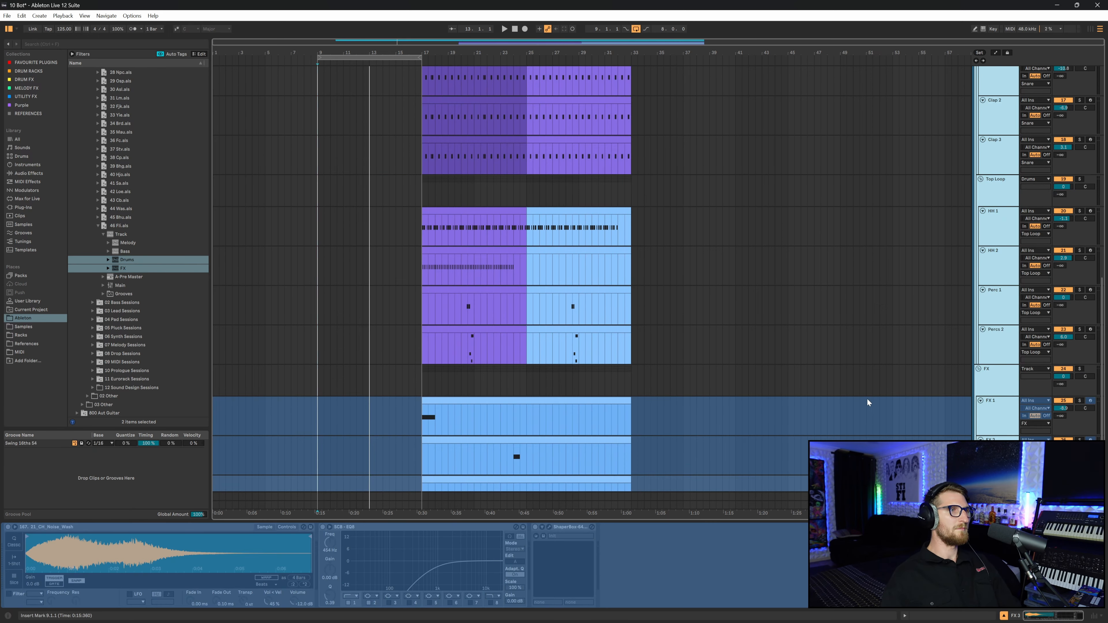
Audition the arrangement from bar 17 with the imported drums and FX, and save the set
scroll(851, 401, down, 3)
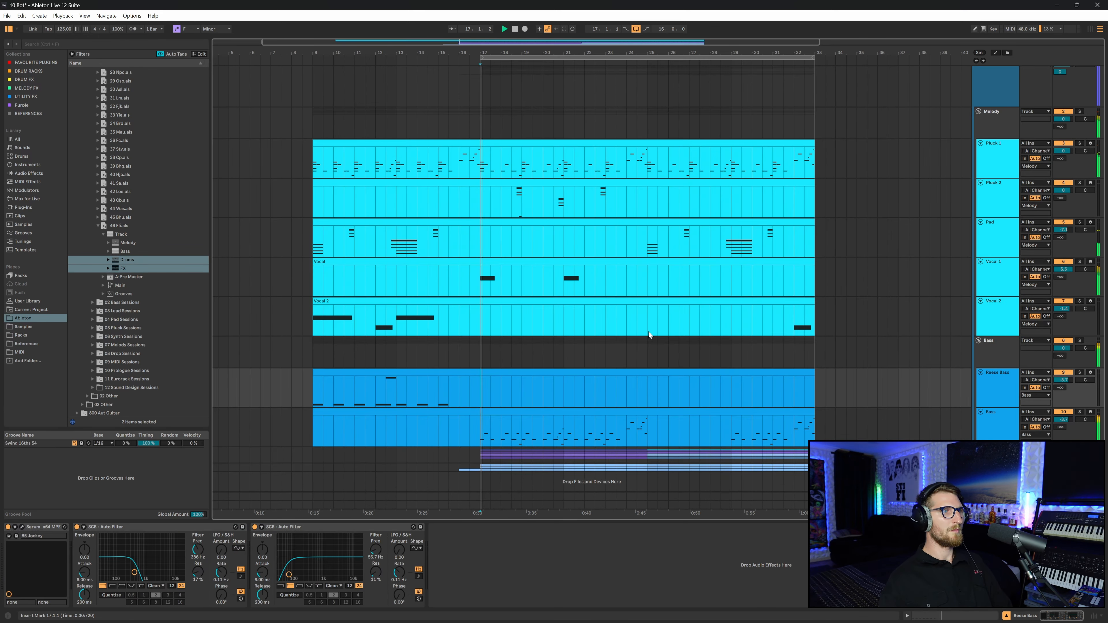
scroll(649, 335, up, 1)
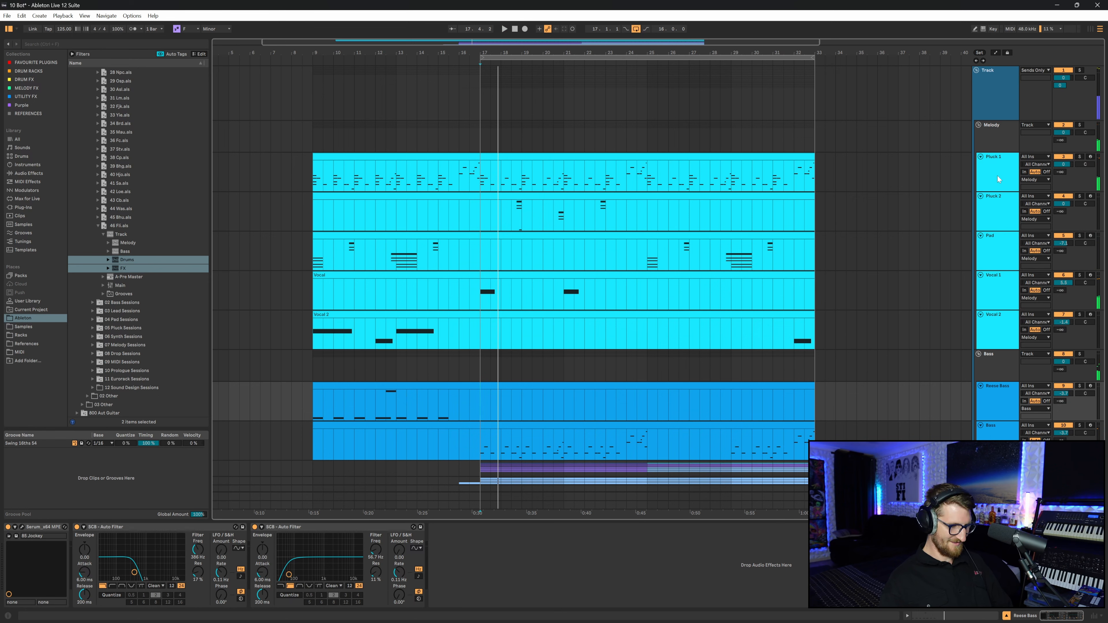
key(ctrl+s)
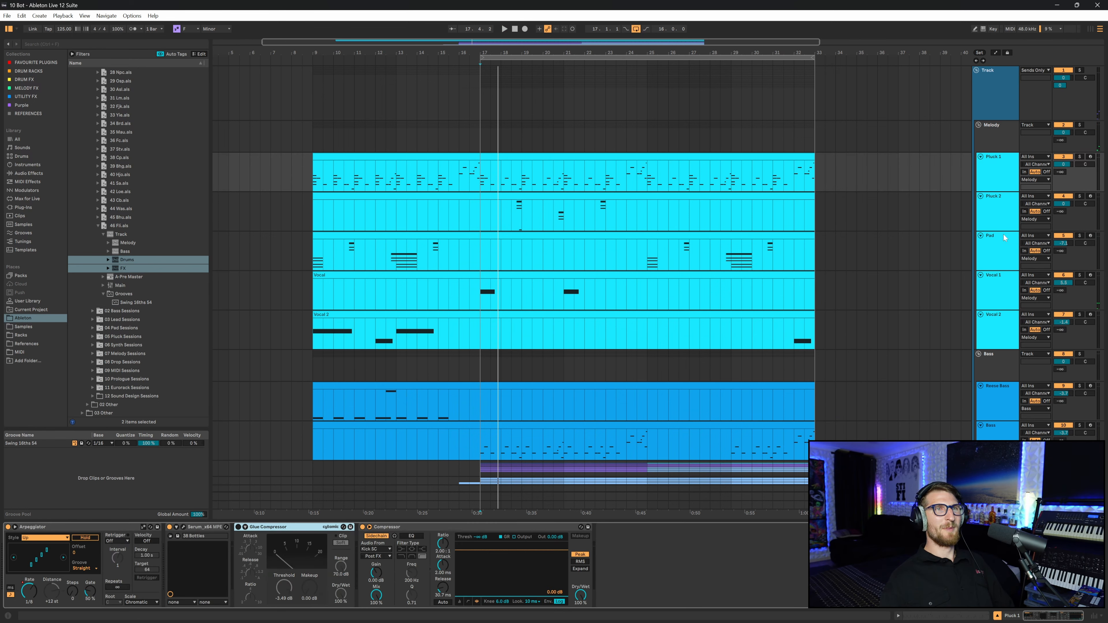
Freeze the melody tracks from Pluck 1 through Vocal 2
click(998, 330)
right_click(998, 331)
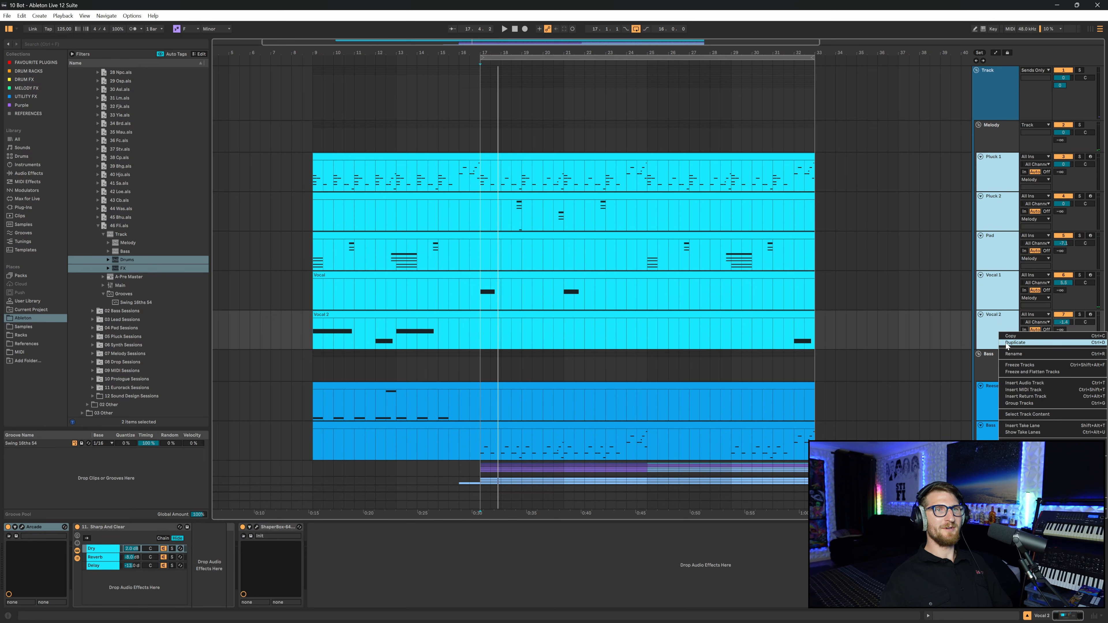
click(1026, 365)
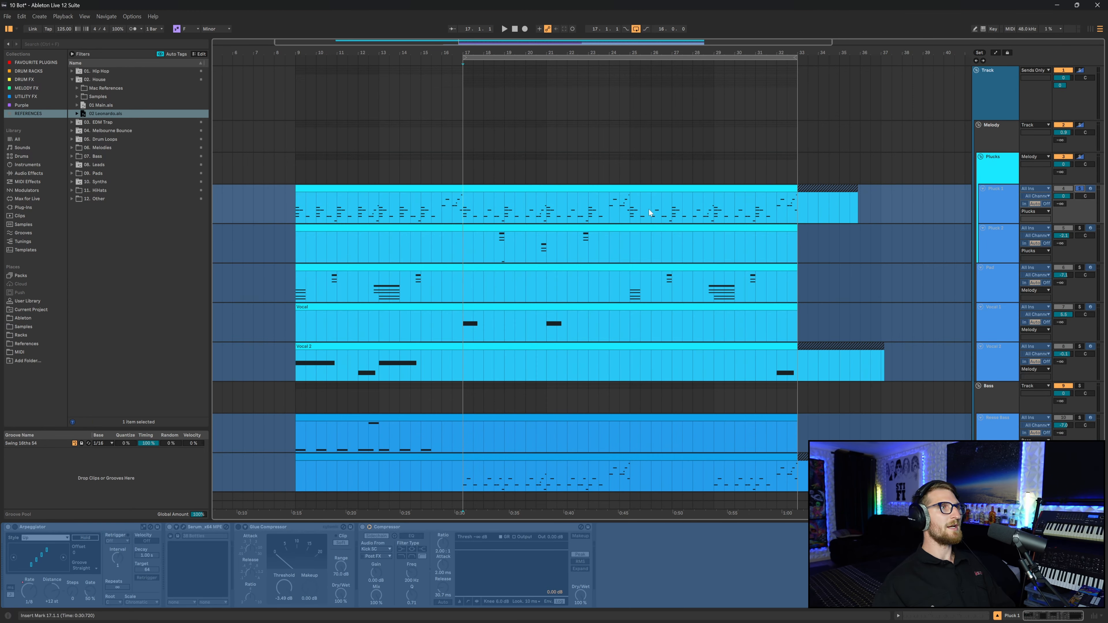
Listen to Pluck 1 soloed from bar 9, and solo the Plucks group to play it from bar 17
click(295, 210)
key(space)
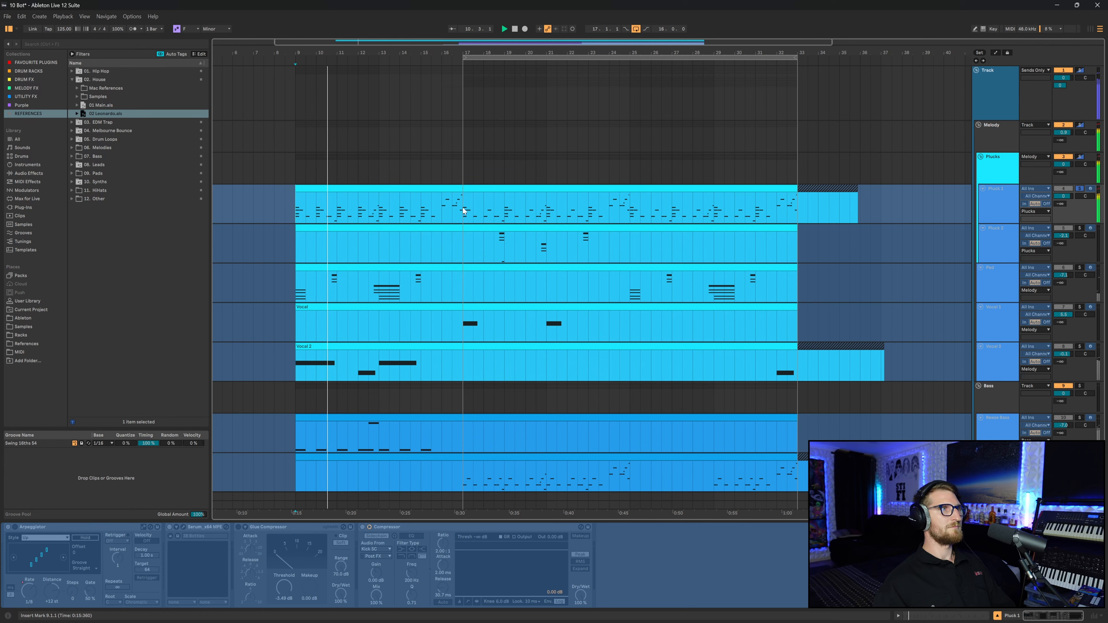
click(469, 171)
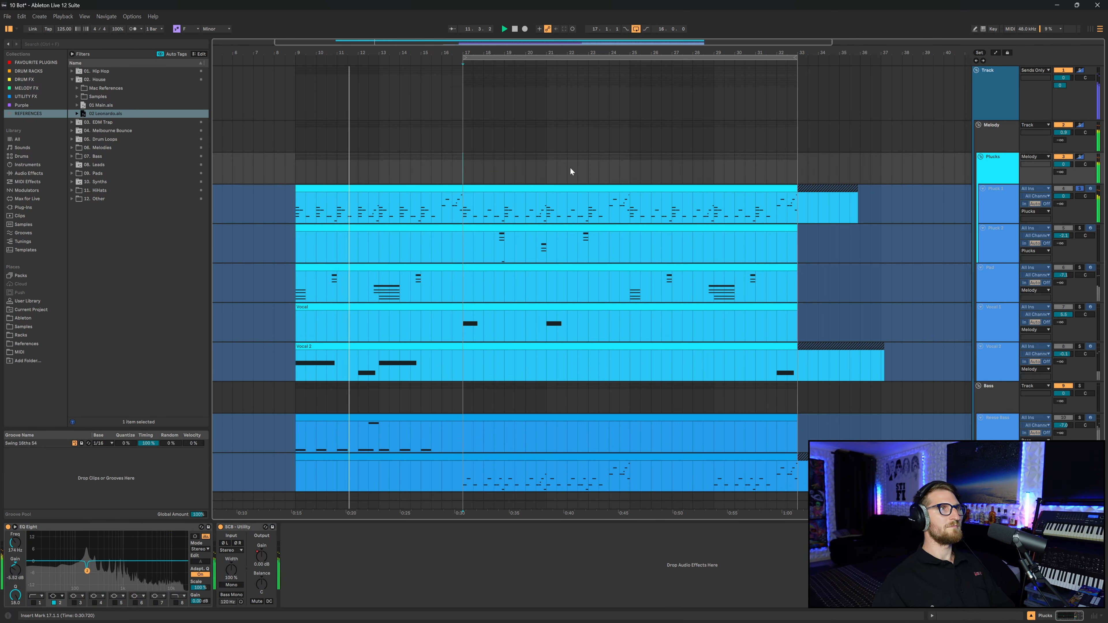
click(1080, 157)
key(space)
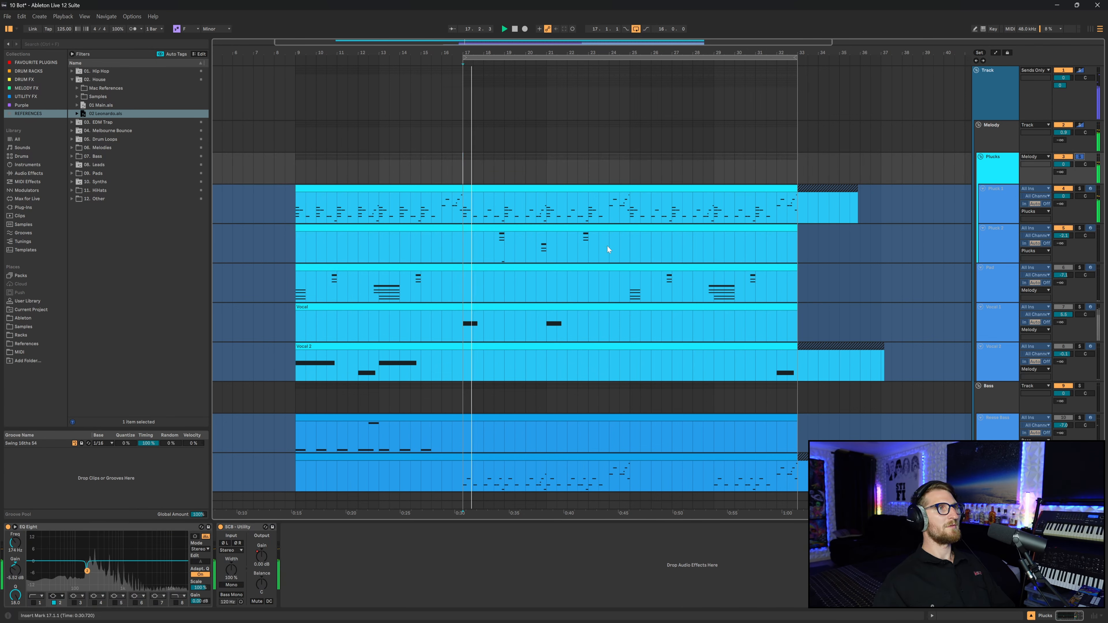